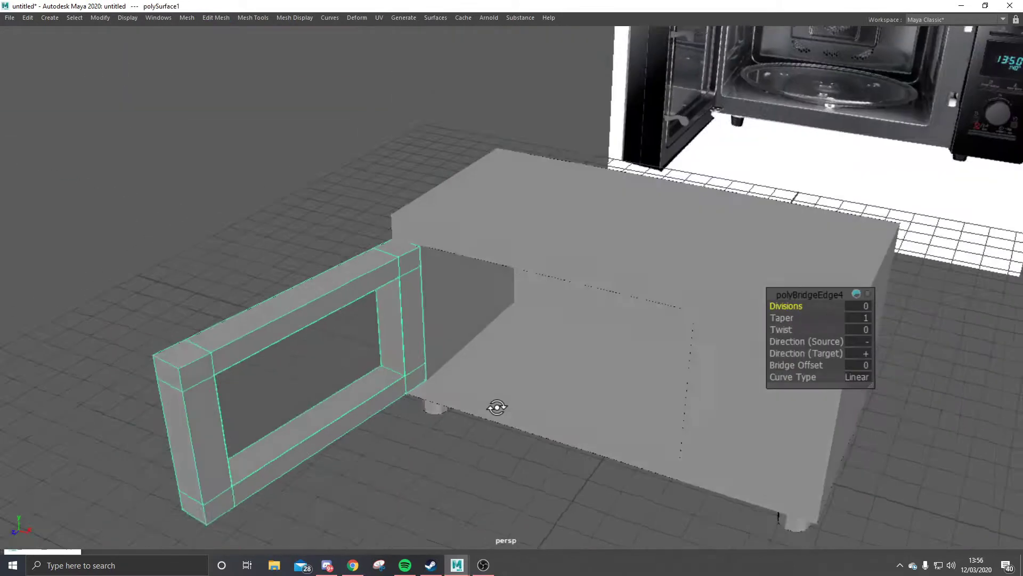
Step: Flatten a cube into a wide rectangle between the two dials and cut a display recess into the microwave body with a Boolean difference
{"action": "scroll", "coordinate": [495, 409], "scroll_direction": "up", "scroll_amount": 3}
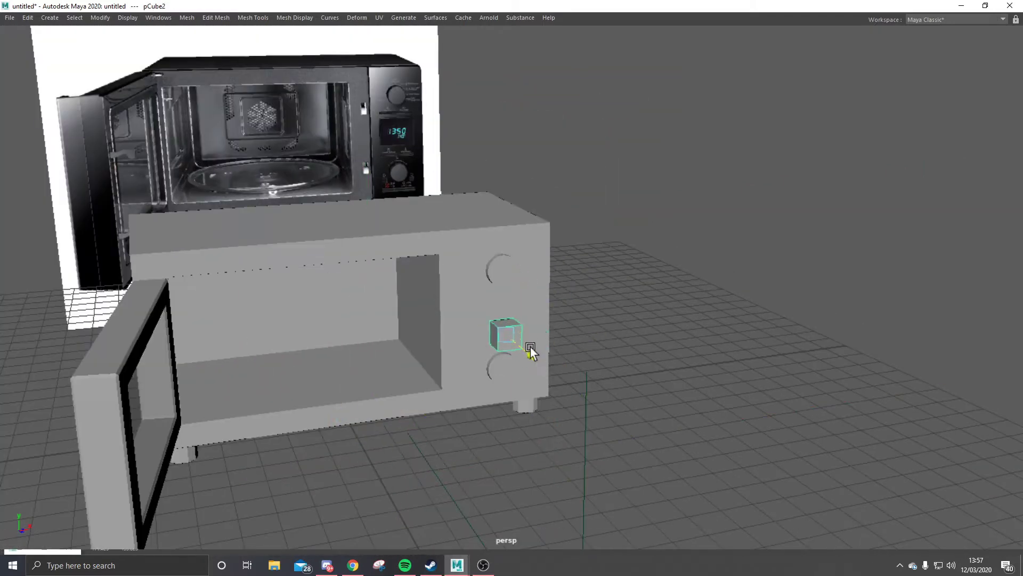
{"action": "key", "text": "w"}
{"action": "key", "text": "f"}
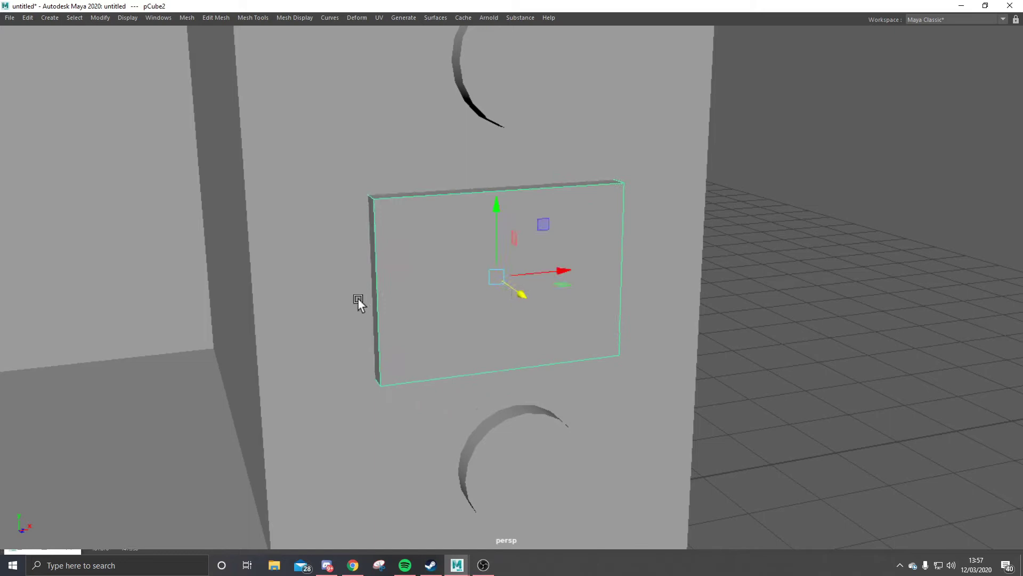
{"action": "key", "text": "ctrl+e"}
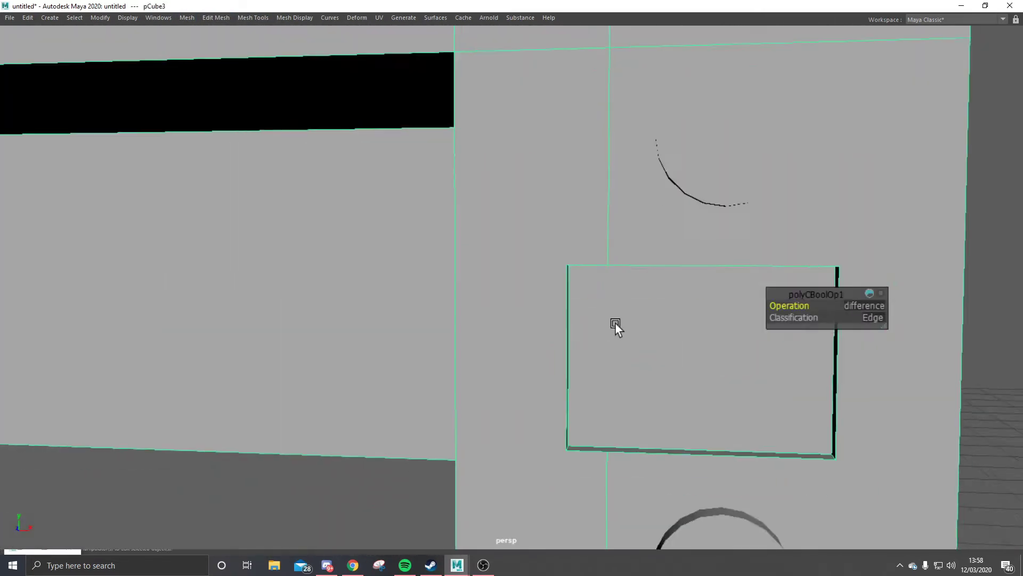
{"action": "left_click_drag", "start_coordinate": [615, 326], "coordinate": [631, 247], "text": "alt"}
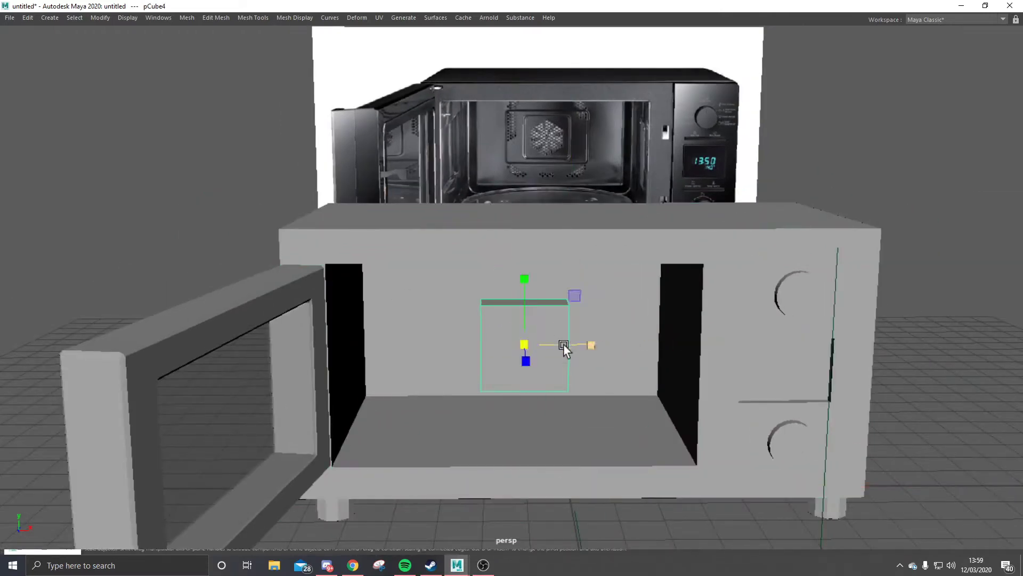
Step: Stretch a cube into a wide, thin panel at the cavity's back wall and cut it from the body with a Boolean difference
{"action": "left_click_drag", "start_coordinate": [564, 343], "coordinate": [585, 347]}
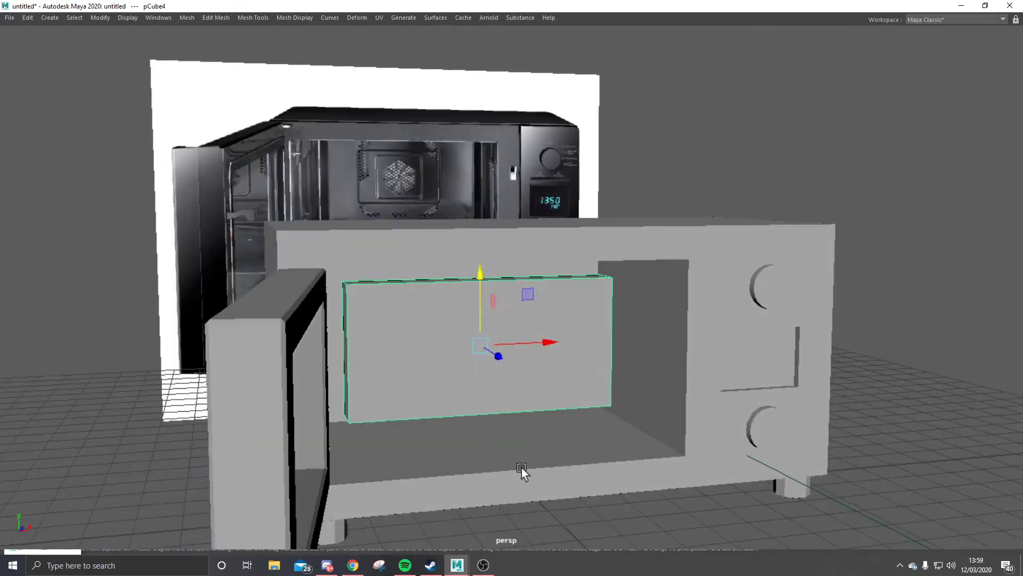
{"action": "key", "text": "f"}
{"action": "left_click_drag", "start_coordinate": [471, 339], "coordinate": [689, 401], "text": "alt"}
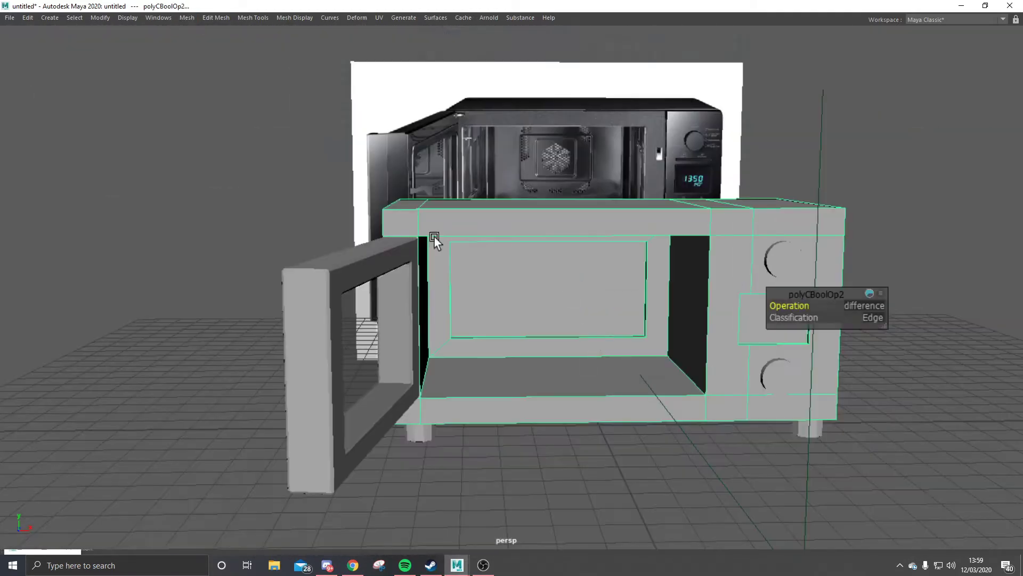
{"action": "left_click_drag", "start_coordinate": [434, 237], "coordinate": [532, 331], "text": "alt"}
{"action": "scroll", "coordinate": [532, 331], "scroll_direction": "up", "scroll_amount": 3}
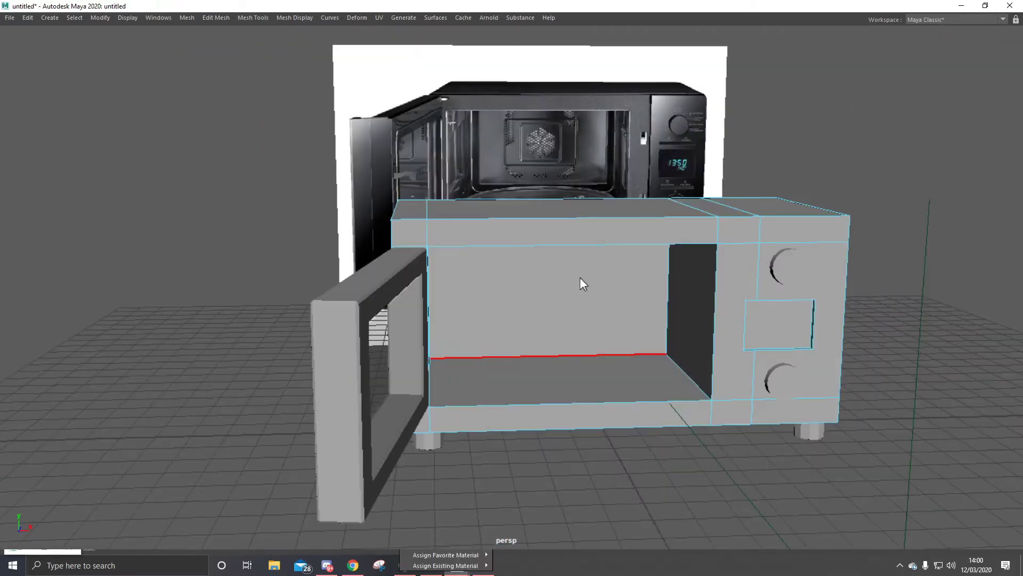
Step: Lower the flat cylinder turntable onto the floor of the oven cavity
{"action": "left_click", "coordinate": [564, 292]}
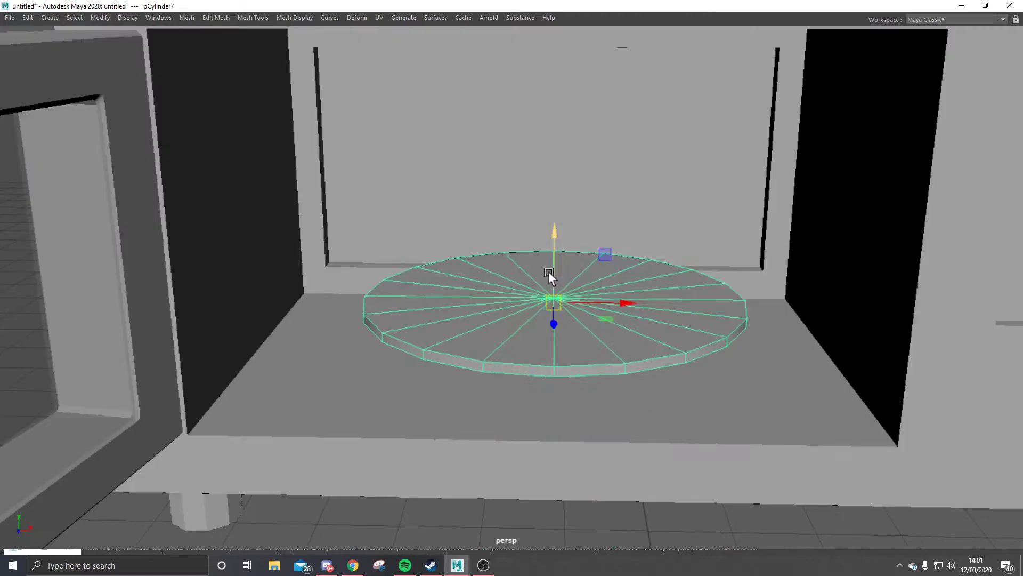
{"action": "left_click_drag", "start_coordinate": [549, 273], "coordinate": [628, 379]}
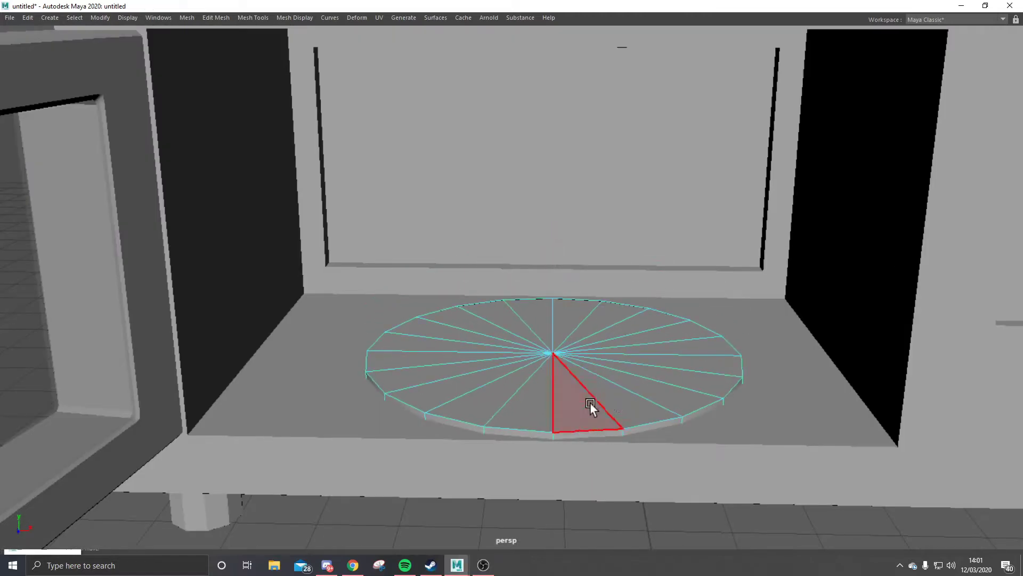
Step: Try to turn the flat disc into a hollow ring by removing its flat faces and bridging its edges
{"action": "key", "text": "ctrl+space"}
{"action": "double_click", "coordinate": [651, 354]}
{"action": "key", "text": "F8"}
{"action": "scroll", "coordinate": [520, 360], "scroll_direction": "down", "scroll_amount": 5}
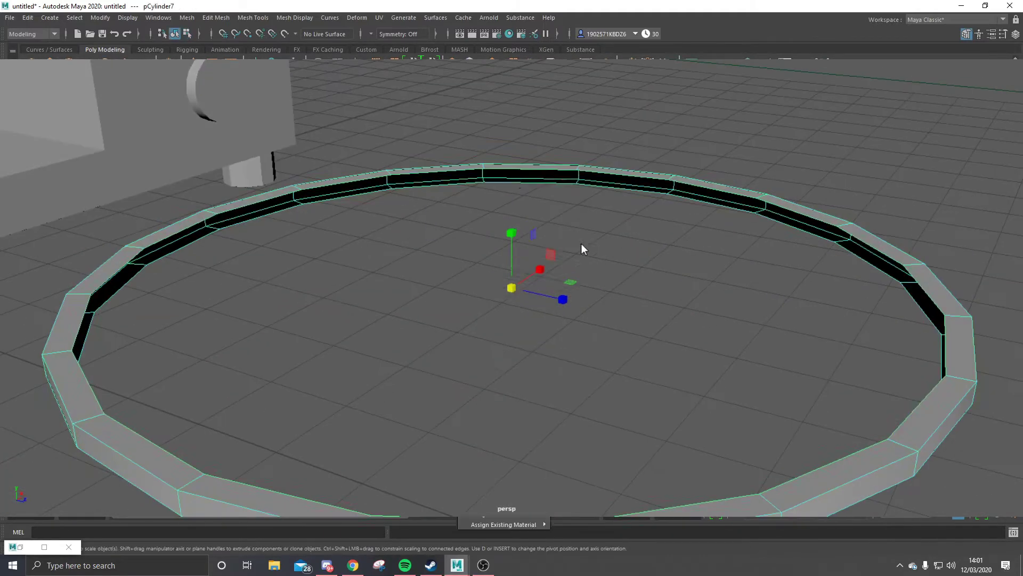
{"action": "left_click", "coordinate": [215, 18]}
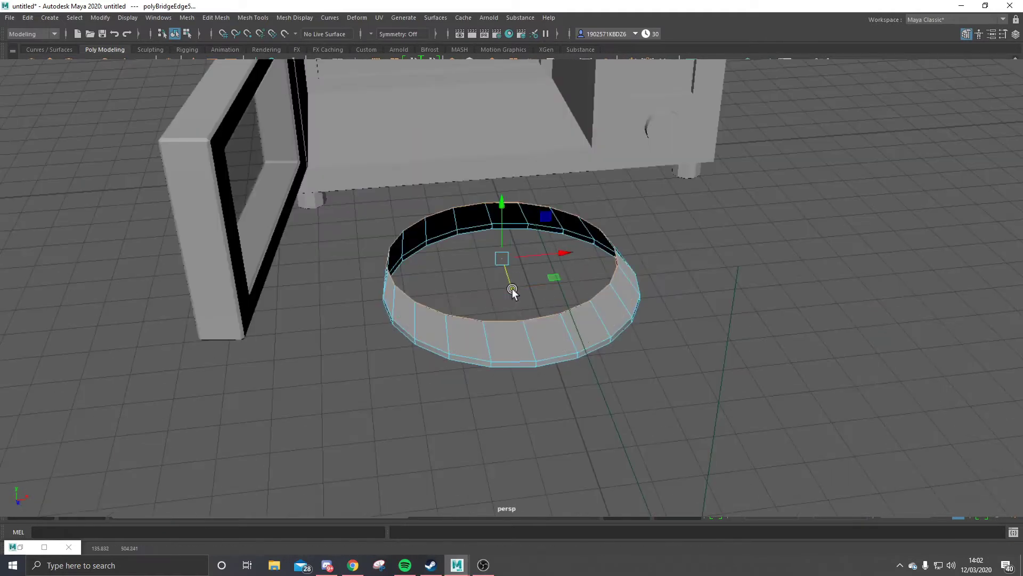
{"action": "key", "text": "ctrl+z"}
{"action": "key", "text": "ctrl+z"}
{"action": "key", "text": "ctrl+z"}
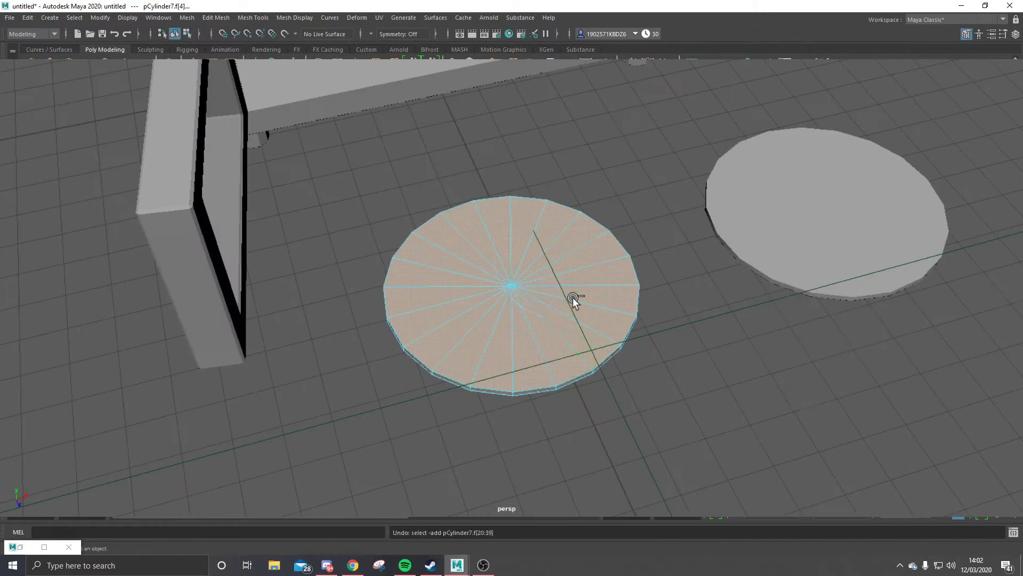
Step: Select the top and bottom faces of the flat disc and extrude them
{"action": "left_click_drag", "start_coordinate": [575, 300], "coordinate": [456, 300]}
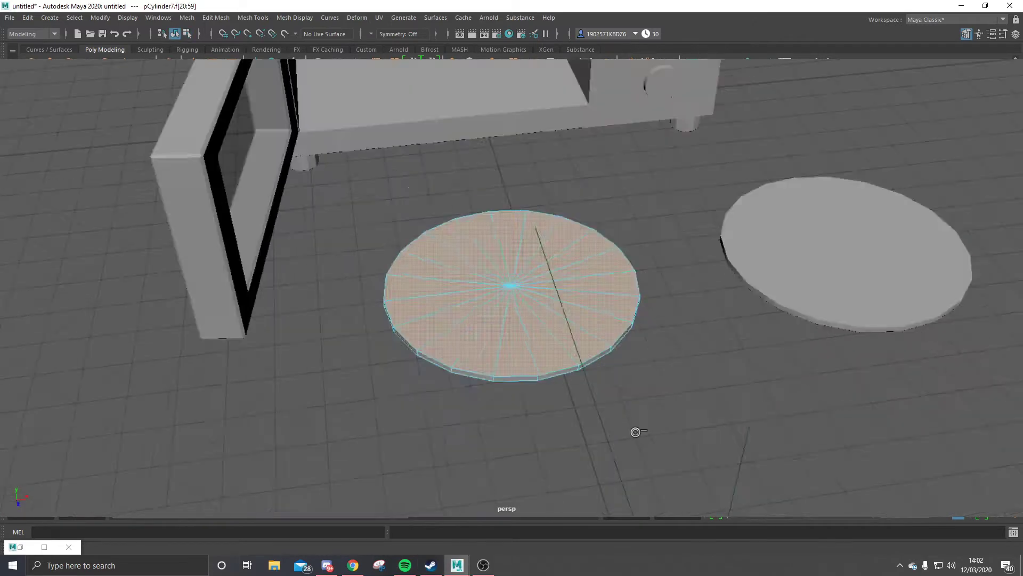
{"action": "key", "text": "ctrl+e"}
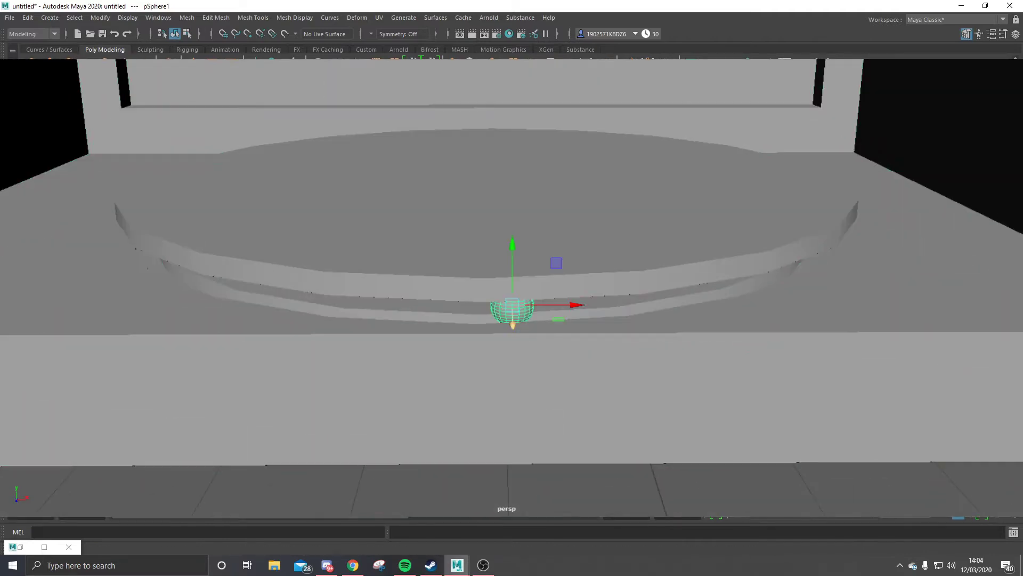
{"action": "key", "text": "ctrl+space"}
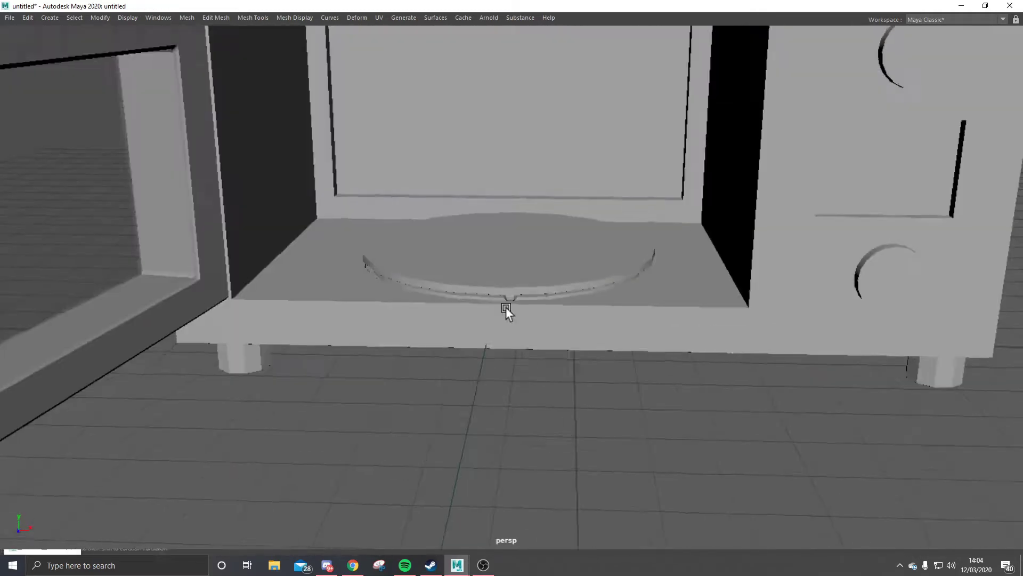
Step: Bevel the edges of the microwave body with a fraction of 2 and one segment
{"action": "scroll", "coordinate": [530, 342], "scroll_direction": "down", "scroll_amount": 3}
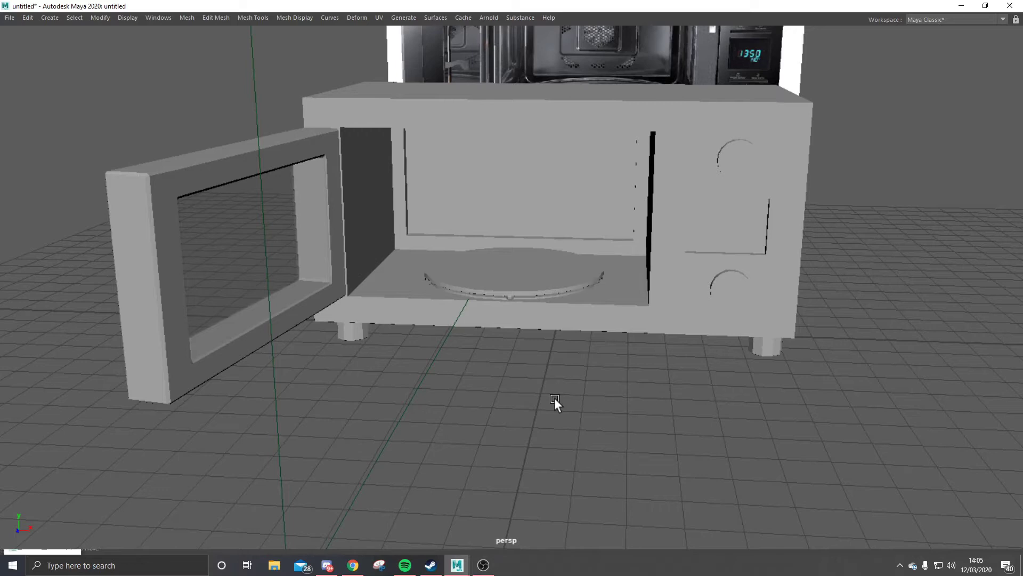
{"action": "left_click_drag", "start_coordinate": [554, 397], "coordinate": [575, 330], "text": "alt"}
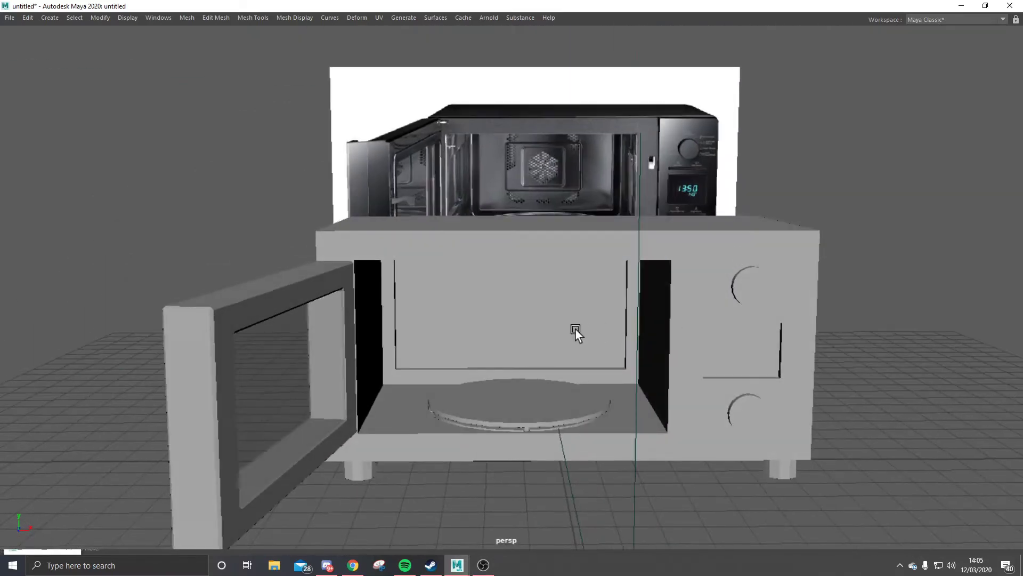
{"action": "left_click", "coordinate": [576, 329]}
{"action": "left_click_drag", "start_coordinate": [555, 419], "coordinate": [646, 464], "text": "alt"}
{"action": "scroll", "coordinate": [647, 463], "scroll_direction": "down", "scroll_amount": 2}
{"action": "left_click_drag", "start_coordinate": [717, 392], "coordinate": [525, 320], "text": "alt"}
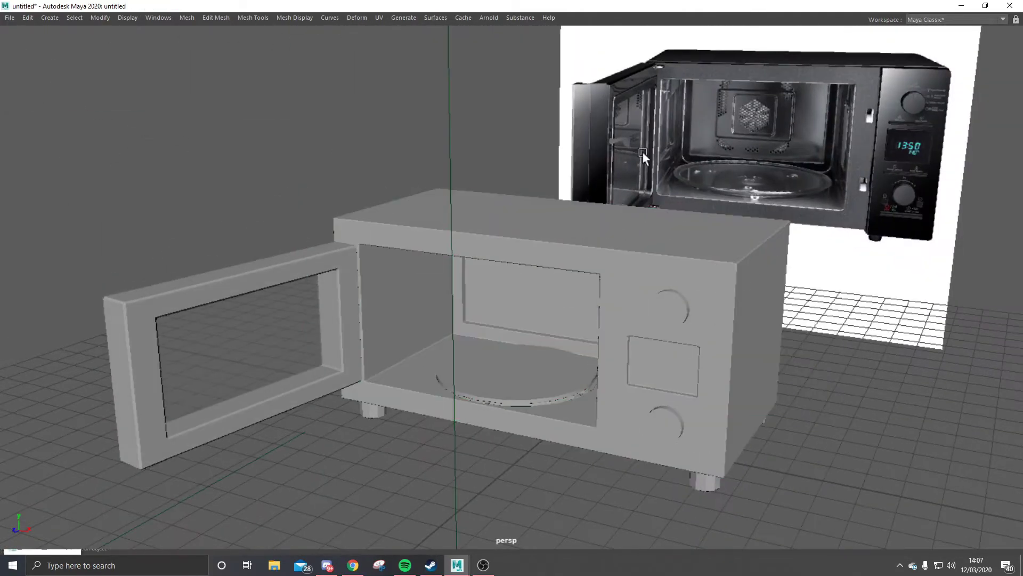
{"action": "left_click_drag", "start_coordinate": [347, 489], "coordinate": [258, 432], "text": "alt"}
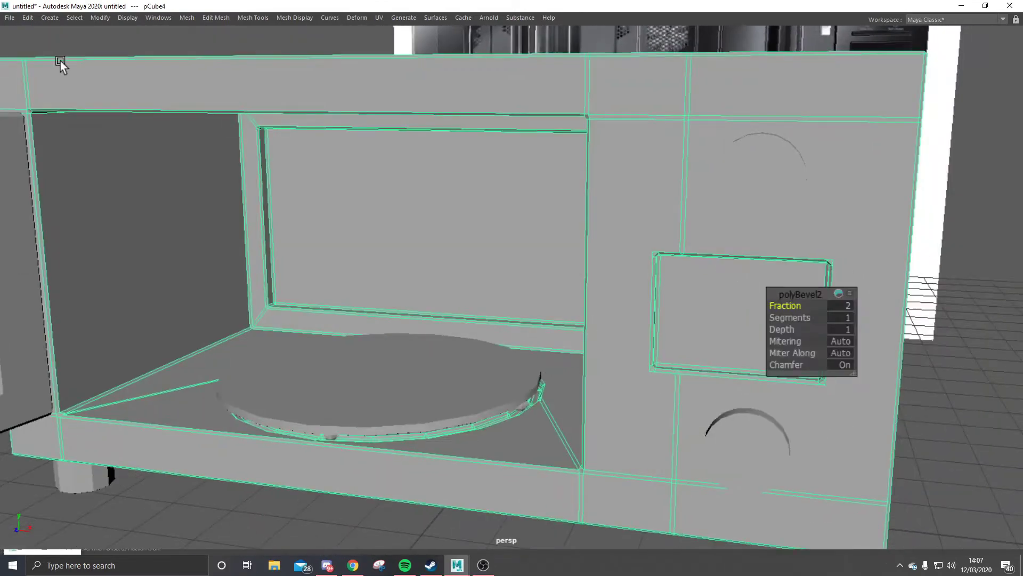
Step: Position the small latch hook on the inner side of the door, near its free edge
{"action": "left_click", "coordinate": [638, 350]}
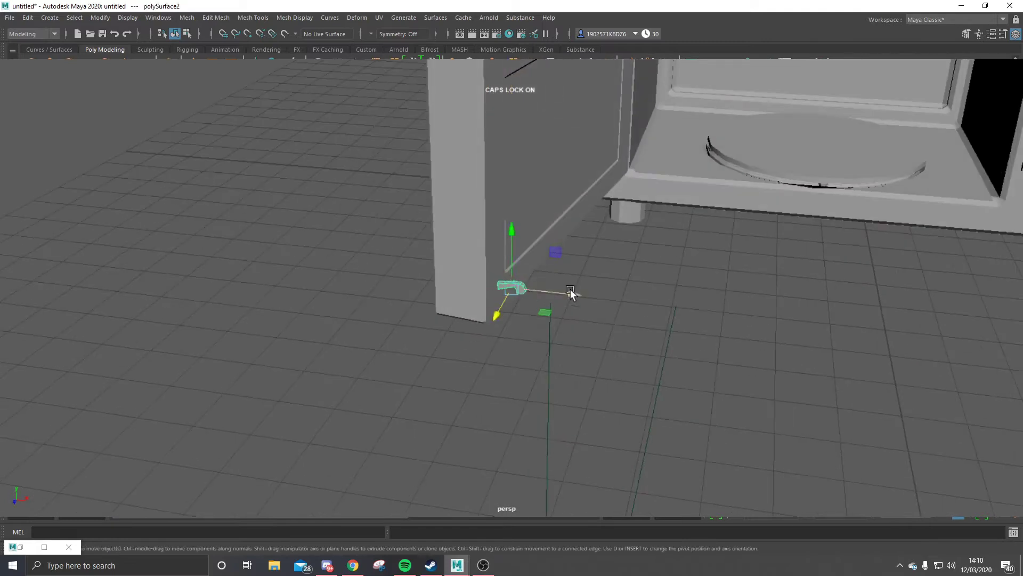
{"action": "left_click_drag", "start_coordinate": [523, 313], "coordinate": [500, 104], "text": "alt"}
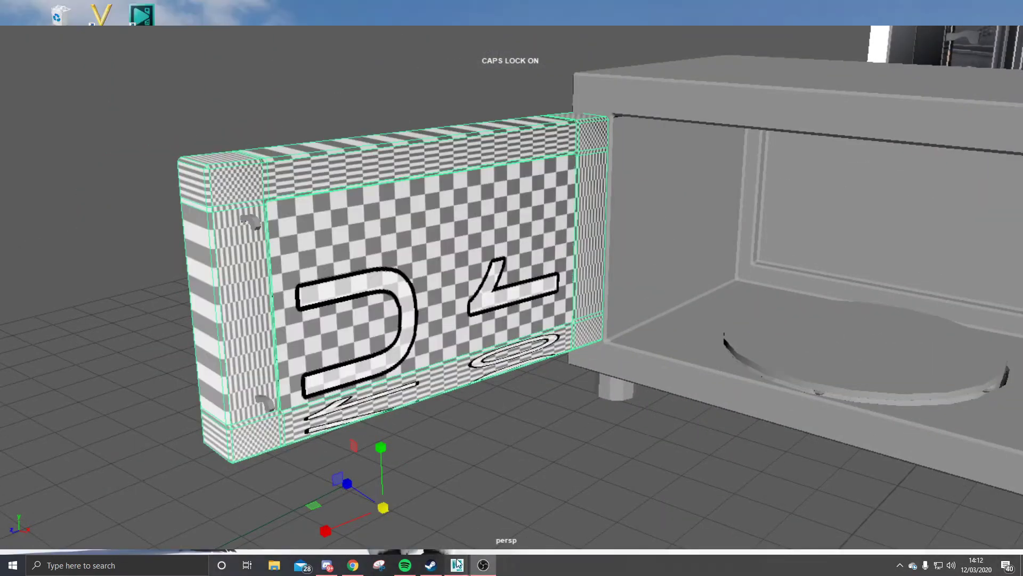
Step: Return to Maya and select faces on the door's inner side, including the narrow bevel strips around its border
{"action": "left_click", "coordinate": [457, 564]}
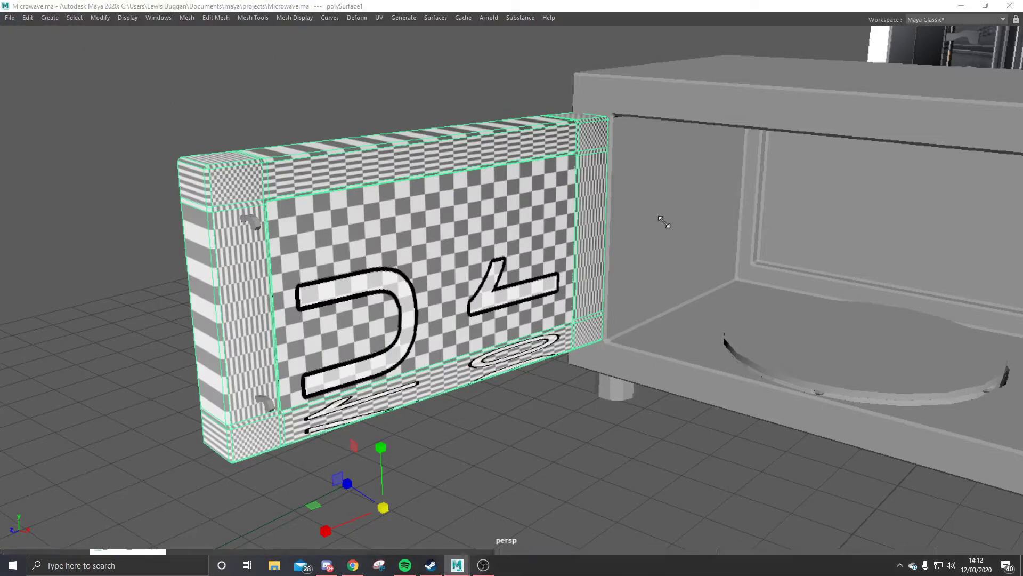
{"action": "left_click_drag", "start_coordinate": [897, 111], "coordinate": [202, 126], "text": "alt"}
{"action": "key", "text": "F11"}
{"action": "left_click", "coordinate": [201, 126]}
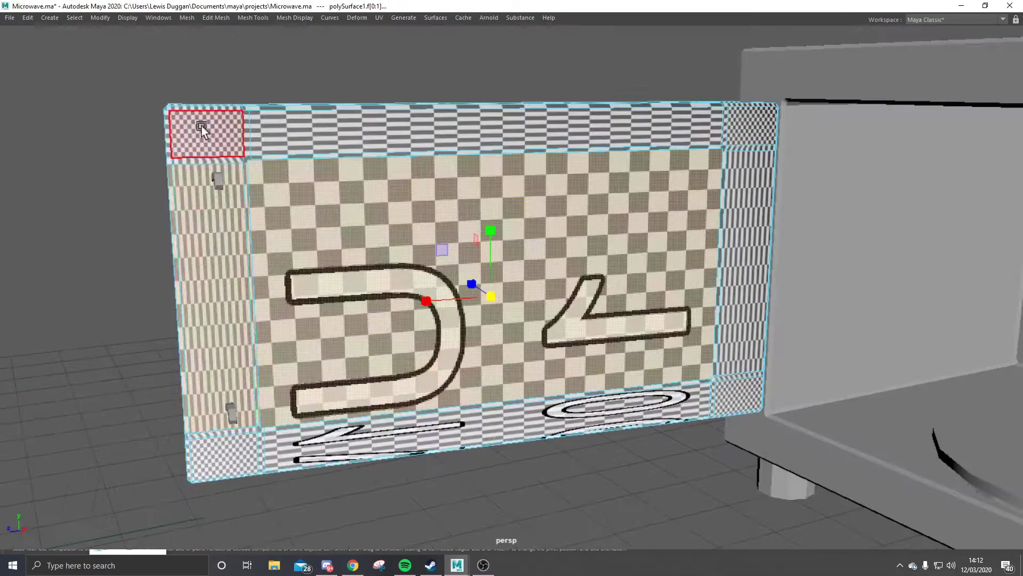
{"action": "scroll", "coordinate": [201, 196], "scroll_direction": "up", "scroll_amount": 5}
{"action": "left_click", "coordinate": [406, 228]}
{"action": "left_click_drag", "start_coordinate": [202, 196], "coordinate": [484, 242], "text": "alt"}
{"action": "left_click", "coordinate": [120, 125]}
{"action": "left_click", "coordinate": [104, 137]}
{"action": "left_click_drag", "start_coordinate": [252, 295], "coordinate": [521, 466], "text": "alt"}
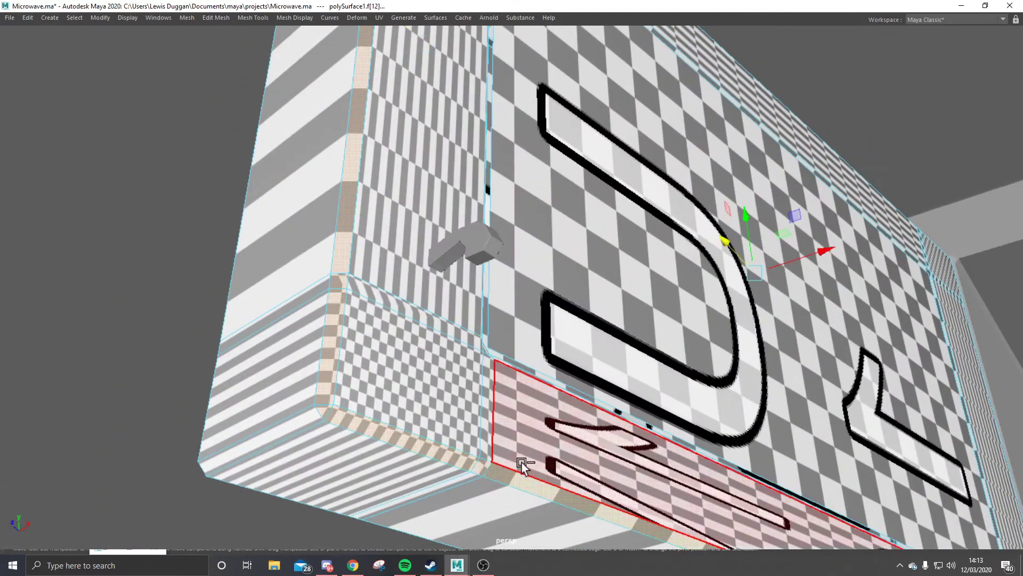
Step: Select all faces on the door's outer side, including the border, corner and bevel faces
{"action": "left_click", "coordinate": [452, 280]}
{"action": "left_click_drag", "start_coordinate": [452, 280], "coordinate": [161, 130], "text": "alt"}
{"action": "left_click", "coordinate": [673, 241]}
{"action": "left_click", "coordinate": [545, 248]}
{"action": "double_click", "coordinate": [590, 152]}
{"action": "left_click_drag", "start_coordinate": [385, 101], "coordinate": [324, 334], "text": "alt"}
{"action": "left_click", "coordinate": [564, 315]}
{"action": "left_click", "coordinate": [542, 356], "text": "shift"}
{"action": "left_click_drag", "start_coordinate": [541, 356], "coordinate": [148, 235], "text": "alt"}
{"action": "left_click", "coordinate": [672, 286], "text": "shift"}
{"action": "key", "text": "g"}
{"action": "left_click", "coordinate": [148, 236], "text": "shift"}
{"action": "left_click_drag", "start_coordinate": [379, 341], "coordinate": [123, 240], "text": "alt"}
{"action": "left_click_drag", "start_coordinate": [434, 126], "coordinate": [391, 411], "text": "alt"}
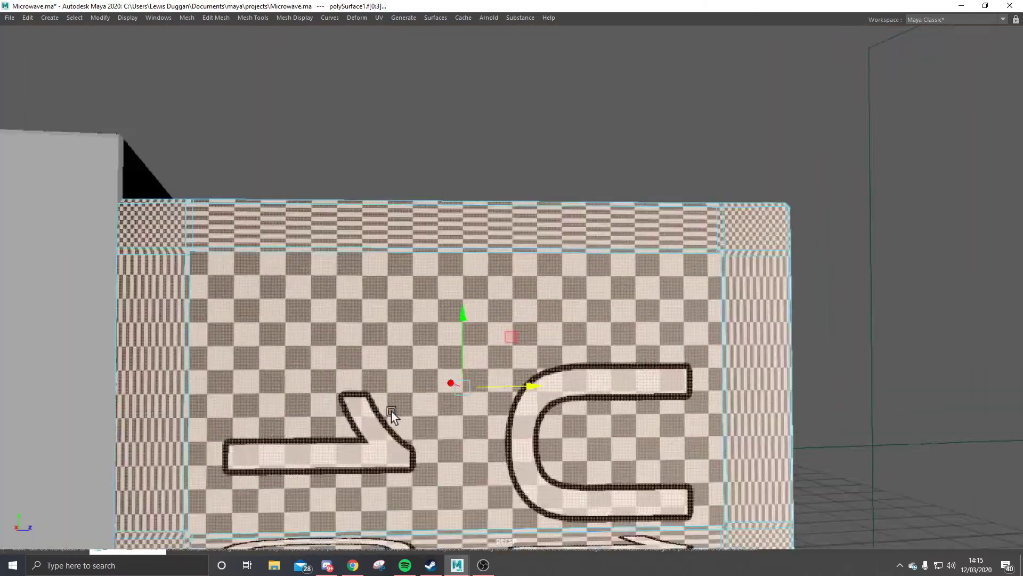
Step: Planar-map the UVs of the door's large outer faces so the checker pattern is evenly sized
{"action": "scroll", "coordinate": [391, 412], "scroll_direction": "down", "scroll_amount": 3}
{"action": "key", "text": "w"}
{"action": "left_click_drag", "start_coordinate": [298, 373], "coordinate": [407, 241], "text": "alt"}
{"action": "mouse_move", "coordinate": [596, 224]}
{"action": "left_mouse_down", "text": "alt"}
{"action": "mouse_move", "coordinate": [446, 85]}
{"action": "mouse_move", "coordinate": [351, 130]}
{"action": "mouse_move", "coordinate": [582, 240]}
{"action": "left_mouse_up", "text": "alt"}
{"action": "left_click", "coordinate": [542, 400]}
{"action": "left_click_drag", "start_coordinate": [542, 399], "coordinate": [458, 391], "text": "alt"}
{"action": "key", "text": "F8"}
{"action": "key", "text": "e"}
{"action": "left_click_drag", "start_coordinate": [675, 346], "coordinate": [545, 536], "text": "alt"}
{"action": "key", "text": "ctrl+z"}
Step: Planar-map the faces along the door's top edge and scale the projection to give square checkers
{"action": "right_click_drag", "start_coordinate": [574, 345], "coordinate": [769, 304], "text": "alt"}
{"action": "left_click_drag", "start_coordinate": [769, 304], "coordinate": [448, 290], "text": "alt"}
{"action": "key", "text": "r"}
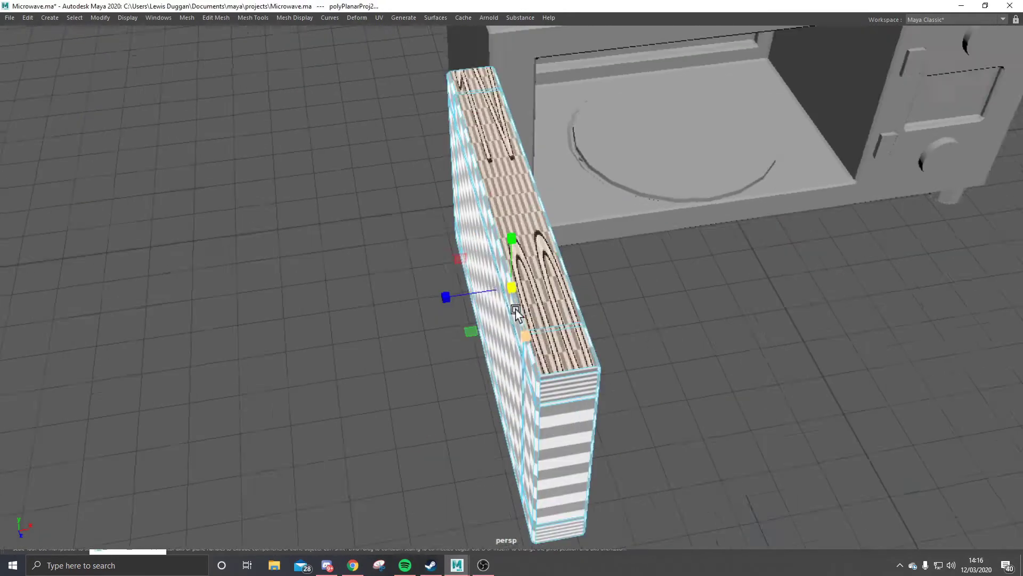
{"action": "right_click_drag", "start_coordinate": [448, 290], "coordinate": [498, 279], "text": "alt"}
{"action": "left_click_drag", "start_coordinate": [498, 279], "coordinate": [469, 293], "text": "alt"}
{"action": "right_click_drag", "start_coordinate": [468, 293], "coordinate": [437, 288], "text": "alt"}
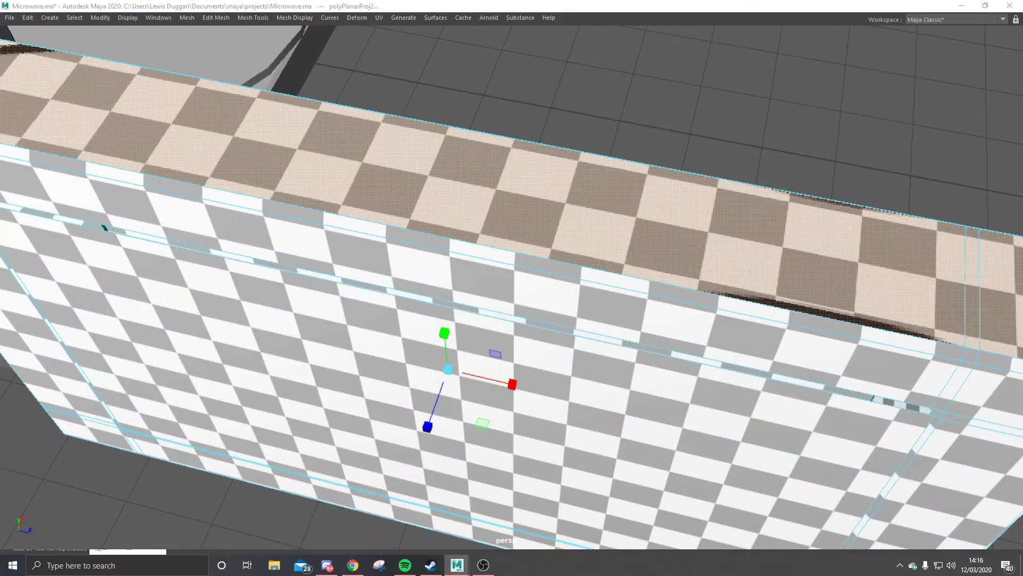
Step: Rework the UV layout of the door's top and outer faces so their checker squares match in size
{"action": "key", "text": "w"}
{"action": "left_click_drag", "start_coordinate": [437, 288], "coordinate": [571, 264], "text": "alt"}
{"action": "scroll", "coordinate": [746, 250], "scroll_direction": "down", "scroll_amount": 5}
{"action": "key", "text": "ctrl+z"}
{"action": "key", "text": "ctrl+z"}
{"action": "key", "text": "shift+z"}
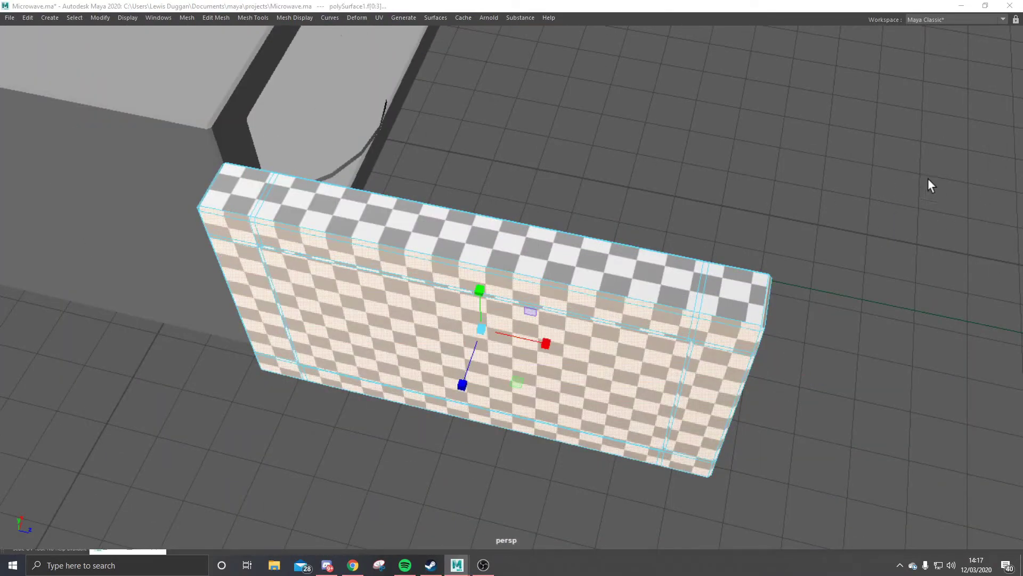
Step: Planar-map the faces on the door's narrow free end to match the checker size of the other sides
{"action": "left_click_drag", "start_coordinate": [920, 165], "coordinate": [864, 244], "text": "alt"}
{"action": "left_click", "coordinate": [528, 277]}
{"action": "key", "text": "g"}
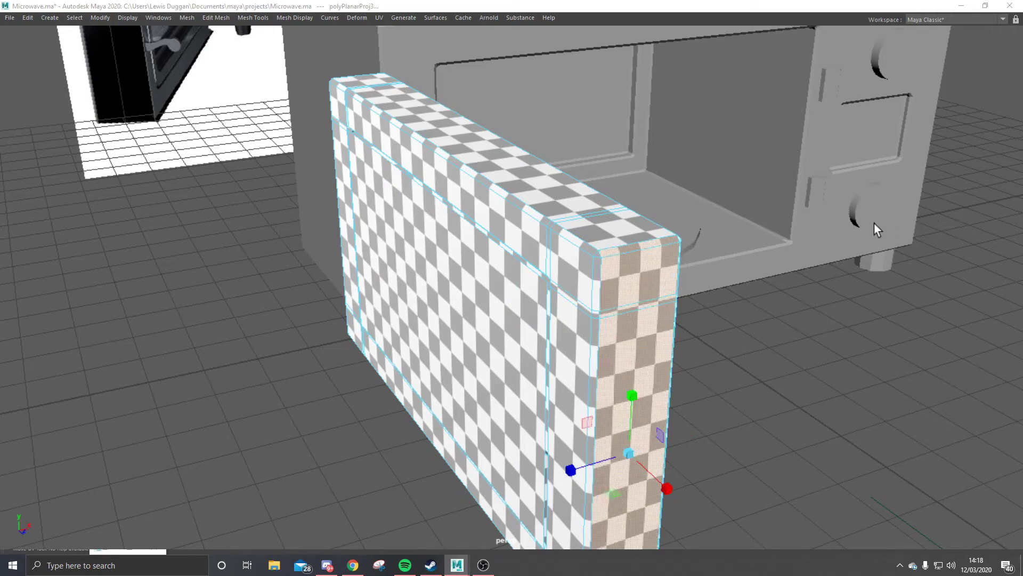
{"action": "left_click_drag", "start_coordinate": [874, 223], "coordinate": [792, 168], "text": "alt"}
{"action": "left_click_drag", "start_coordinate": [842, 209], "coordinate": [466, 174], "text": "alt"}
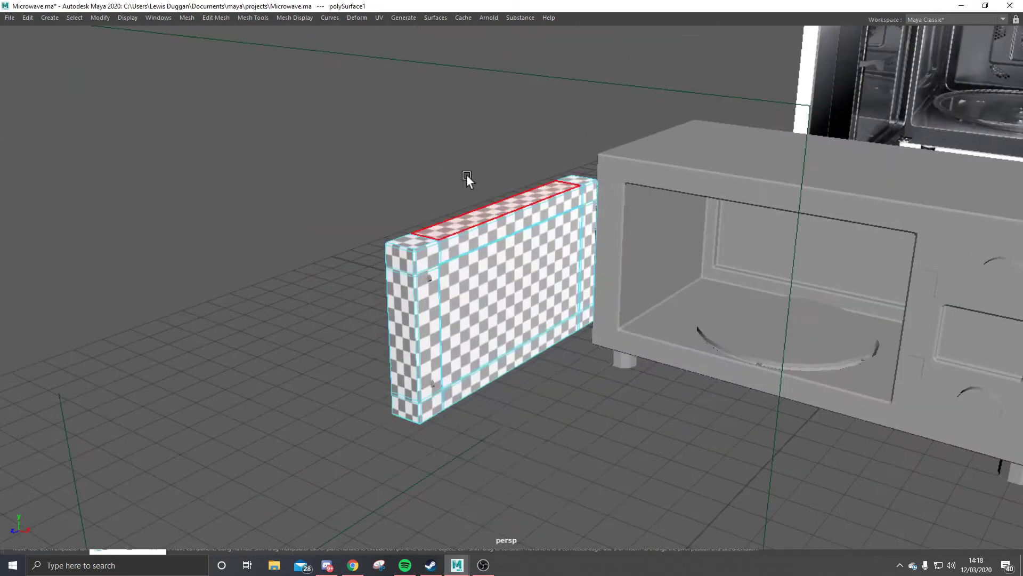
Step: Apply automatic UV mapping to the microwave body and select the recessed display face on the control panel
{"action": "left_click_drag", "start_coordinate": [496, 460], "coordinate": [561, 465], "text": "alt"}
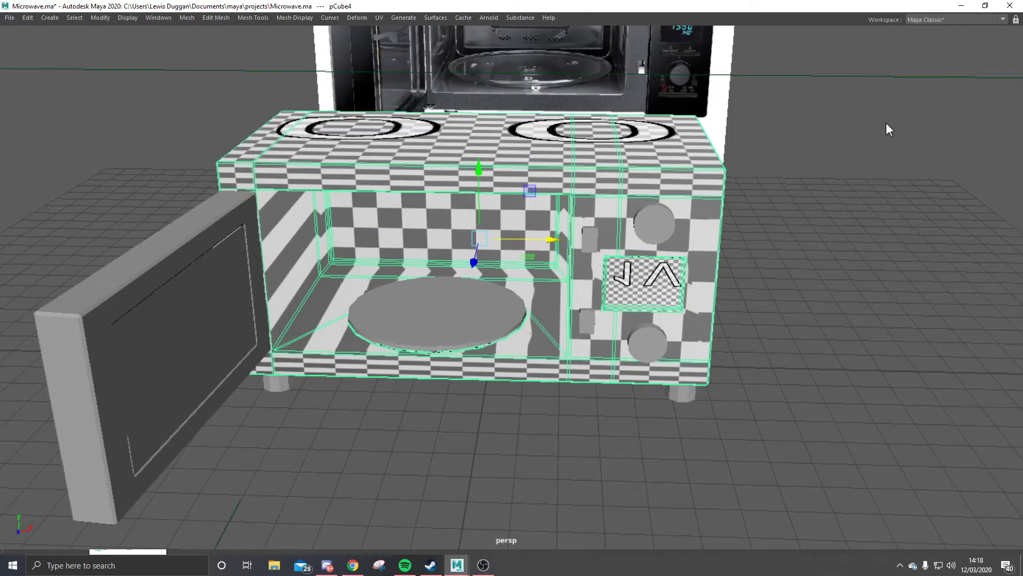
{"action": "key", "text": "g"}
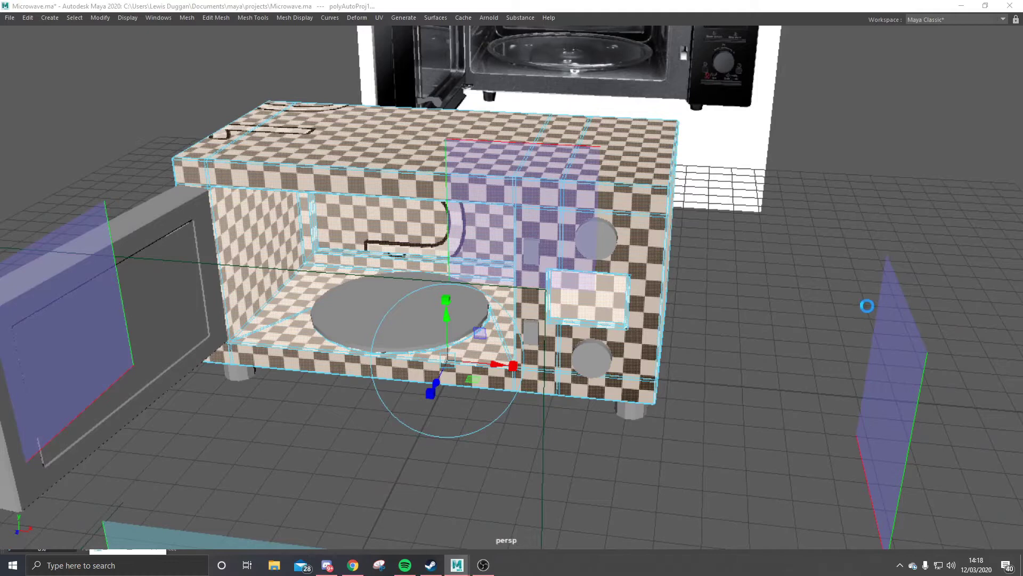
{"action": "scroll", "coordinate": [879, 295], "scroll_direction": "down", "scroll_amount": 3}
{"action": "left_click_drag", "start_coordinate": [886, 263], "coordinate": [382, 315], "text": "alt"}
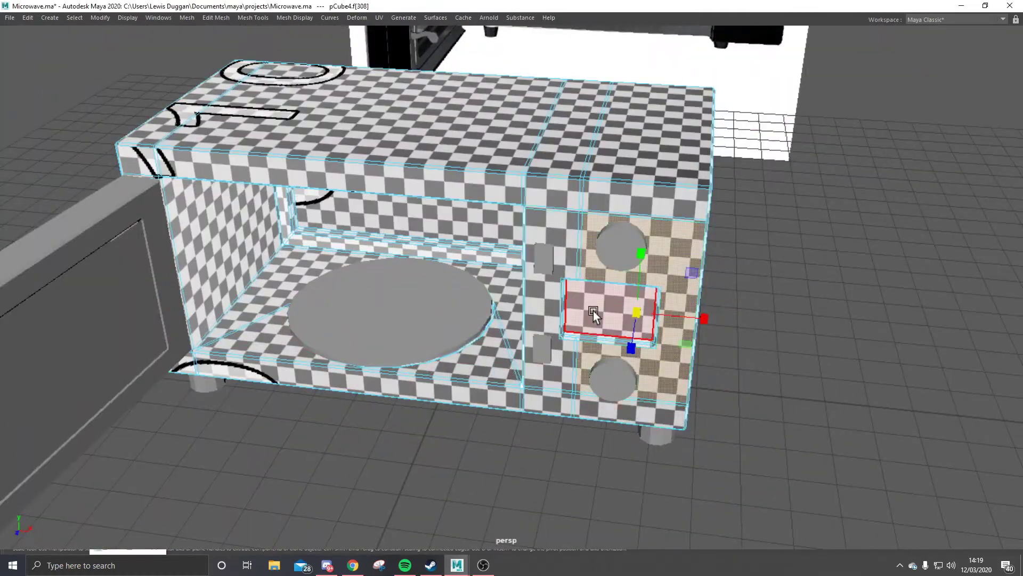
{"action": "left_click", "coordinate": [593, 311]}
{"action": "left_click_drag", "start_coordinate": [593, 311], "coordinate": [790, 322], "text": "alt"}
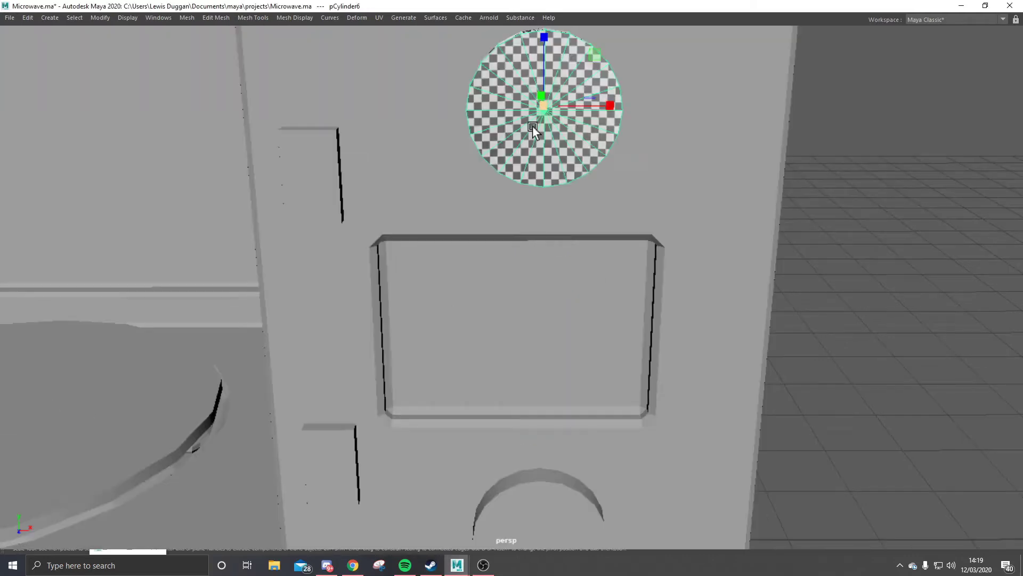
Step: Select the side faces of the lower control-panel knob and apply a UV mapping to them
{"action": "left_click_drag", "start_coordinate": [532, 127], "coordinate": [547, 431], "text": "alt"}
{"action": "key", "text": "F11"}
{"action": "scroll", "coordinate": [565, 341], "scroll_direction": "up", "scroll_amount": 3}
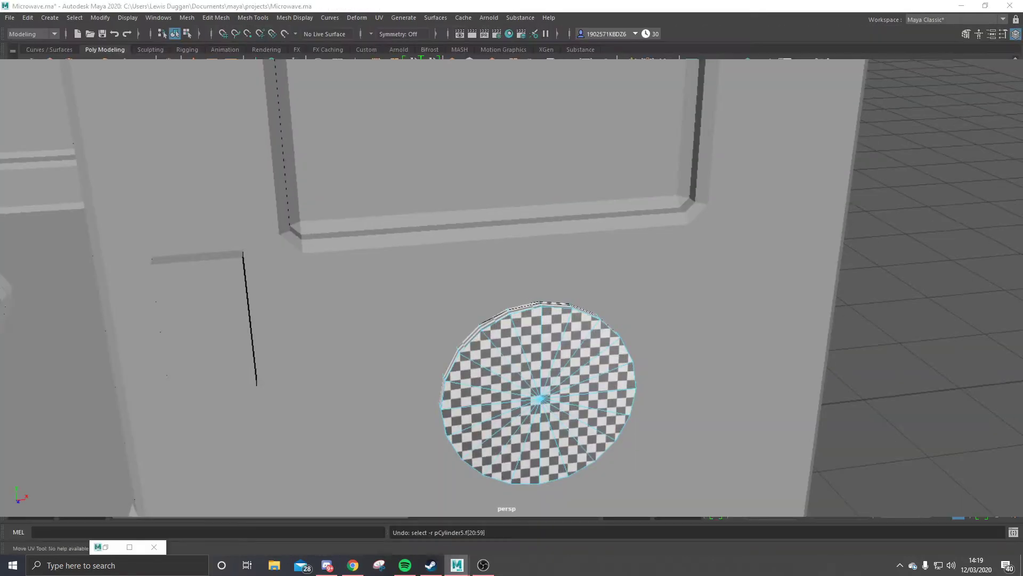
{"action": "left_click", "coordinate": [554, 333]}
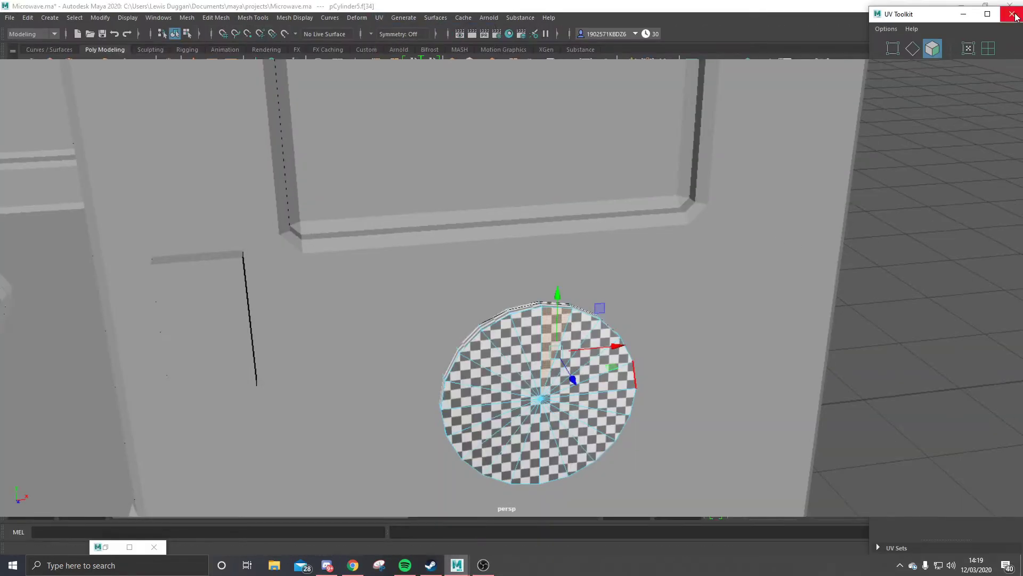
{"action": "double_click", "coordinate": [534, 348]}
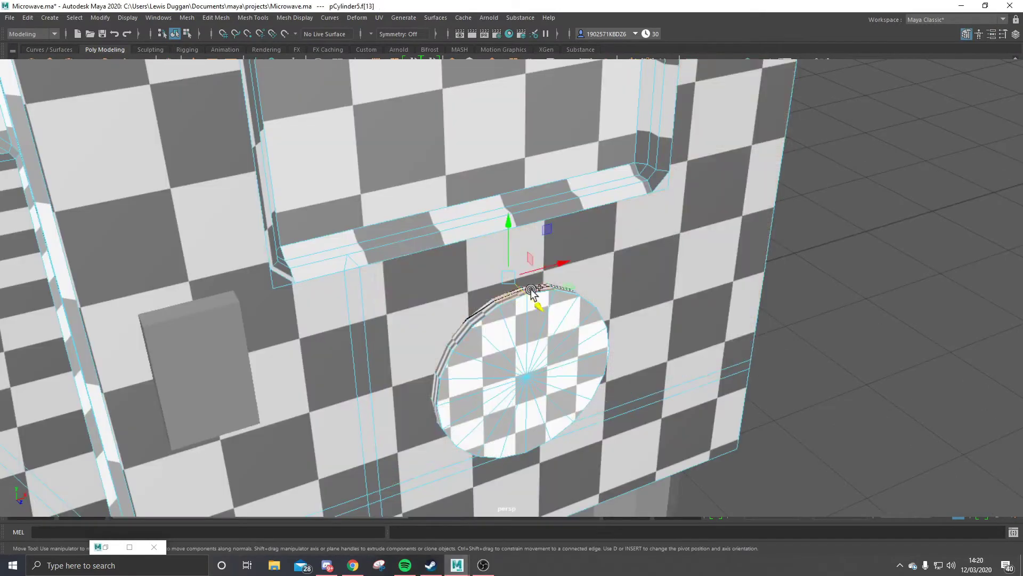
{"action": "right_click_drag", "start_coordinate": [533, 292], "coordinate": [755, 248], "text": "shift"}
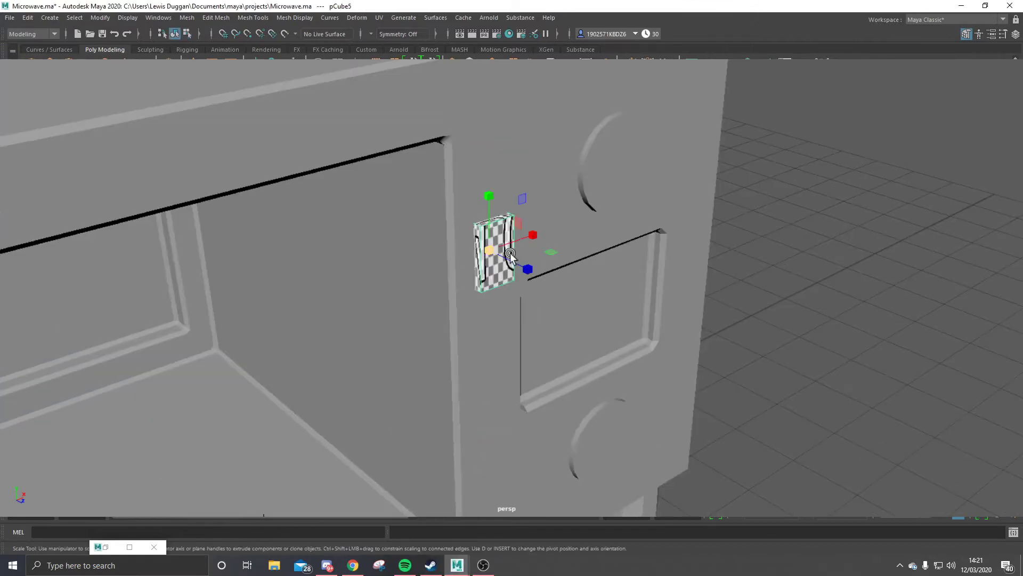
{"action": "left_click_drag", "start_coordinate": [548, 242], "coordinate": [500, 436], "text": "alt"}
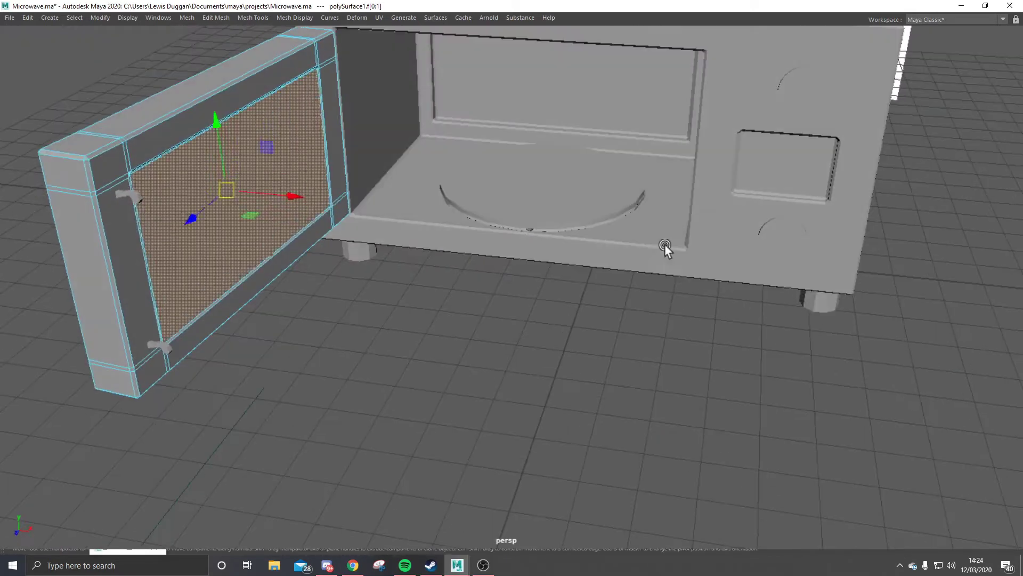
{"action": "left_click", "coordinate": [662, 246]}
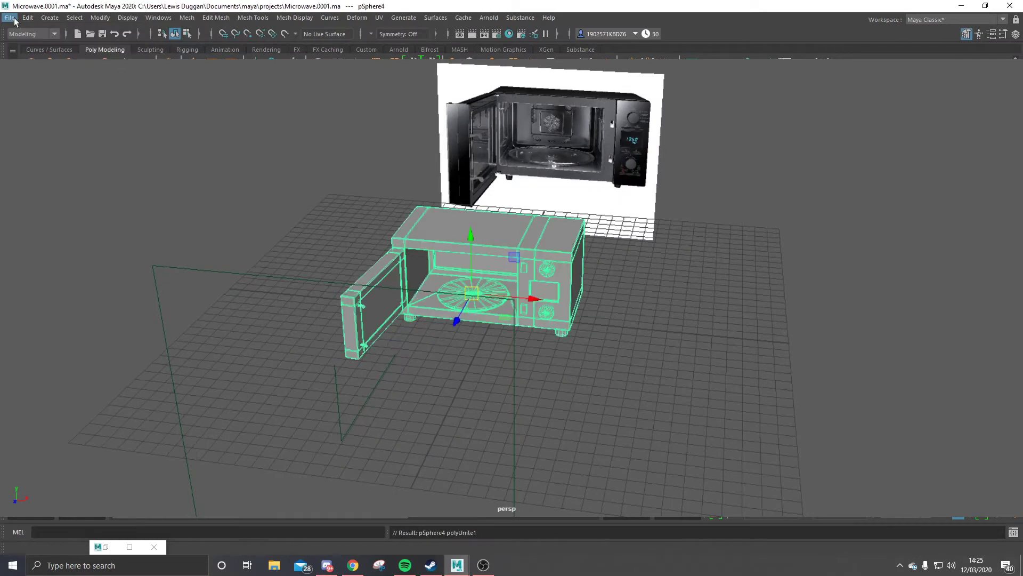
Step: Launch Substance Painter and complete its licence activation with the pre-filled account details
{"action": "key", "text": "super"}
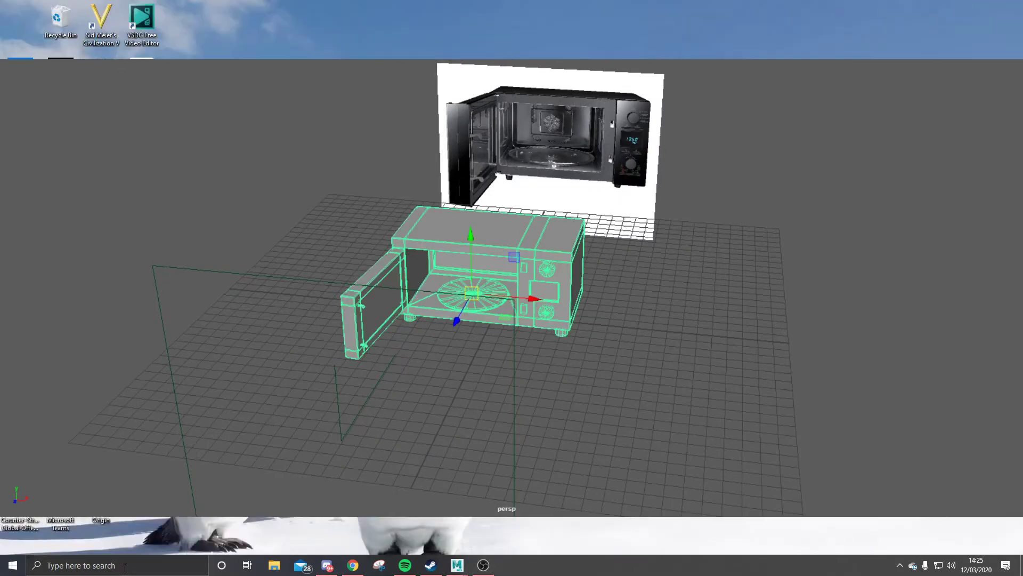
{"action": "type", "text": "subs"}
{"action": "key", "text": "Escape"}
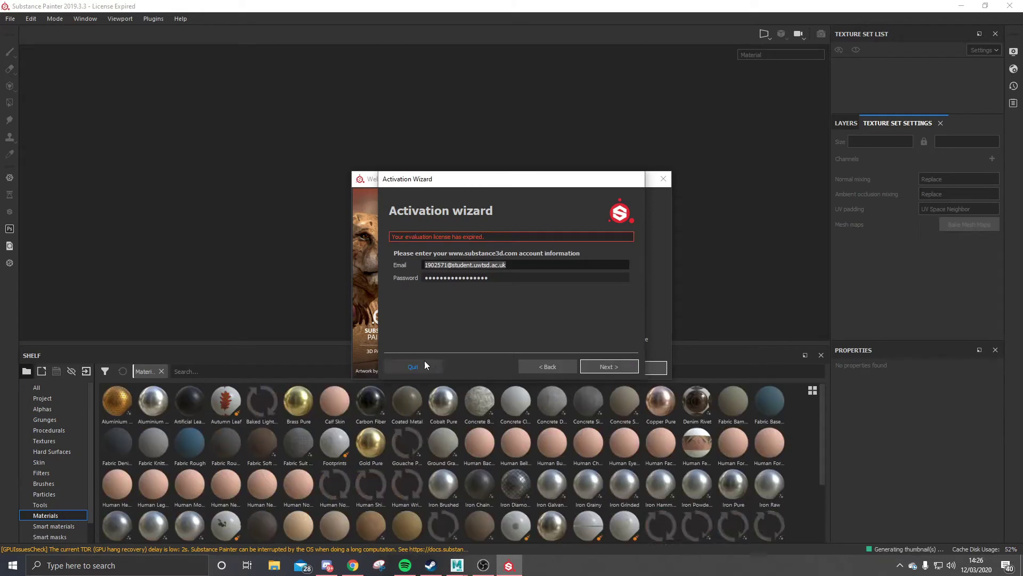
{"action": "left_click", "coordinate": [599, 366]}
{"action": "left_click", "coordinate": [599, 369]}
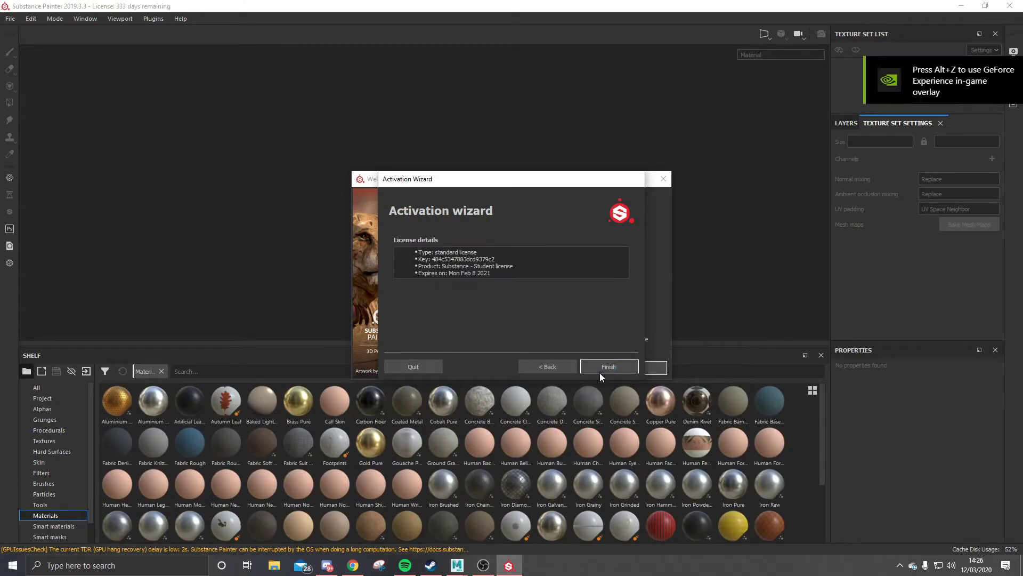
{"action": "left_click", "coordinate": [610, 367]}
{"action": "left_click", "coordinate": [627, 367]}
Step: Create a new Substance Painter project from the exported microwave mesh
{"action": "left_click", "coordinate": [9, 18]}
{"action": "left_click", "coordinate": [21, 28]}
{"action": "left_click", "coordinate": [619, 170]}
{"action": "double_click", "coordinate": [534, 272]}
{"action": "left_click", "coordinate": [456, 202]}
{"action": "left_click", "coordinate": [459, 219]}
{"action": "key", "text": "Return"}
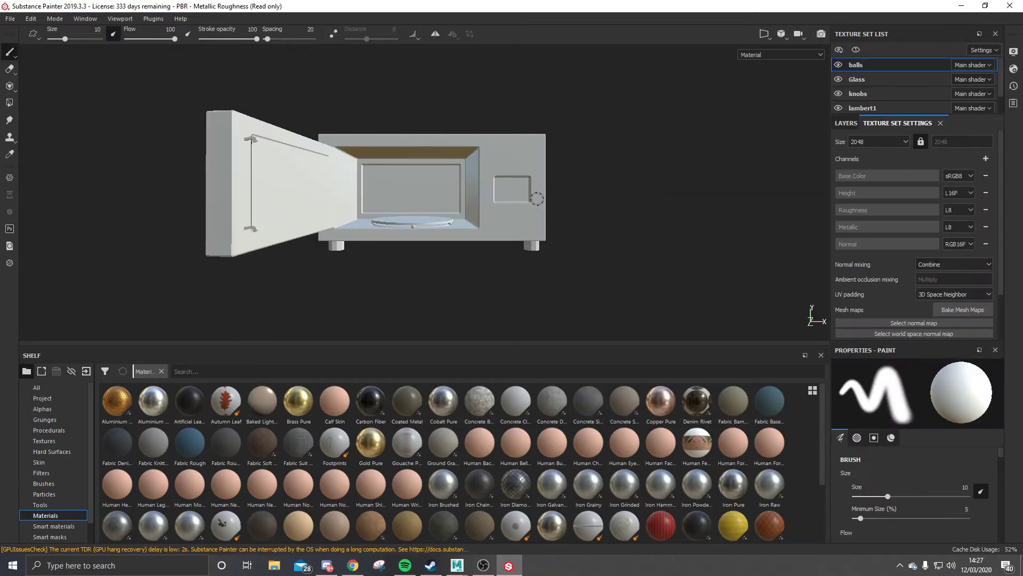
Step: Bake the mesh maps for all texture sets and try the Chrome Blue Tint smart material on the turntable
{"action": "left_click", "coordinate": [963, 254]}
{"action": "left_click", "coordinate": [553, 448]}
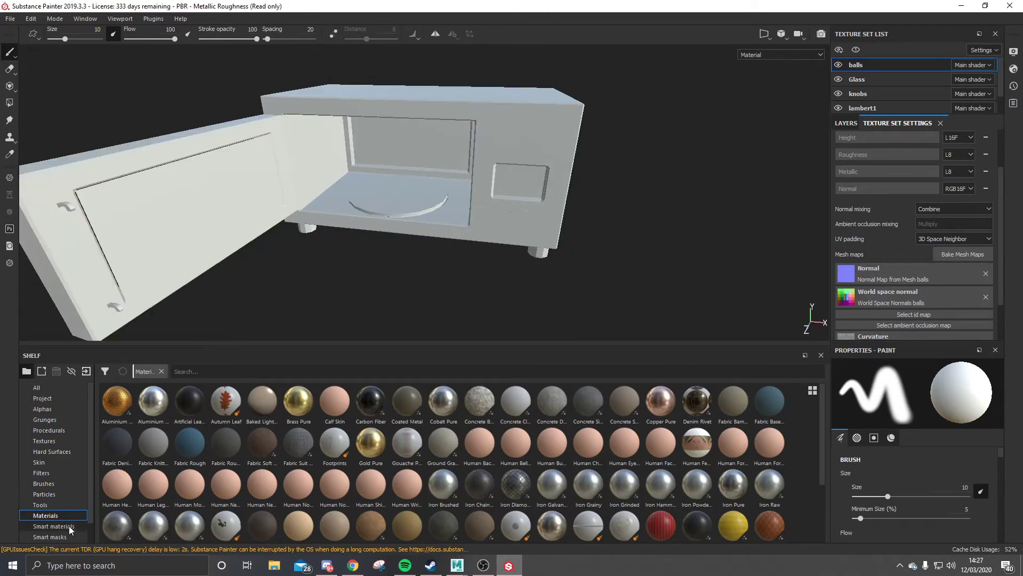
{"action": "left_click", "coordinate": [54, 526]}
{"action": "left_click_drag", "start_coordinate": [370, 402], "coordinate": [397, 196]}
Step: Add a Transmissive channel to the Glass texture set and bake the mesh maps of all texture sets at 1024
{"action": "left_click", "coordinate": [985, 158]}
{"action": "left_click", "coordinate": [972, 309]}
{"action": "left_click", "coordinate": [962, 326]}
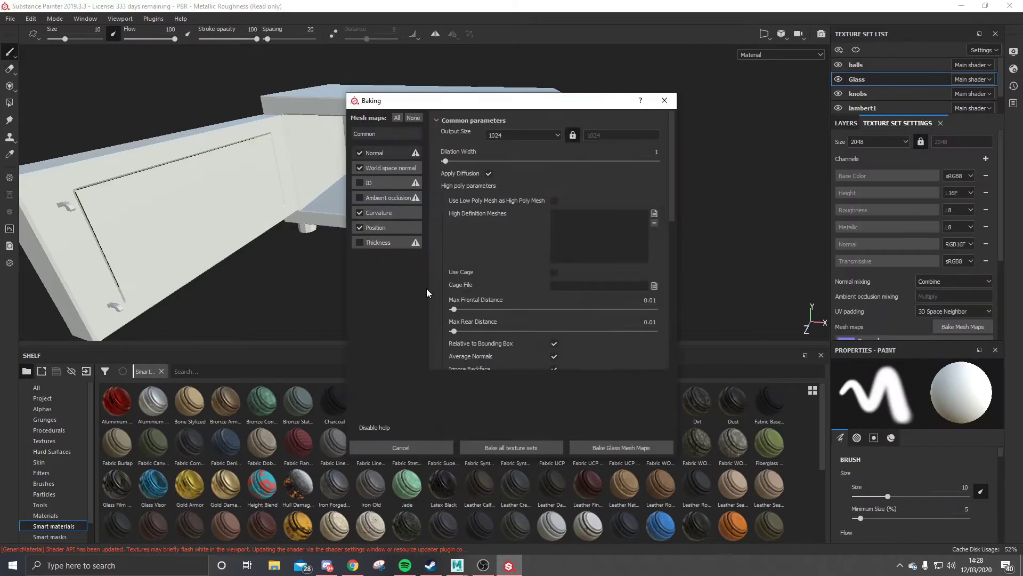
{"action": "left_click", "coordinate": [656, 280]}
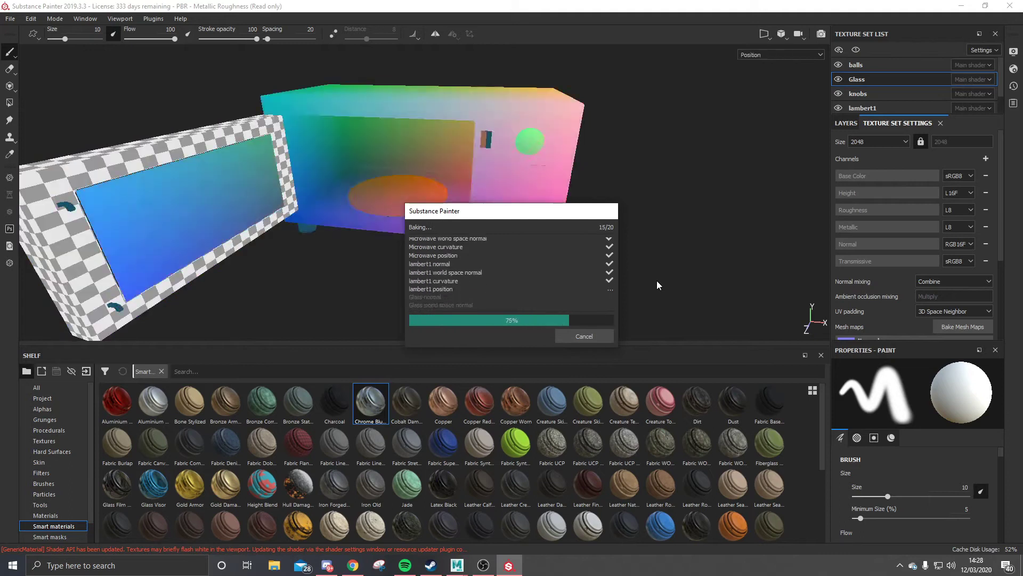
{"action": "left_click", "coordinate": [584, 336]}
Step: Apply the Chrome Blue Tint smart material to the door glass and browse materials for its Base Metal layer
{"action": "left_click_drag", "start_coordinate": [370, 402], "coordinate": [183, 205]}
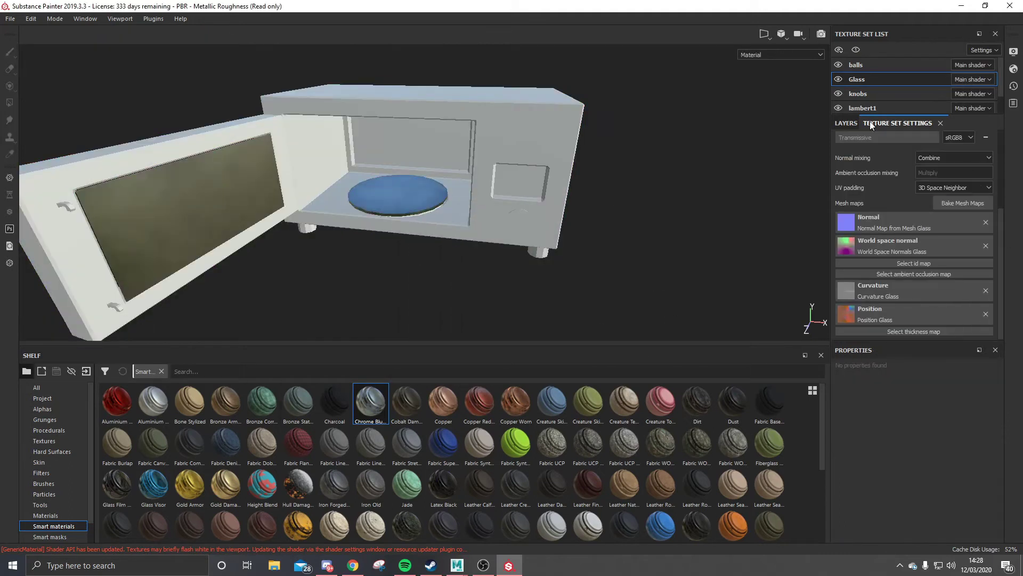
{"action": "left_click", "coordinate": [847, 123]}
{"action": "left_click", "coordinate": [850, 163]}
{"action": "left_click", "coordinate": [906, 254]}
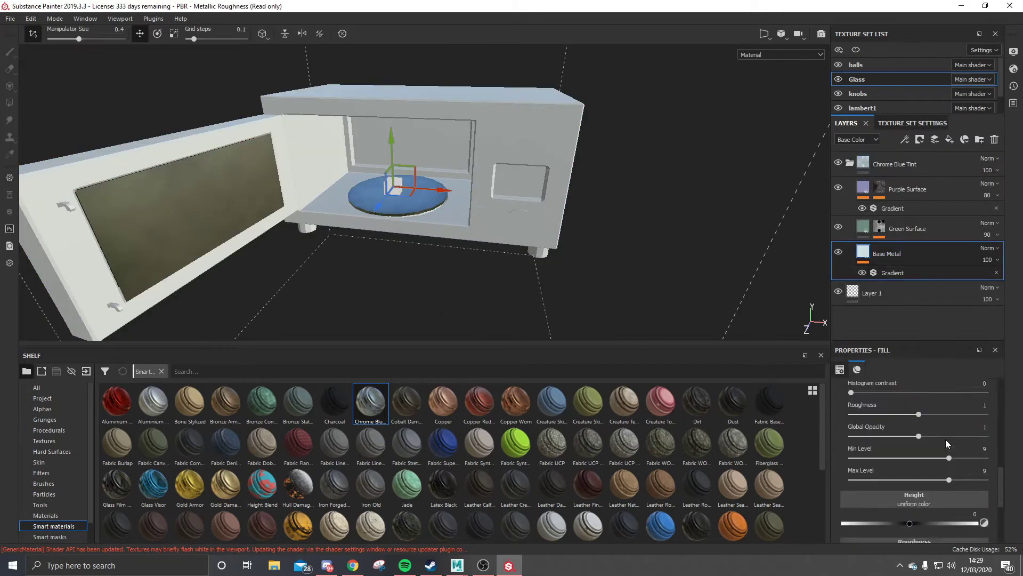
{"action": "scroll", "coordinate": [948, 484], "scroll_direction": "down", "scroll_amount": 5}
{"action": "left_click", "coordinate": [926, 480]}
{"action": "scroll", "coordinate": [916, 511], "scroll_direction": "down", "scroll_amount": 3}
{"action": "left_click", "coordinate": [913, 481]}
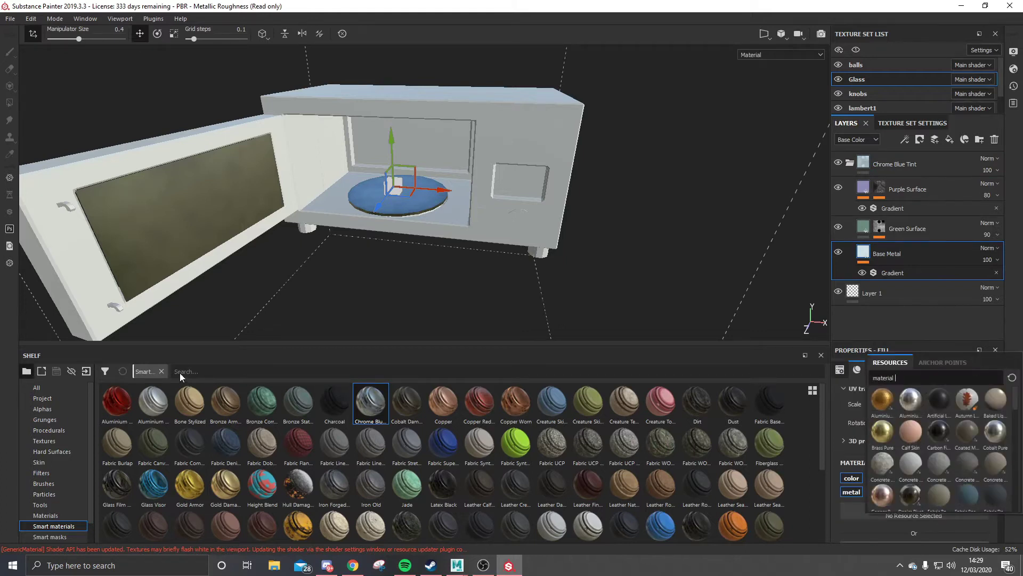
Step: Search the shelf for "glass", apply the Glass Film Dirty Mirror smart material to the glass parts and select its Glass layer
{"action": "left_click", "coordinate": [215, 370]}
{"action": "type", "text": "glass"}
{"action": "left_click_drag", "start_coordinate": [298, 401], "coordinate": [504, 217]}
{"action": "left_click", "coordinate": [850, 162]}
{"action": "left_click", "coordinate": [879, 213]}
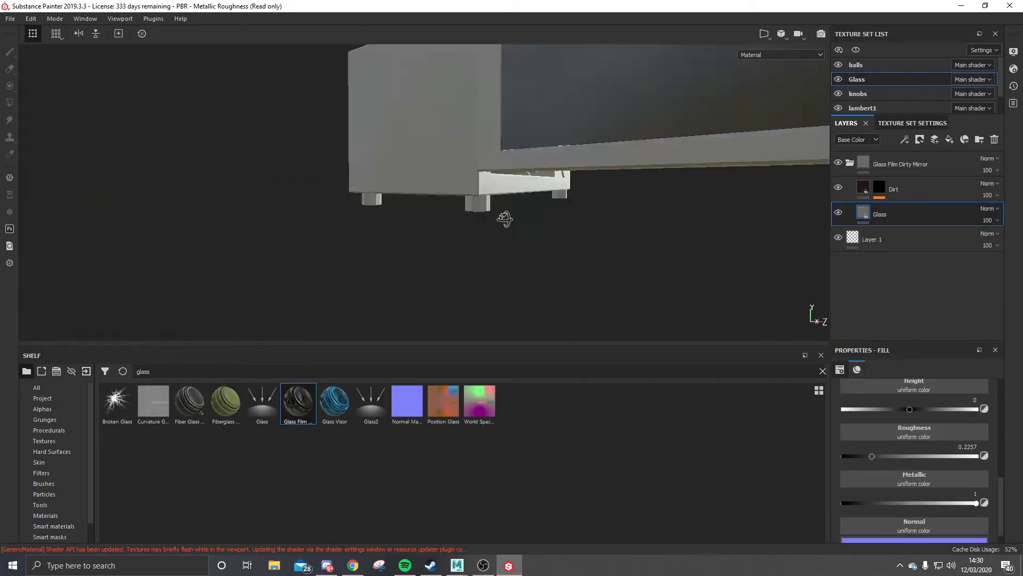
Step: Adjust the Glass layer's material properties, check the door window, and delete the Glass Film Dirty Mirror material
{"action": "scroll", "coordinate": [937, 532], "scroll_direction": "up", "scroll_amount": 3}
{"action": "left_click_drag", "start_coordinate": [937, 535], "coordinate": [986, 535]}
{"action": "scroll", "coordinate": [937, 506], "scroll_direction": "down", "scroll_amount": 3}
{"action": "left_click_drag", "start_coordinate": [373, 240], "coordinate": [481, 230], "text": "alt"}
{"action": "left_click", "coordinate": [925, 168]}
{"action": "mouse_move", "coordinate": [480, 266]}
{"action": "left_mouse_down", "text": "alt"}
{"action": "mouse_move", "coordinate": [512, 269]}
{"action": "mouse_move", "coordinate": [480, 256]}
{"action": "left_mouse_up", "text": "alt"}
{"action": "key", "text": "Delete"}
Step: Reapply the Glass Film Dirty Mirror smart material to the Glass texture set above Layer 1
{"action": "left_click", "coordinate": [189, 402]}
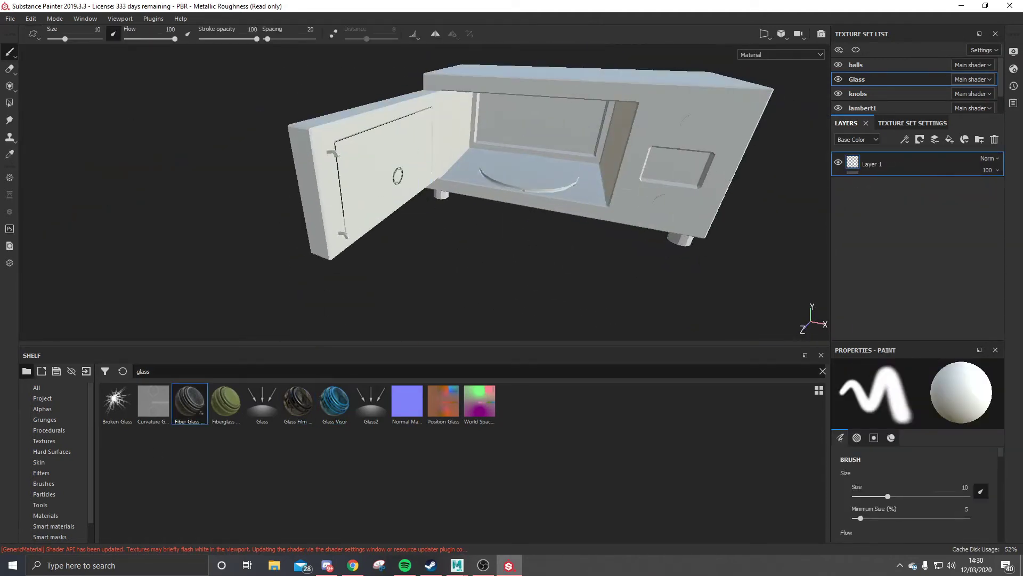
{"action": "left_click_drag", "start_coordinate": [298, 402], "coordinate": [848, 164]}
{"action": "left_click_drag", "start_coordinate": [533, 240], "coordinate": [640, 240], "text": "alt"}
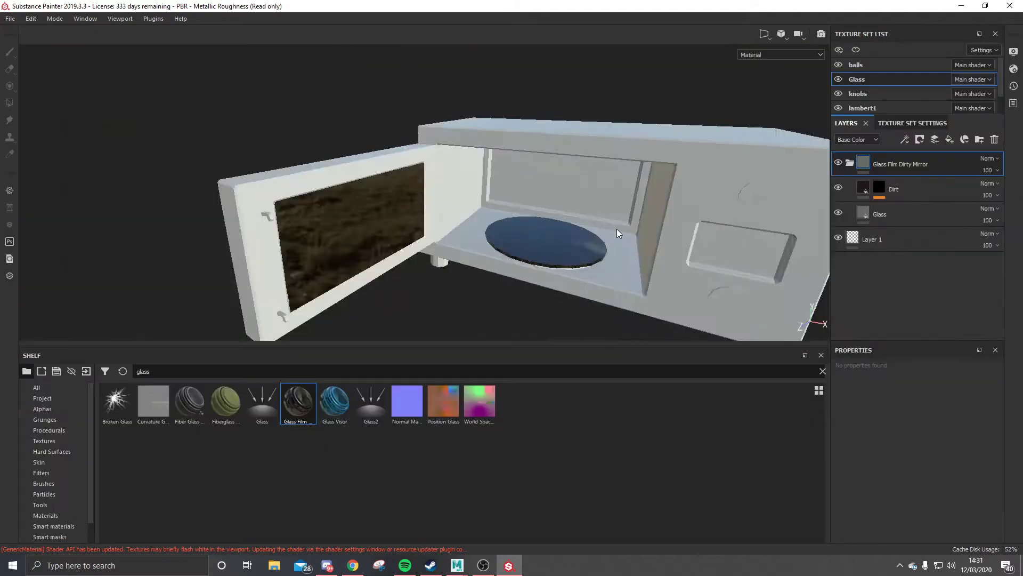
{"action": "left_click_drag", "start_coordinate": [616, 228], "coordinate": [481, 201], "text": "alt"}
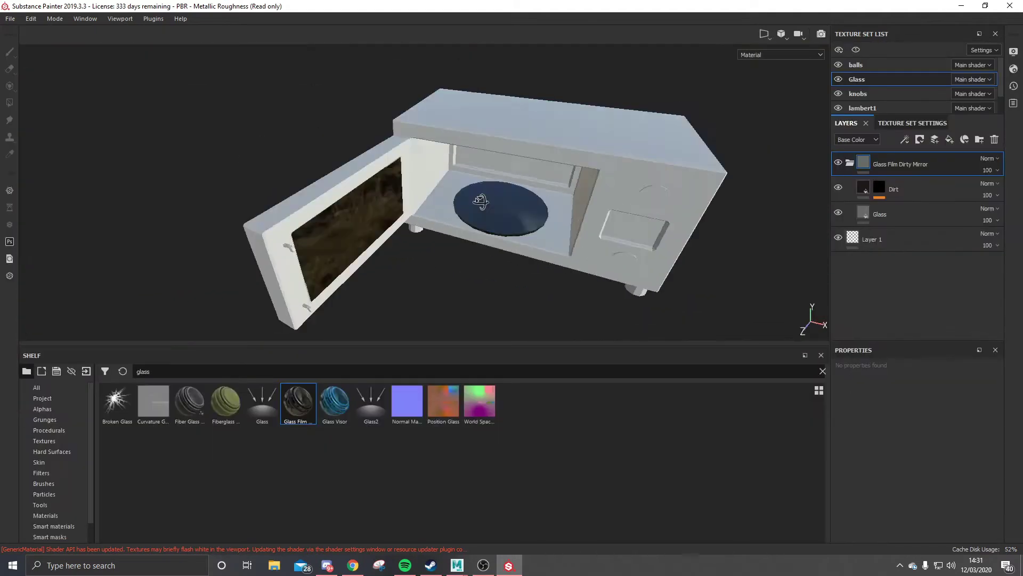
{"action": "scroll", "coordinate": [414, 151], "scroll_direction": "up", "scroll_amount": 3}
Step: Paint large Broken Glass cracks across the door window on a new layer and preview them in an Iray render
{"action": "left_click", "coordinate": [776, 325]}
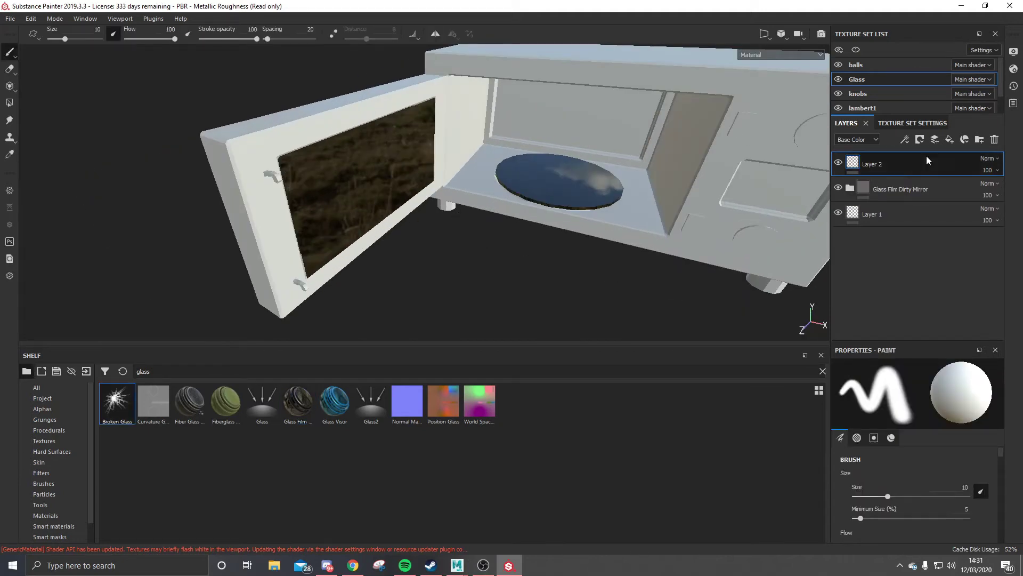
{"action": "scroll", "coordinate": [373, 272], "scroll_direction": "up", "scroll_amount": 5}
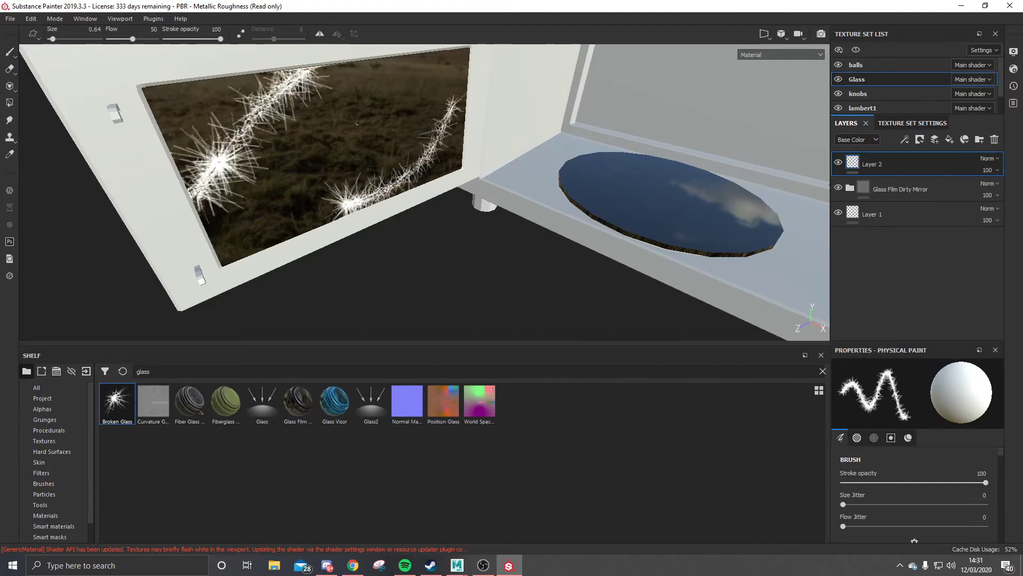
{"action": "scroll", "coordinate": [425, 219], "scroll_direction": "down", "scroll_amount": 5}
{"action": "key", "text": "F10"}
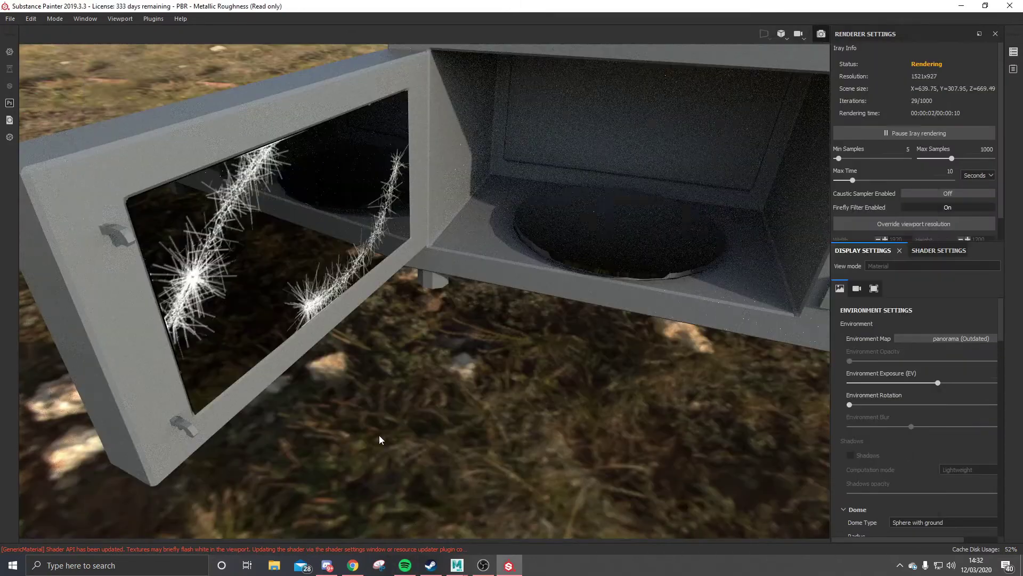
{"action": "key", "text": "F10"}
Step: Try finer Broken Glass cracks at brush size 0.16 on the inside of the door window and check them in a render
{"action": "scroll", "coordinate": [425, 213], "scroll_direction": "up", "scroll_amount": 5}
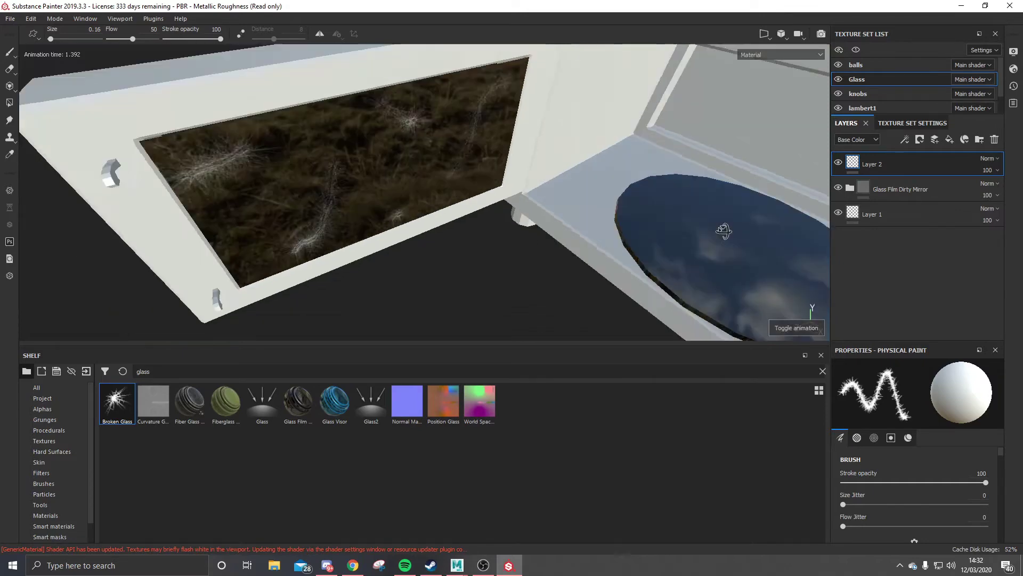
{"action": "left_click", "coordinate": [821, 33]}
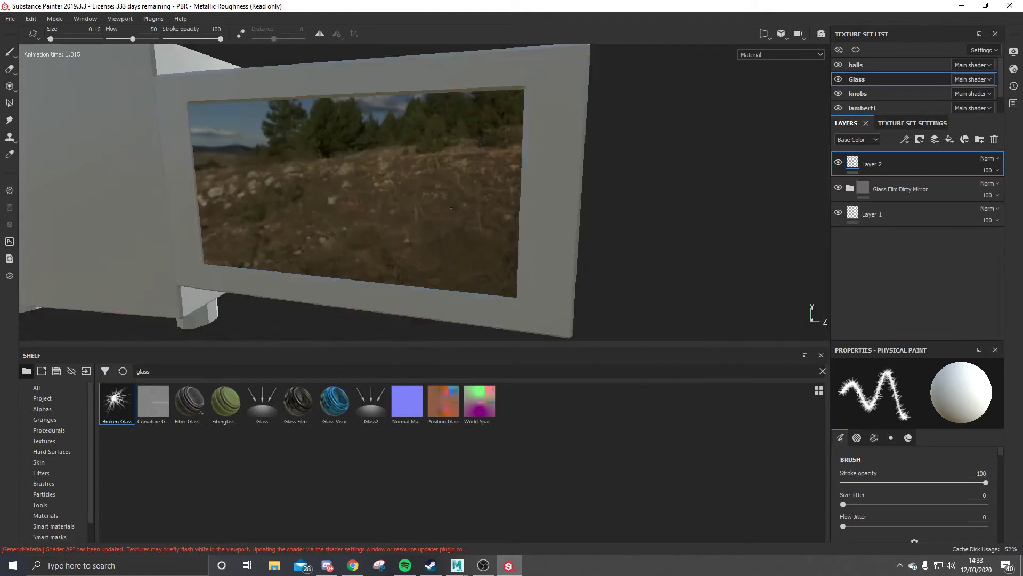
Step: Try Broken Glass strokes at brush size 0.36 with height 0.144 and metallic 0.5914 on the door's outer glass, and undo them
{"action": "key", "text": "ctrl+z"}
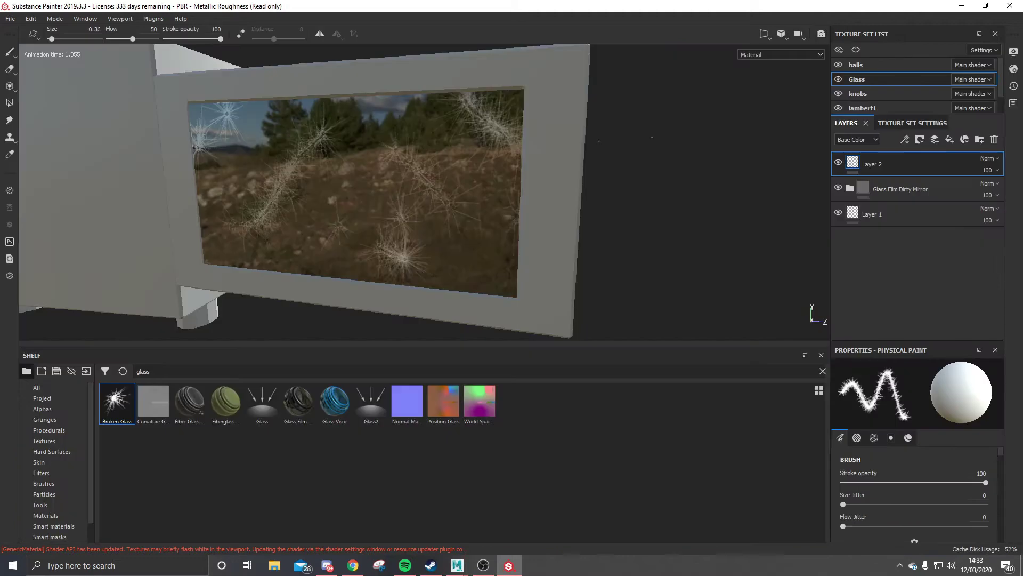
{"action": "scroll", "coordinate": [899, 506], "scroll_direction": "down", "scroll_amount": 5}
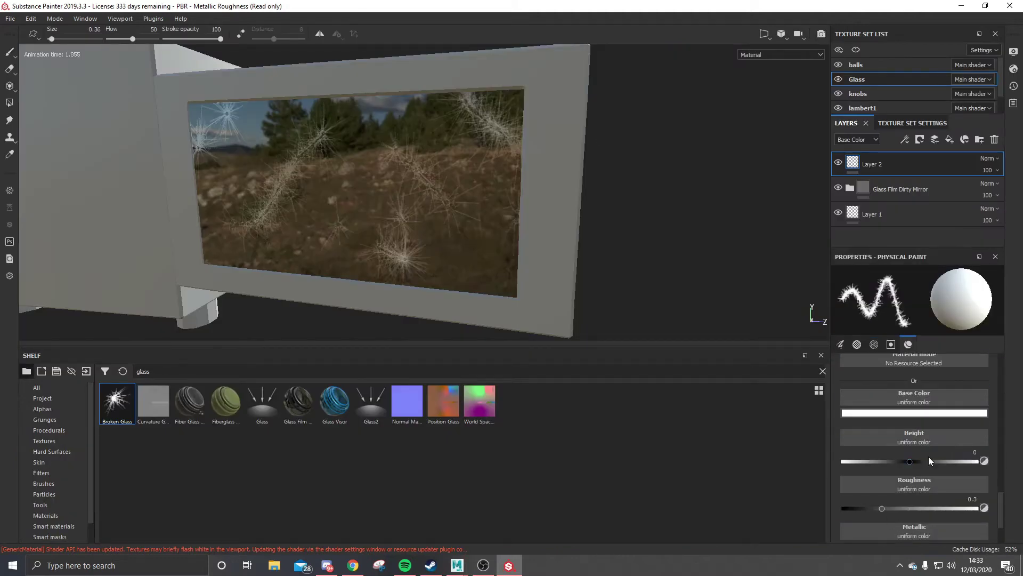
{"action": "scroll", "coordinate": [924, 496], "scroll_direction": "down", "scroll_amount": 1}
{"action": "left_click_drag", "start_coordinate": [909, 397], "coordinate": [907, 397]}
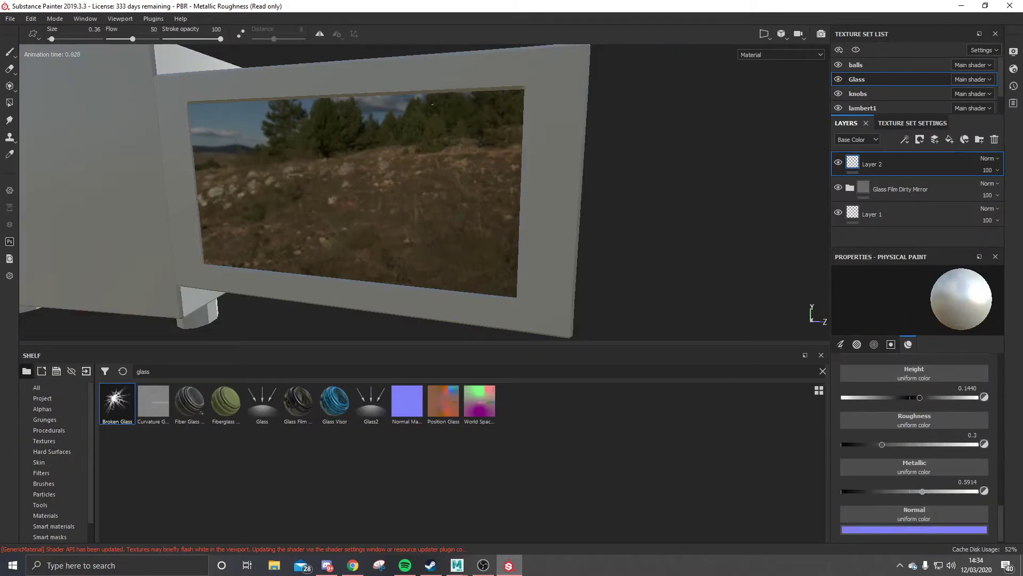
{"action": "key", "text": "ctrl+z"}
Step: Set the Broken Glass brush to height 0.012 and metallic 0, and check the glass in a render
{"action": "left_click_drag", "start_coordinate": [436, 84], "coordinate": [530, 335], "text": "alt"}
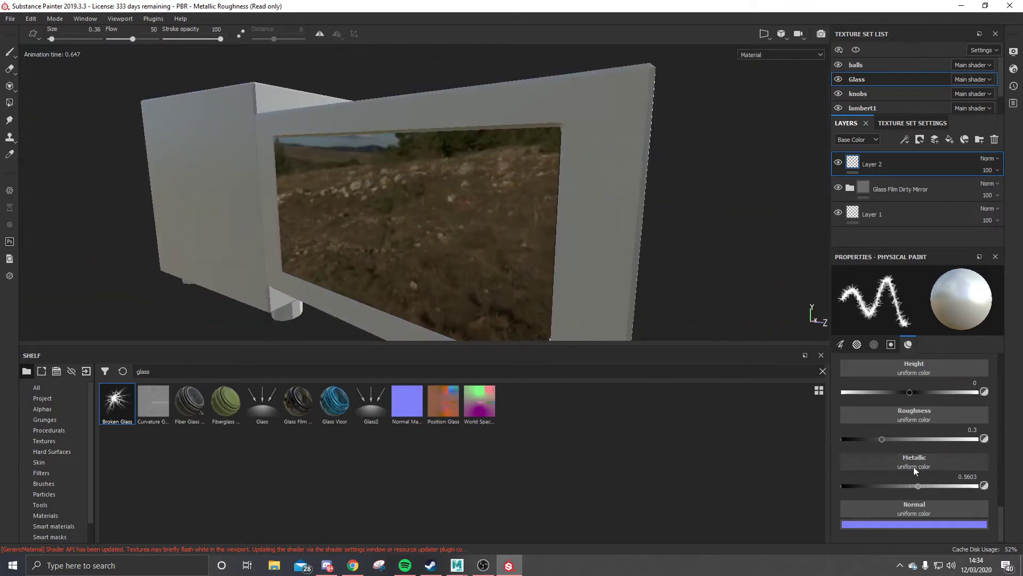
{"action": "left_click_drag", "start_coordinate": [909, 392], "coordinate": [911, 393]}
{"action": "left_click", "coordinate": [911, 392]}
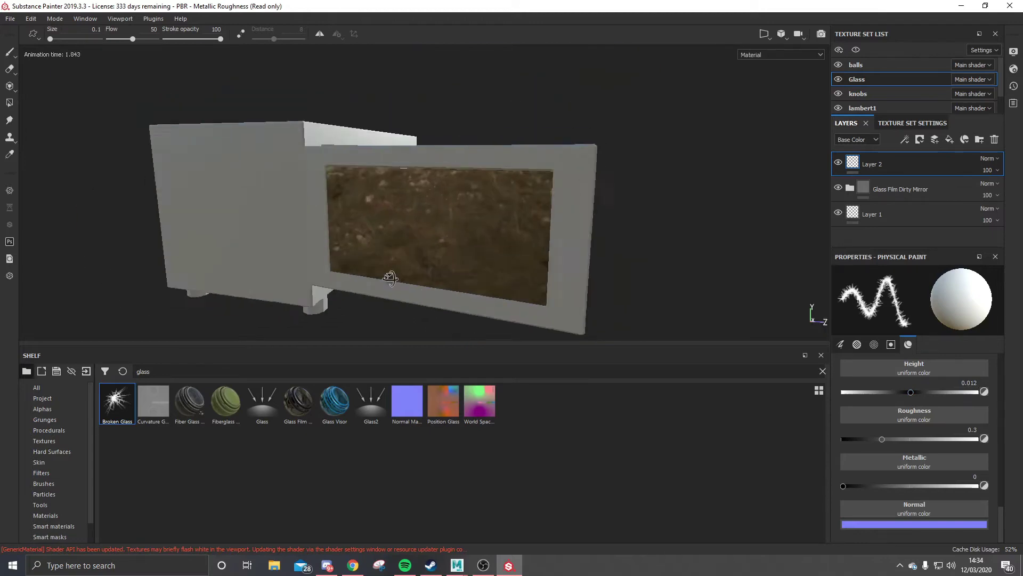
{"action": "left_click", "coordinate": [820, 34]}
{"action": "left_click_drag", "start_coordinate": [388, 315], "coordinate": [222, 260], "text": "alt"}
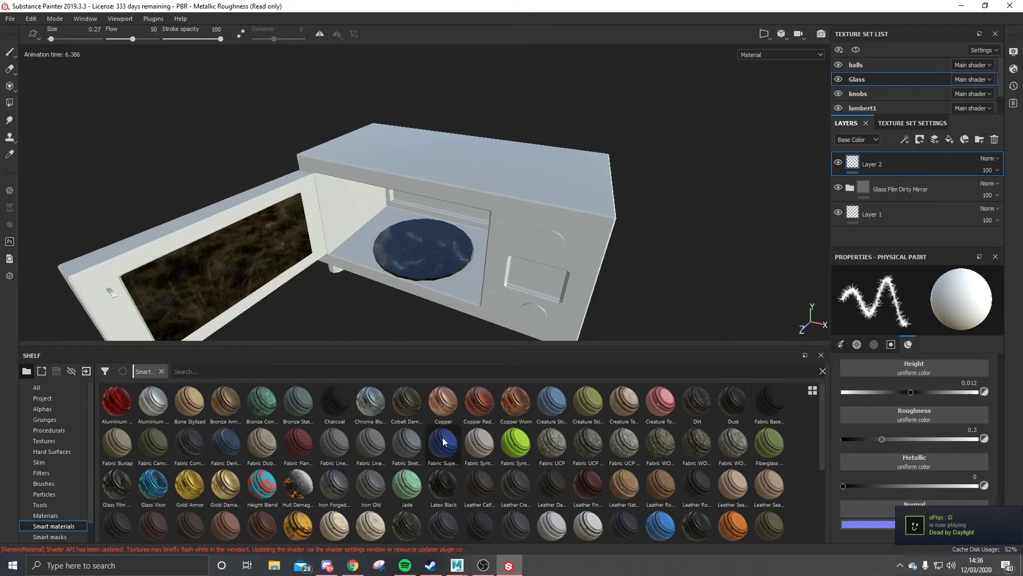
Step: Apply the black glossy plastic smart material to the microwave body
{"action": "scroll", "coordinate": [693, 480], "scroll_direction": "down", "scroll_amount": 3}
{"action": "left_click_drag", "start_coordinate": [697, 397], "coordinate": [541, 209]}
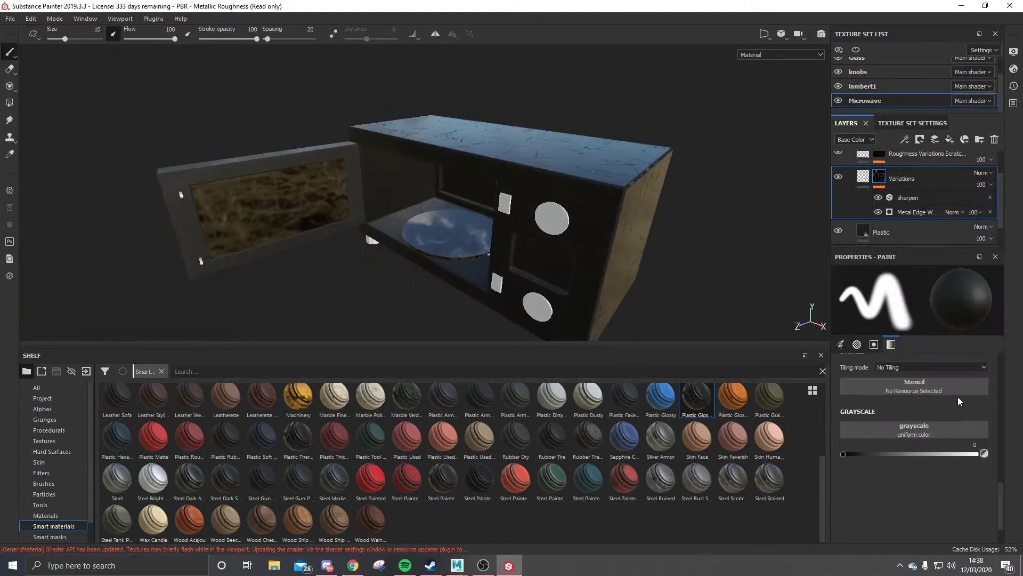
{"action": "scroll", "coordinate": [958, 400], "scroll_direction": "up", "scroll_amount": 10}
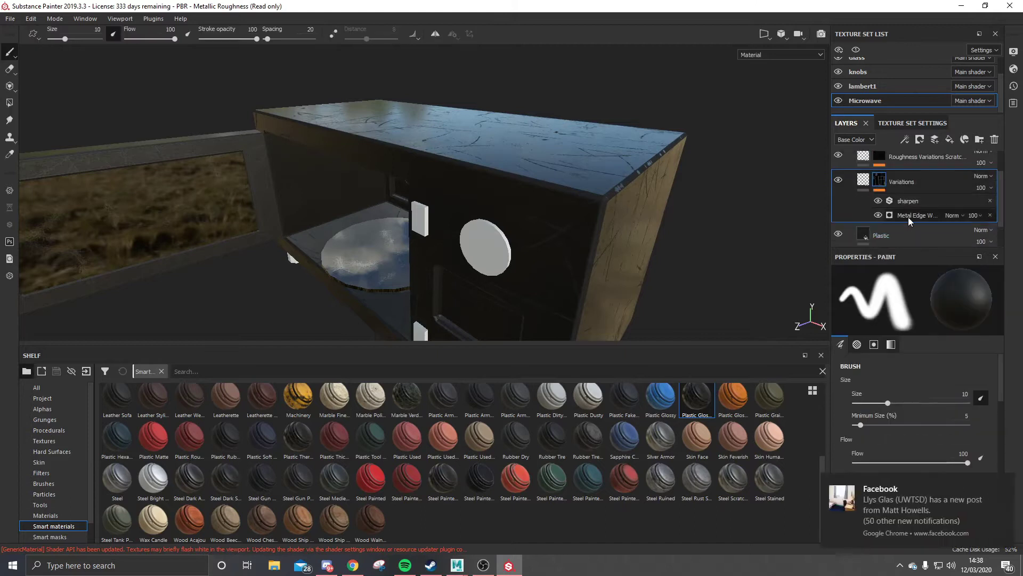
Step: Check the Variations mask's sharpen and metal edge wear effects and open the fill properties of the Plastic layer
{"action": "left_click", "coordinate": [908, 217]}
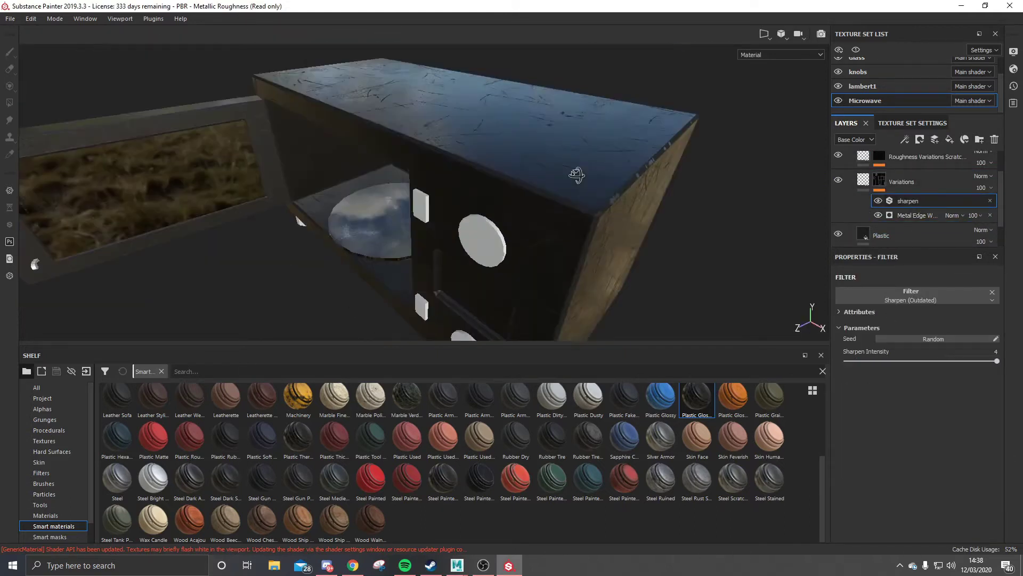
{"action": "left_click", "coordinate": [926, 190]}
{"action": "scroll", "coordinate": [929, 386], "scroll_direction": "down", "scroll_amount": 10}
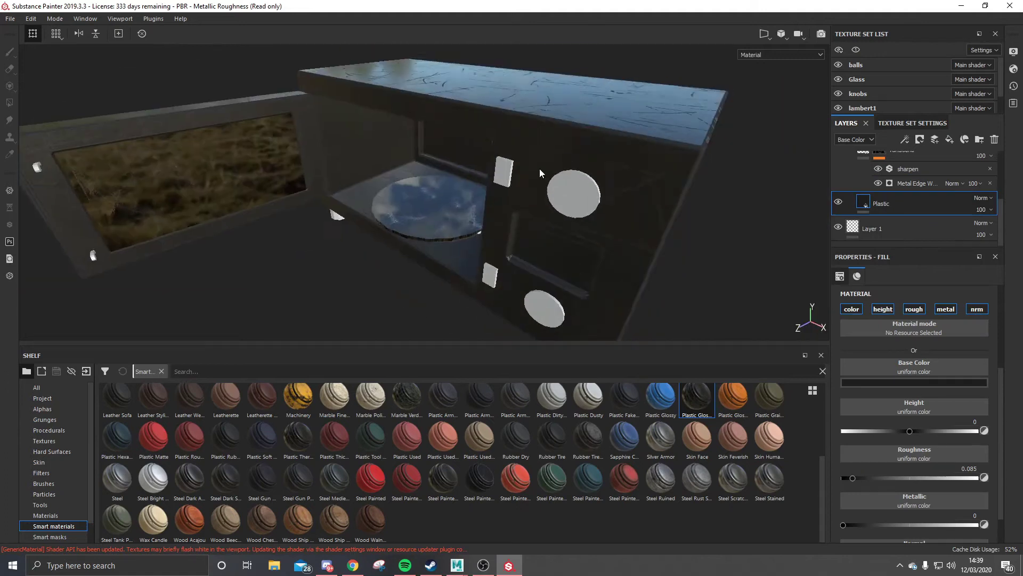
Step: Create a paint layer above the Plastic fill layer for detailing the microwave's front panel
{"action": "left_click_drag", "start_coordinate": [540, 172], "coordinate": [627, 98], "text": "alt"}
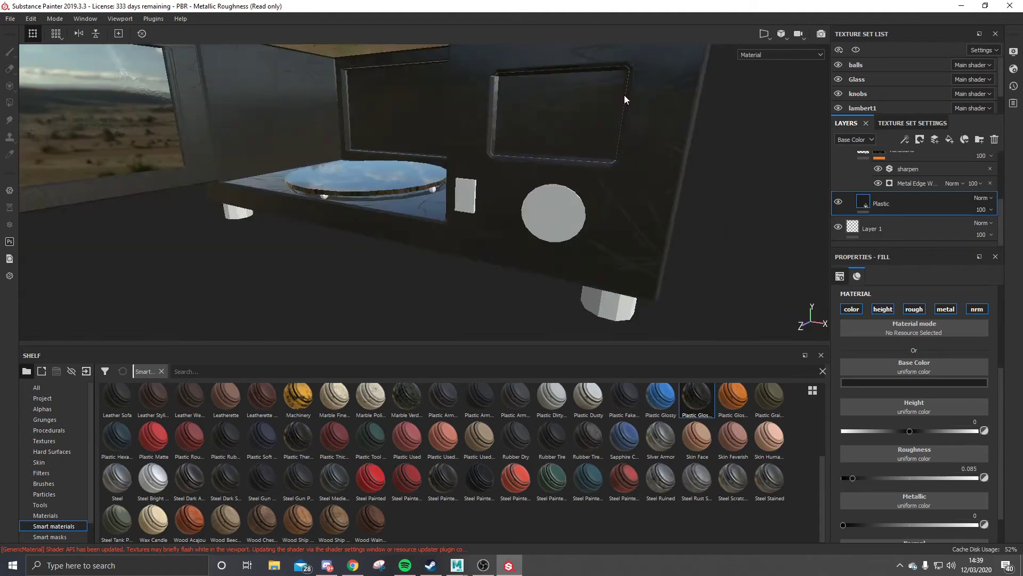
{"action": "scroll", "coordinate": [604, 192], "scroll_direction": "up", "scroll_amount": 3}
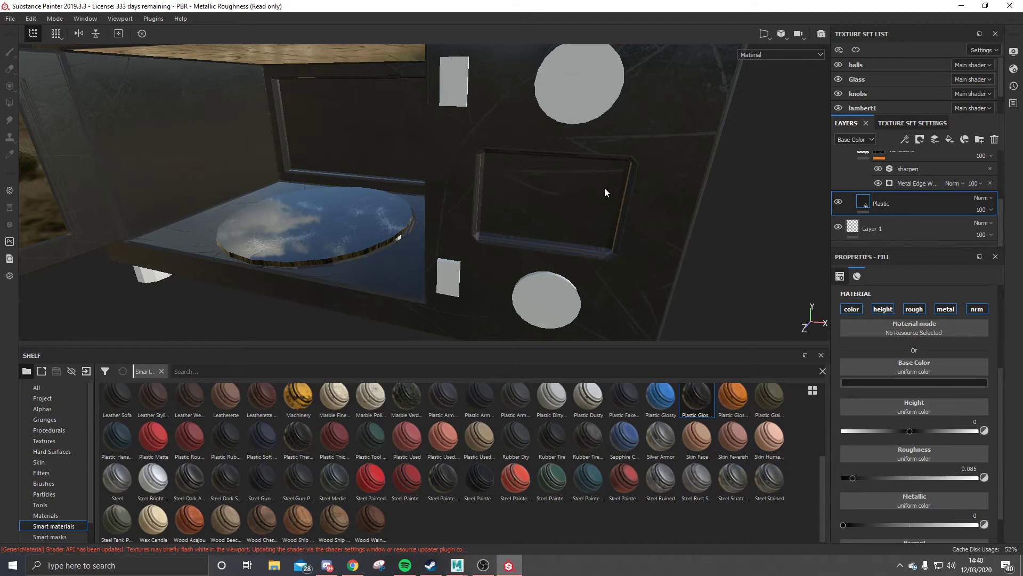
{"action": "mouse_move", "coordinate": [605, 191]}
{"action": "left_mouse_down", "text": "alt"}
{"action": "mouse_move", "coordinate": [418, 171]}
{"action": "mouse_move", "coordinate": [555, 227]}
{"action": "left_mouse_up", "text": "alt"}
{"action": "left_click", "coordinate": [791, 324]}
{"action": "left_click", "coordinate": [44, 483]}
{"action": "scroll", "coordinate": [533, 202], "scroll_direction": "up", "scroll_amount": 5}
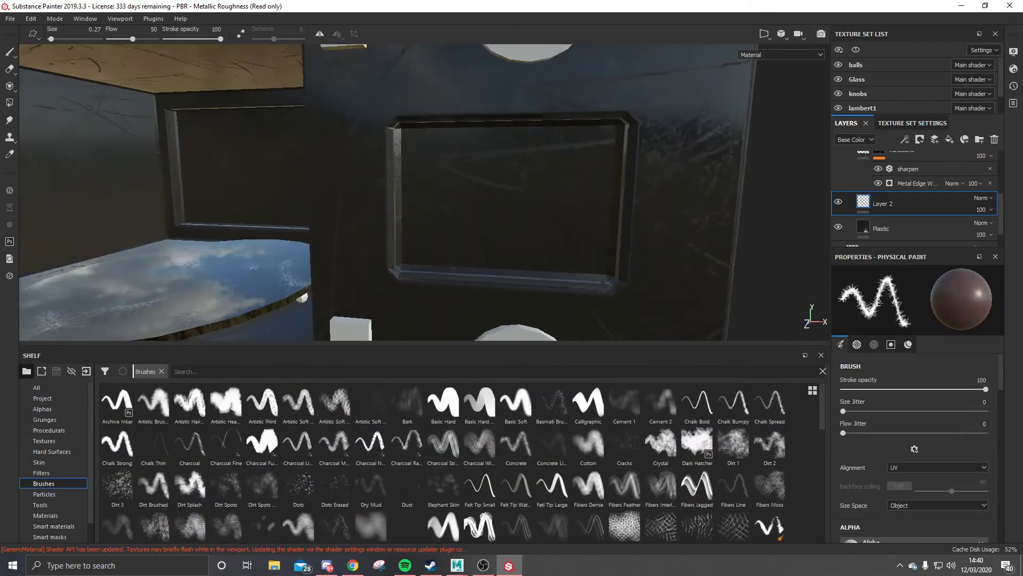
Step: Try the Barcode alpha on the front panel, undo the stroke, and look through other alphas and brushes for a detail
{"action": "left_click", "coordinate": [42, 408]}
{"action": "left_click", "coordinate": [335, 442]}
{"action": "left_click_drag", "start_coordinate": [473, 221], "coordinate": [741, 213]}
{"action": "key", "text": "ctrl+z"}
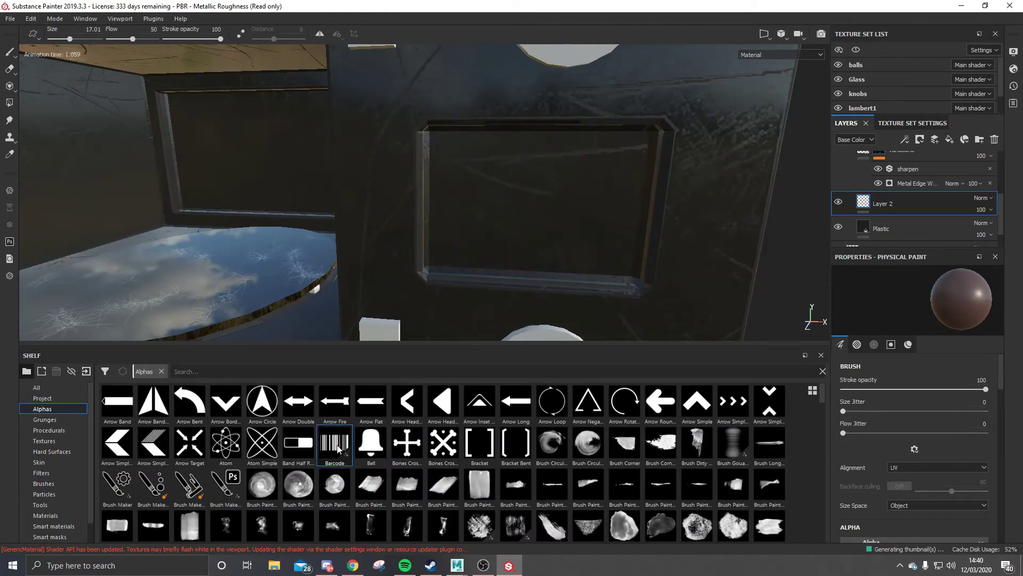
{"action": "scroll", "coordinate": [366, 430], "scroll_direction": "down", "scroll_amount": 5}
{"action": "left_click", "coordinate": [366, 430]}
{"action": "scroll", "coordinate": [366, 430], "scroll_direction": "down", "scroll_amount": 15}
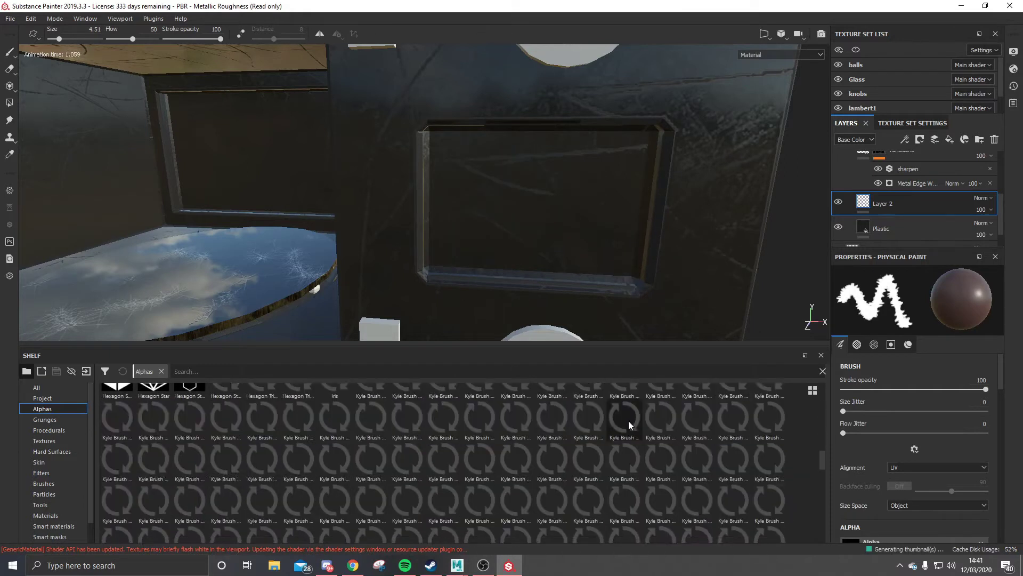
{"action": "left_click", "coordinate": [44, 483]}
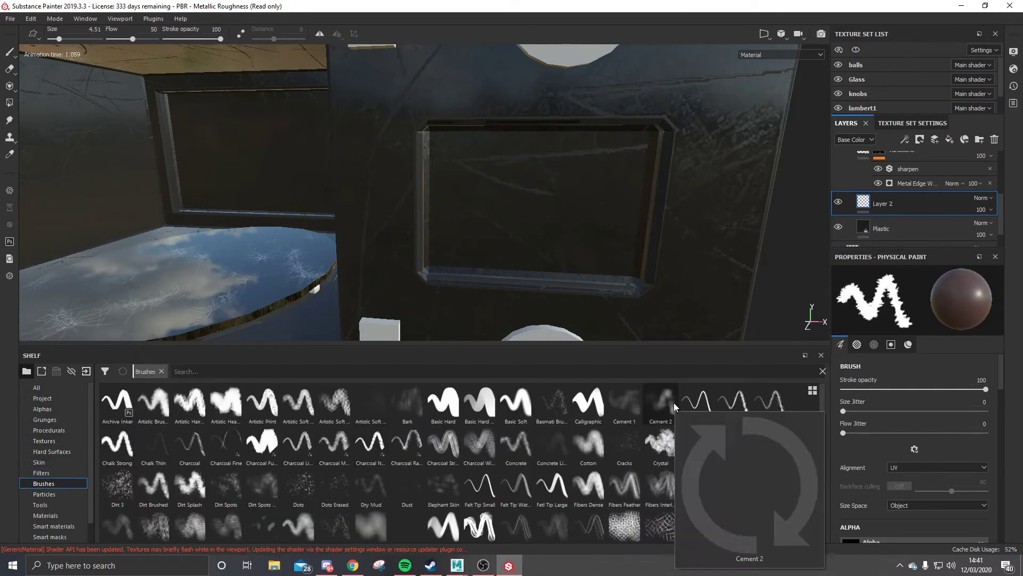
{"action": "left_click", "coordinate": [697, 404]}
Step: Paint screws on the corners of the microwave body using the Screw Bolt tool at size 1.53
{"action": "left_click", "coordinate": [53, 505]}
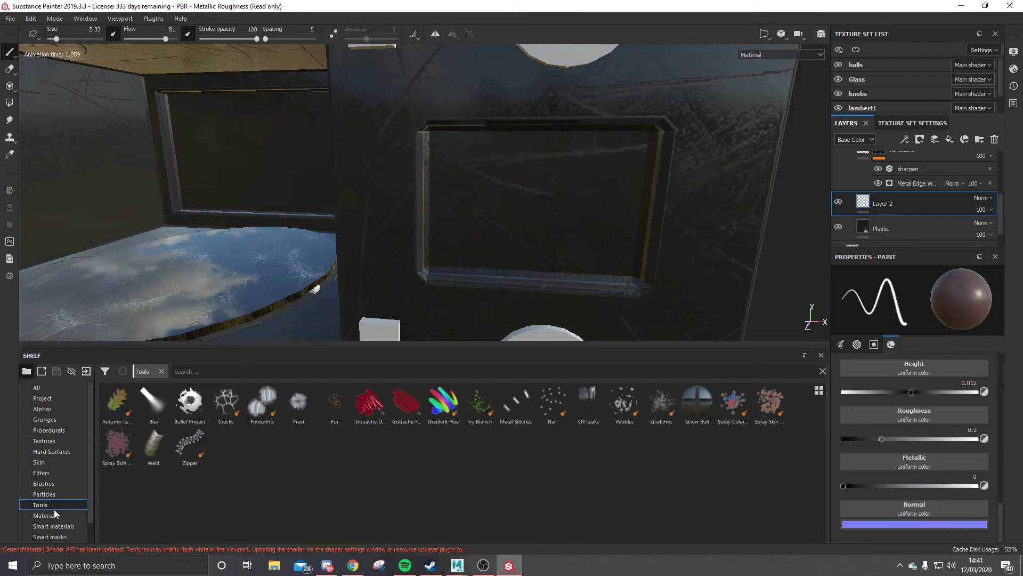
{"action": "left_click", "coordinate": [693, 403]}
{"action": "left_click_drag", "start_coordinate": [669, 267], "coordinate": [517, 200], "text": "alt"}
{"action": "left_click_drag", "start_coordinate": [606, 183], "coordinate": [599, 128], "text": "alt"}
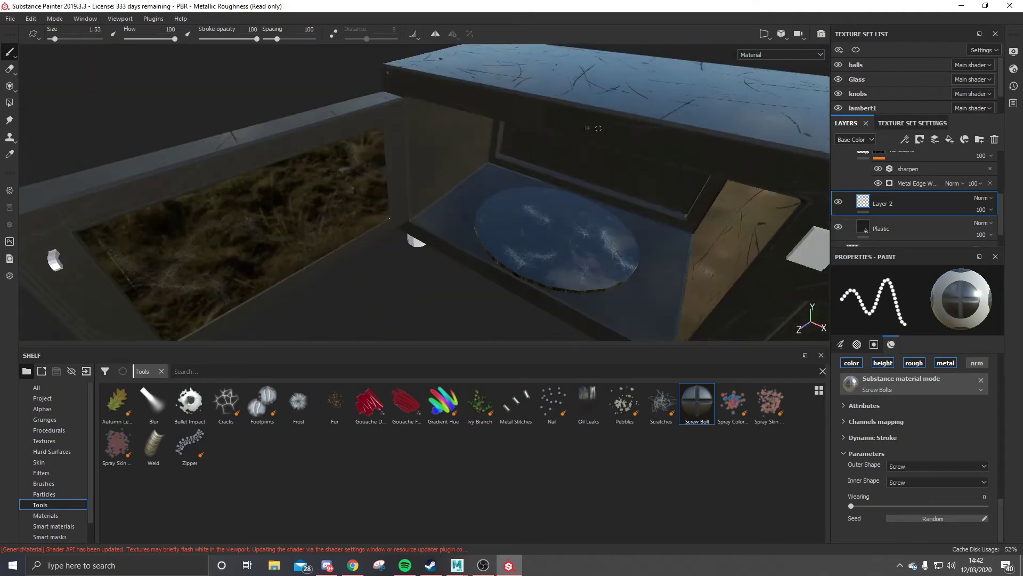
Step: Add screw bolts at size 1.53 to the corners of the open door and the microwave's interior panels
{"action": "left_click", "coordinate": [874, 106]}
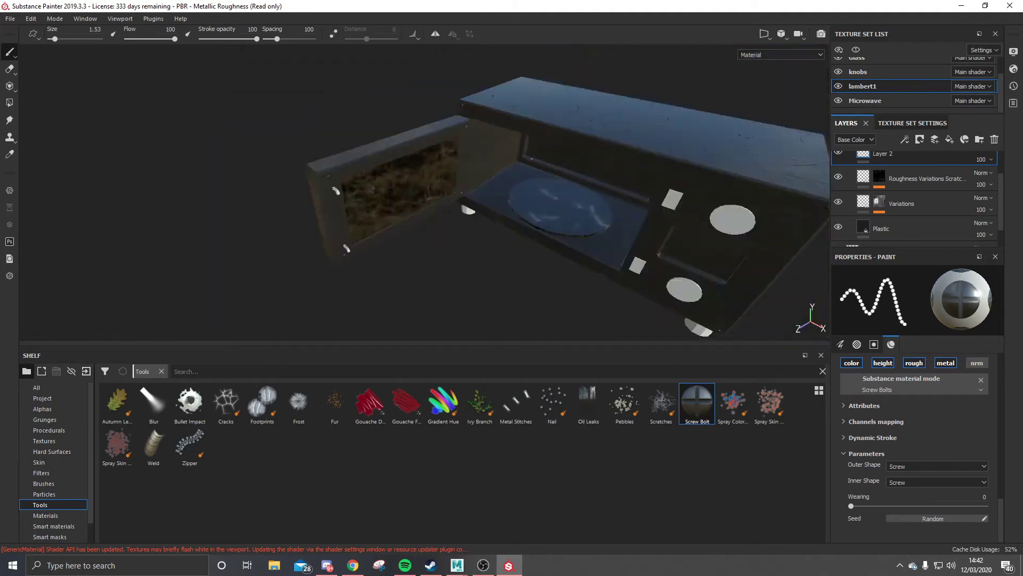
{"action": "left_click", "coordinate": [865, 100]}
{"action": "left_click_drag", "start_coordinate": [382, 123], "coordinate": [462, 138], "text": "alt"}
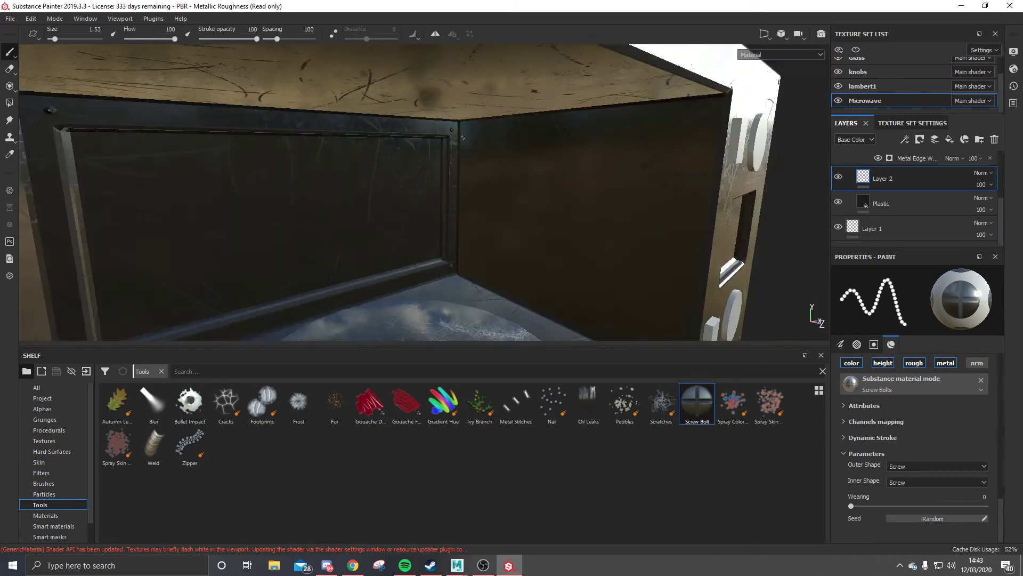
{"action": "left_click_drag", "start_coordinate": [711, 174], "coordinate": [301, 217], "text": "alt"}
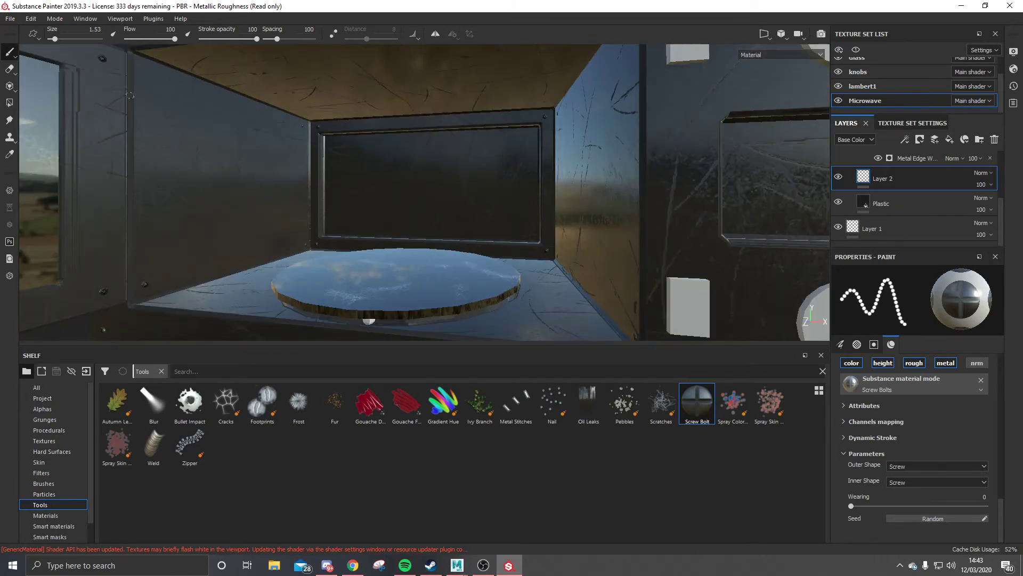
{"action": "left_click_drag", "start_coordinate": [143, 70], "coordinate": [527, 260], "text": "alt"}
Step: Paint a row of Metal Stitches at size 3 between the white front blocks and another between the door's latch hooks
{"action": "left_click", "coordinate": [516, 403]}
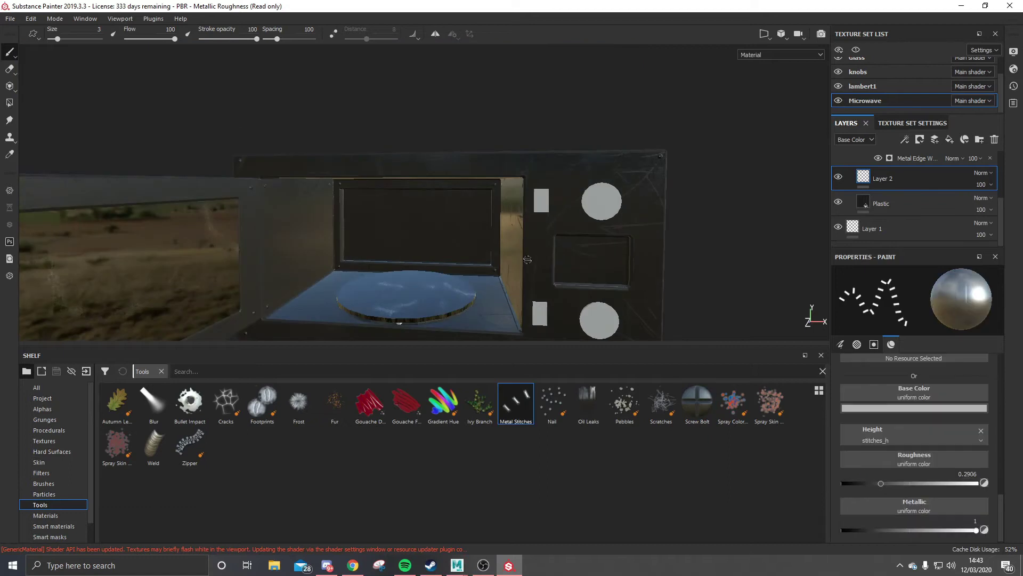
{"action": "scroll", "coordinate": [544, 153], "scroll_direction": "up", "scroll_amount": 5}
{"action": "scroll", "coordinate": [694, 209], "scroll_direction": "down", "scroll_amount": 5}
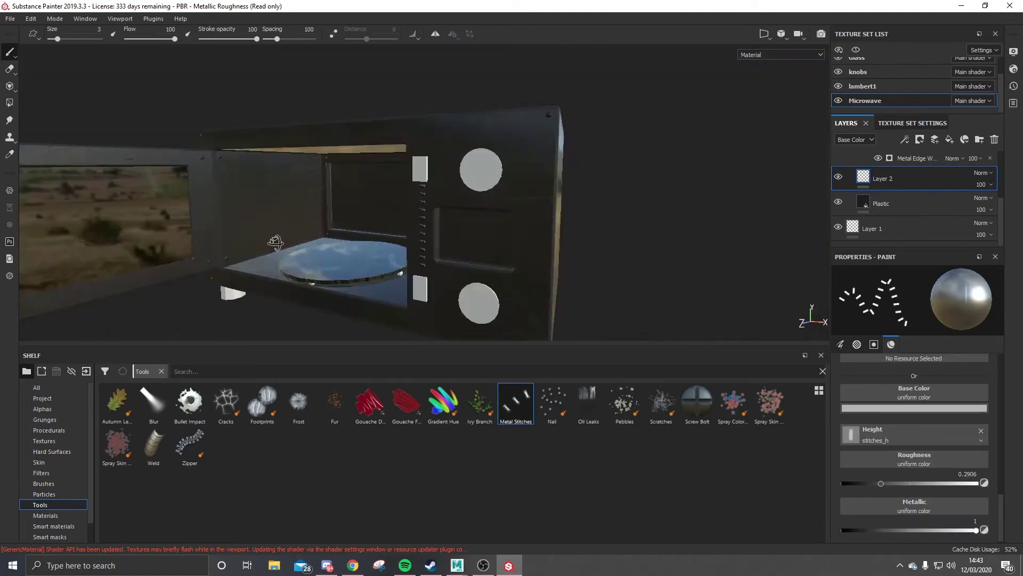
{"action": "left_click_drag", "start_coordinate": [694, 208], "coordinate": [343, 109], "text": "alt"}
{"action": "right_click", "coordinate": [409, 182], "text": "ctrl+alt"}
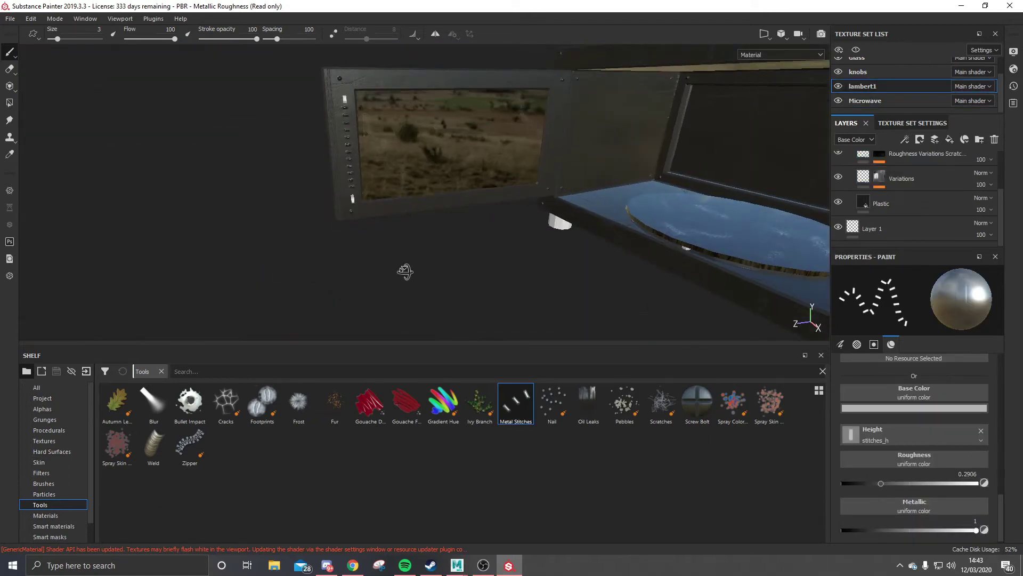
{"action": "key", "text": "f"}
Step: Create a paint layer at the top of the Plastic Glossy Scuffed group and try the Frost, Nail and Fur tools
{"action": "left_click", "coordinate": [298, 401]}
{"action": "right_click", "coordinate": [670, 226], "text": "ctrl+alt"}
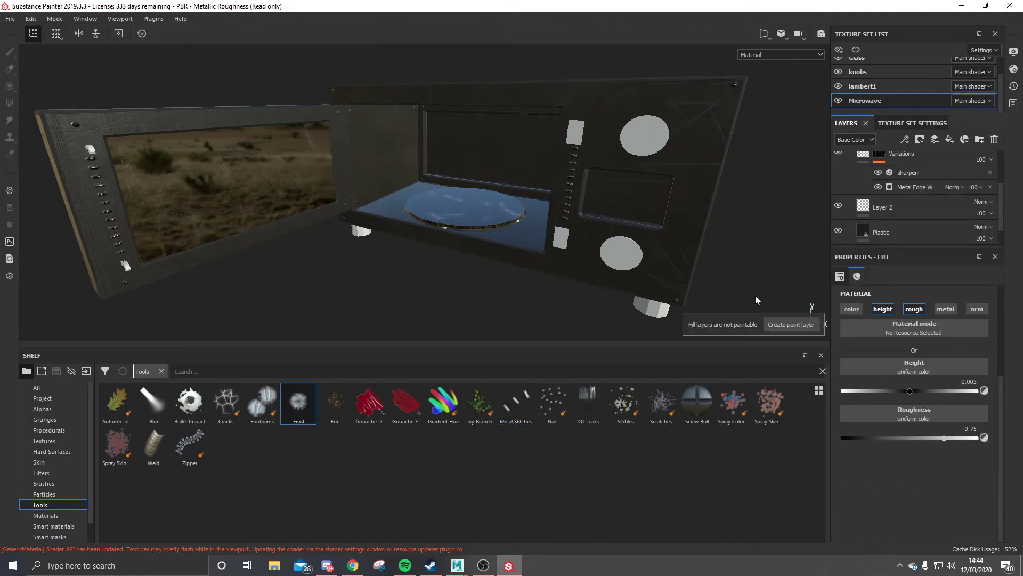
{"action": "left_click", "coordinate": [789, 322]}
{"action": "left_click", "coordinate": [549, 406]}
{"action": "left_click", "coordinate": [334, 402]}
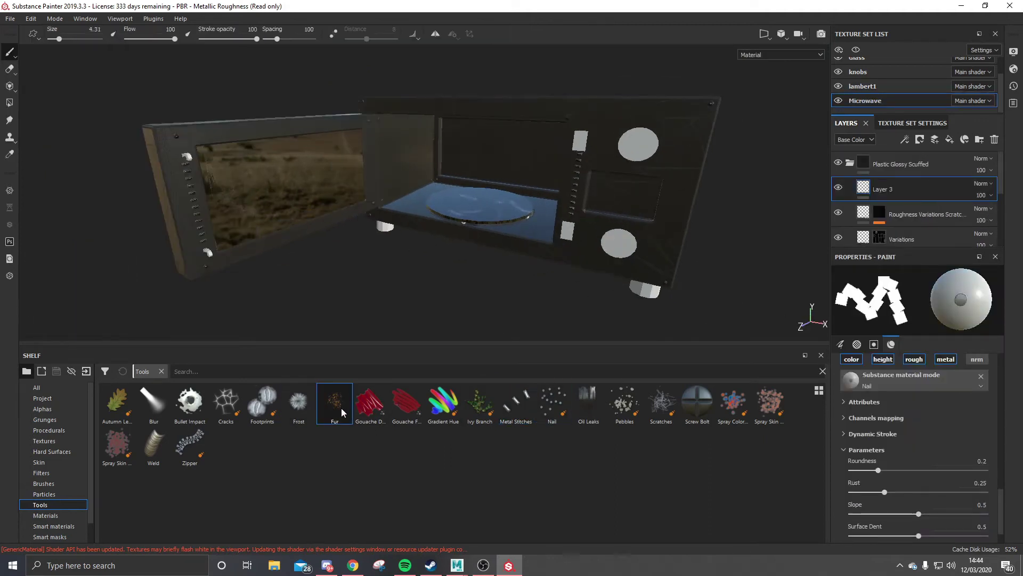
Step: Paint a weld seam around the edges of the front's rectangular recess using the Weld tool at size 1.39
{"action": "left_click", "coordinate": [154, 445]}
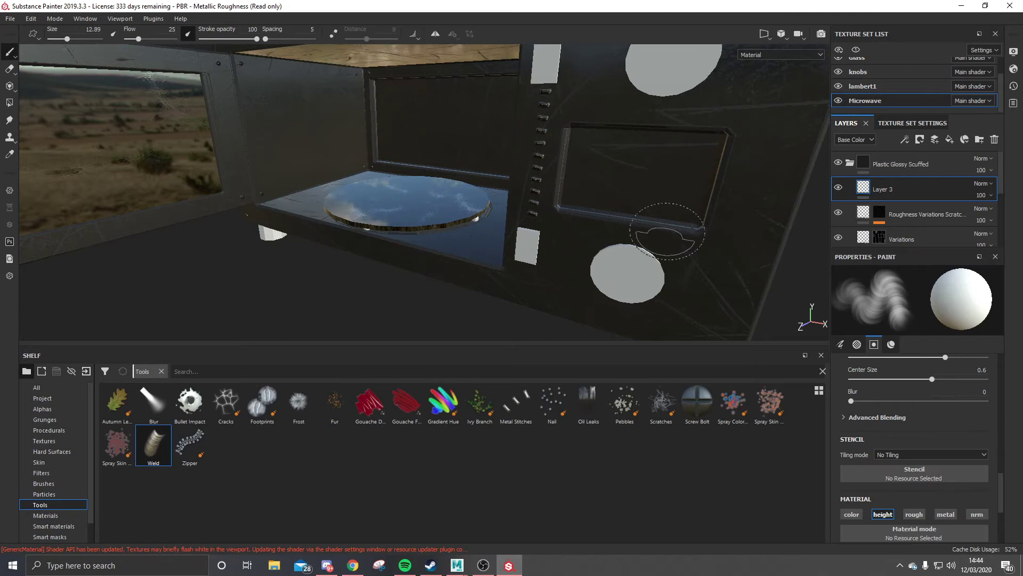
{"action": "left_click_drag", "start_coordinate": [557, 214], "coordinate": [697, 164], "text": "alt"}
{"action": "right_click", "coordinate": [170, 204], "text": "ctrl+alt"}
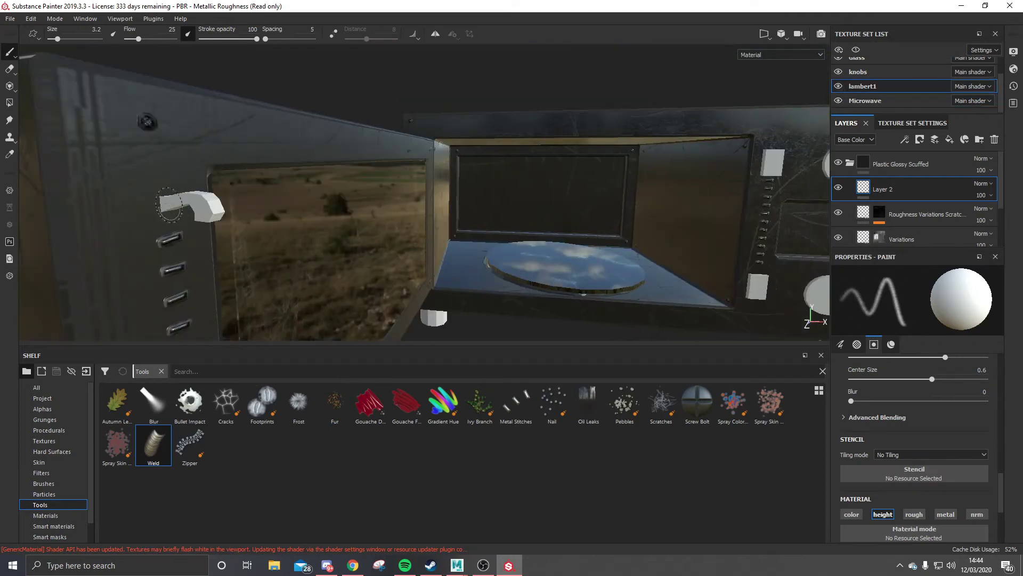
{"action": "left_click_drag", "start_coordinate": [426, 191], "coordinate": [506, 203], "text": "alt"}
{"action": "right_click", "coordinate": [480, 213], "text": "ctrl+alt"}
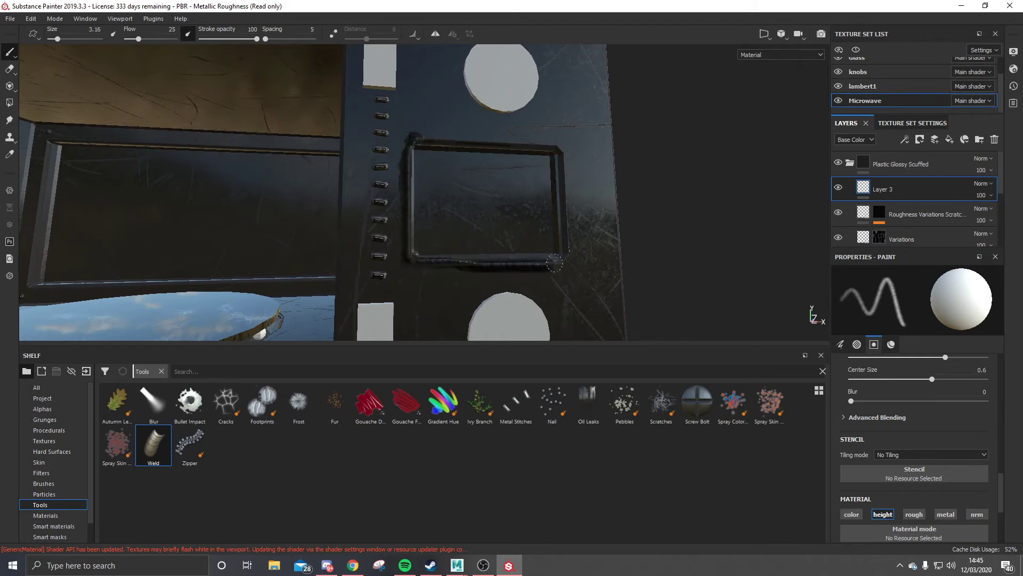
{"action": "scroll", "coordinate": [554, 262], "scroll_direction": "down", "scroll_amount": 5}
{"action": "left_click_drag", "start_coordinate": [555, 262], "coordinate": [571, 95], "text": "alt"}
{"action": "scroll", "coordinate": [643, 239], "scroll_direction": "up", "scroll_amount": 5}
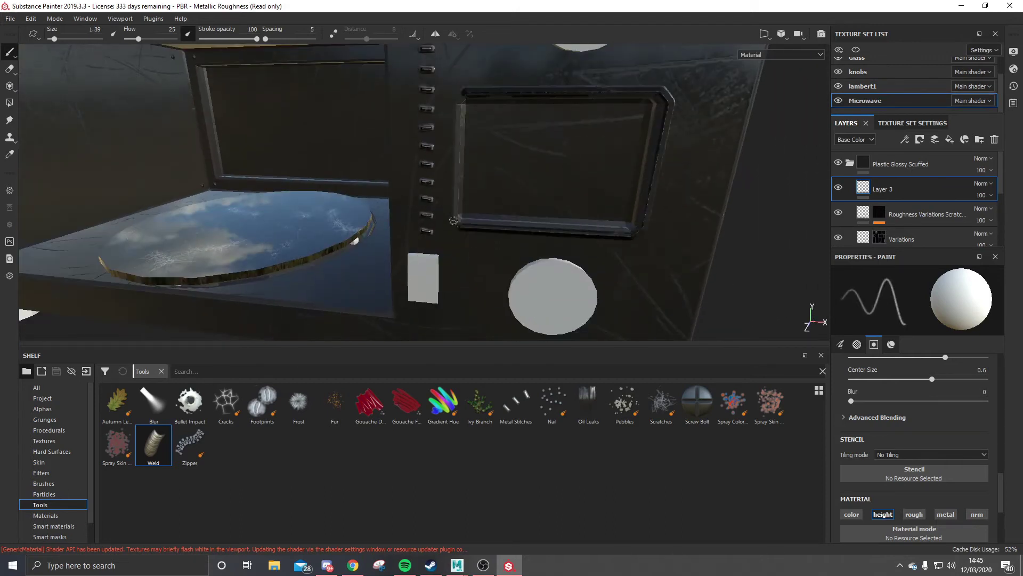
{"action": "left_click_drag", "start_coordinate": [579, 193], "coordinate": [522, 224], "text": "alt"}
Step: Rename the layer holding the weld seam as welding
{"action": "left_click", "coordinate": [44, 494]}
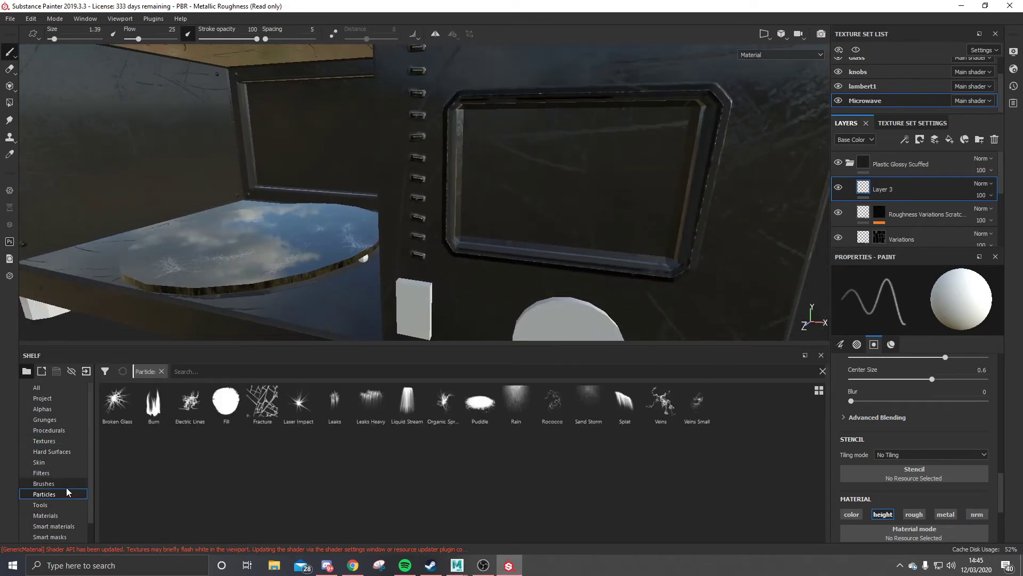
{"action": "double_click", "coordinate": [906, 189]}
{"action": "type", "text": "welding"}
{"action": "key", "text": "Return"}
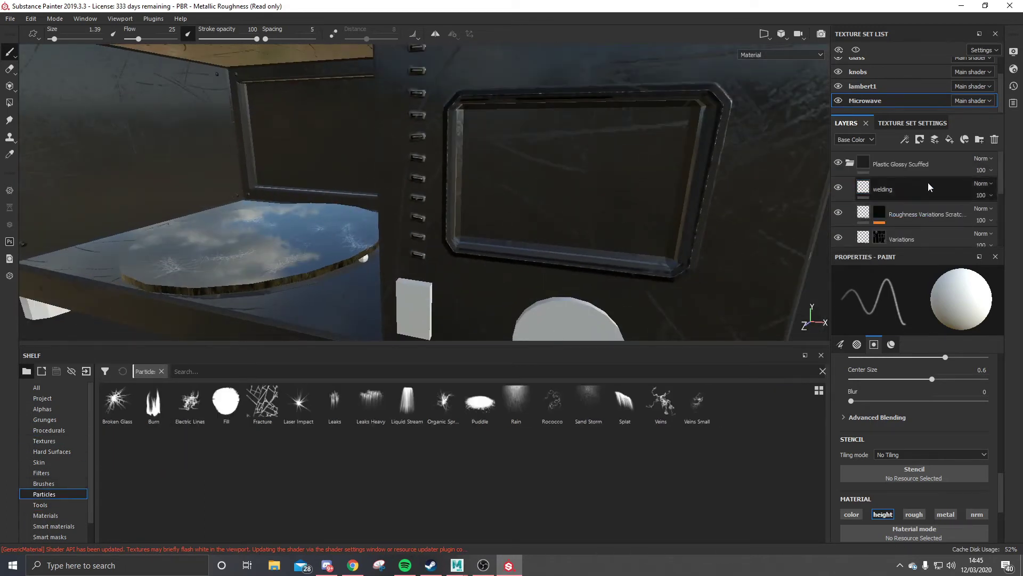
Step: Apply a dark, speckled smart material to the round knobs on the control panel
{"action": "left_click_drag", "start_coordinate": [541, 305], "coordinate": [608, 157], "text": "alt"}
{"action": "left_click", "coordinate": [53, 526]}
{"action": "scroll", "coordinate": [560, 489], "scroll_direction": "down", "scroll_amount": 5}
{"action": "left_click_drag", "start_coordinate": [195, 488], "coordinate": [537, 140]}
{"action": "left_click_drag", "start_coordinate": [537, 140], "coordinate": [536, 212], "text": "alt"}
{"action": "mouse_move", "coordinate": [548, 255]}
{"action": "left_mouse_down", "text": "alt"}
{"action": "mouse_move", "coordinate": [527, 159]}
{"action": "mouse_move", "coordinate": [510, 180]}
{"action": "left_mouse_up", "text": "alt"}
{"action": "key", "text": "1"}
{"action": "left_click_drag", "start_coordinate": [785, 306], "coordinate": [746, 240], "text": "alt"}
Step: Rename the new top paint layer in the Microwave texture set as lettering
{"action": "left_click", "coordinate": [865, 101]}
{"action": "double_click", "coordinate": [922, 198]}
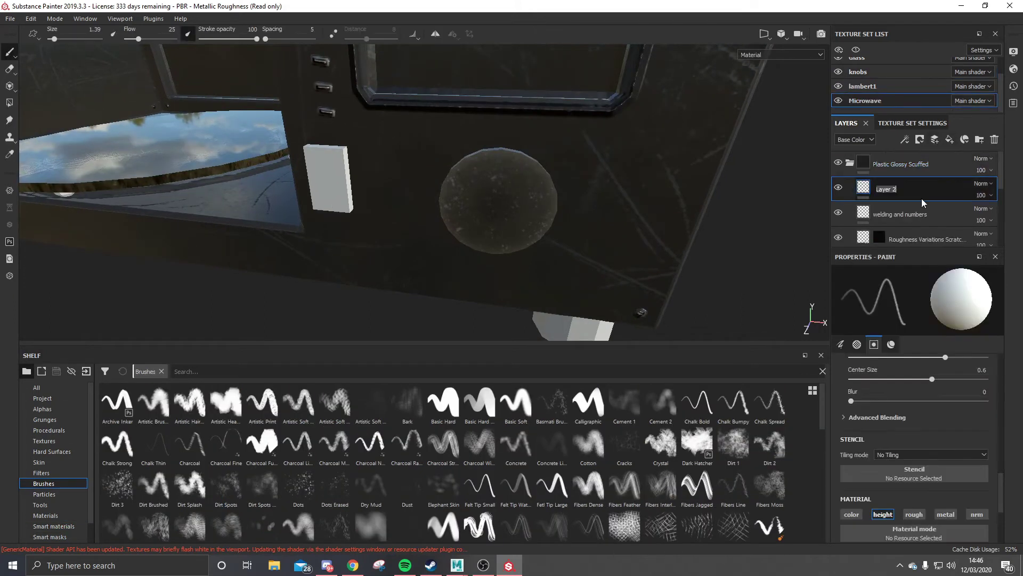
{"action": "type", "text": "lettering"}
{"action": "key", "text": "Return"}
Step: Look through the alphas for text suitable for the control panel lettering
{"action": "left_click", "coordinate": [63, 442]}
{"action": "left_click", "coordinate": [42, 409]}
{"action": "scroll", "coordinate": [425, 472], "scroll_direction": "down", "scroll_amount": 10}
{"action": "scroll", "coordinate": [424, 472], "scroll_direction": "up", "scroll_amount": 10}
{"action": "scroll", "coordinate": [295, 448], "scroll_direction": "down", "scroll_amount": 15}
{"action": "scroll", "coordinate": [295, 447], "scroll_direction": "down", "scroll_amount": 2}
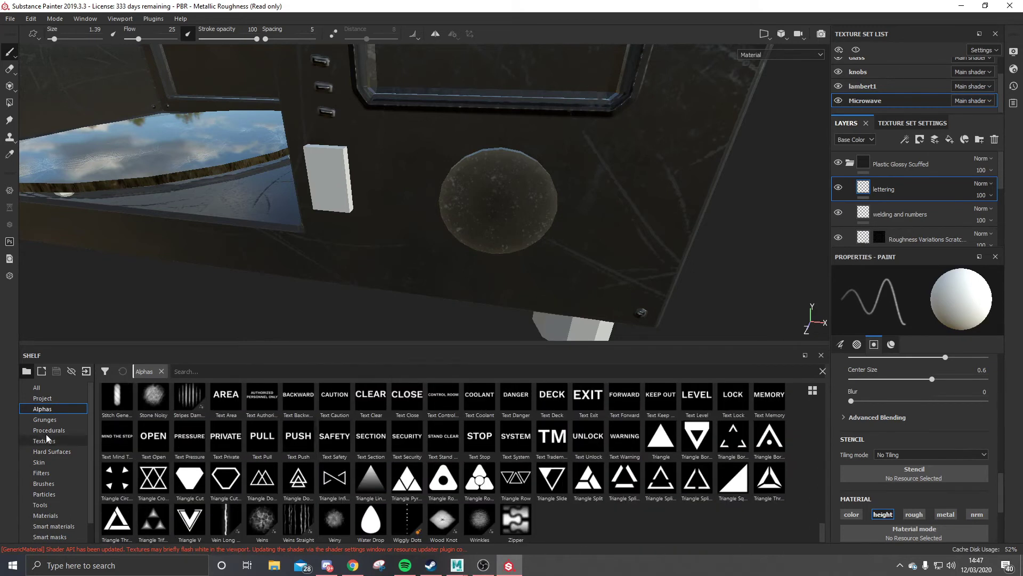
{"action": "left_click", "coordinate": [43, 483]}
Step: Save the project as microwave
{"action": "key", "text": "ctrl+s"}
{"action": "type", "text": "microwave"}
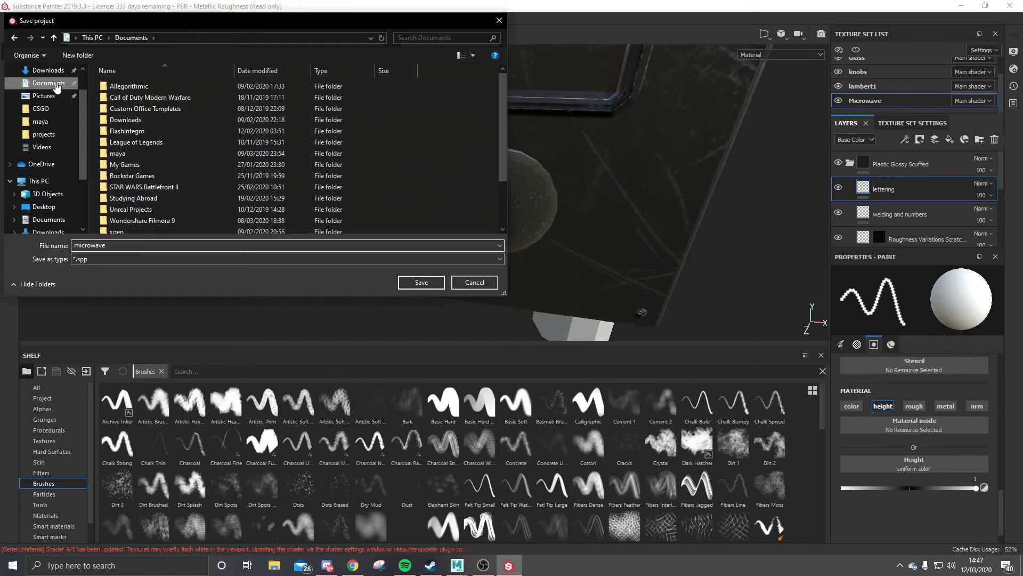
{"action": "key", "text": "Return"}
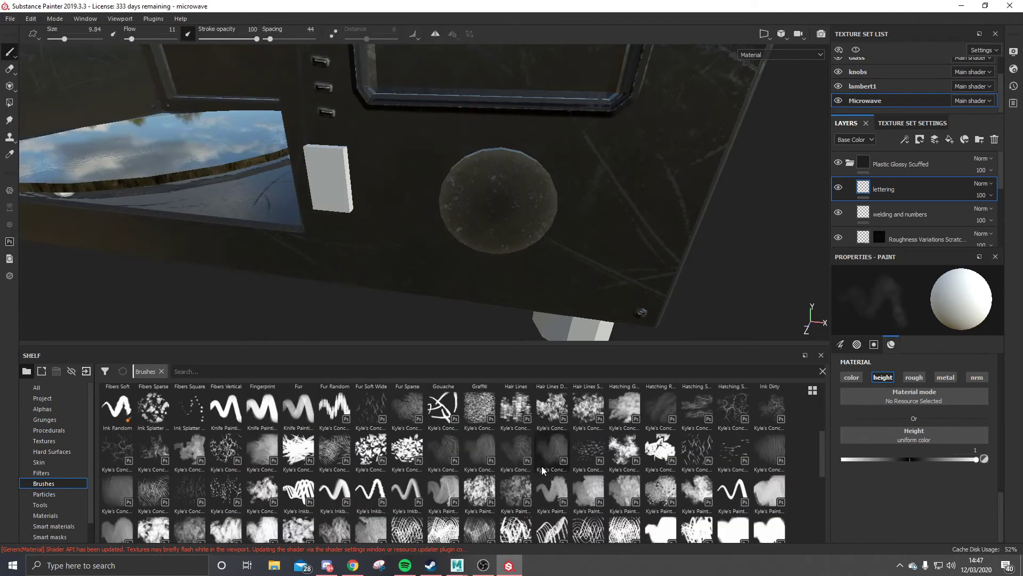
Step: Find the text alphas and load Font Courier Prime into the brush
{"action": "left_click", "coordinate": [59, 411]}
{"action": "scroll", "coordinate": [341, 443], "scroll_direction": "up", "scroll_amount": 5}
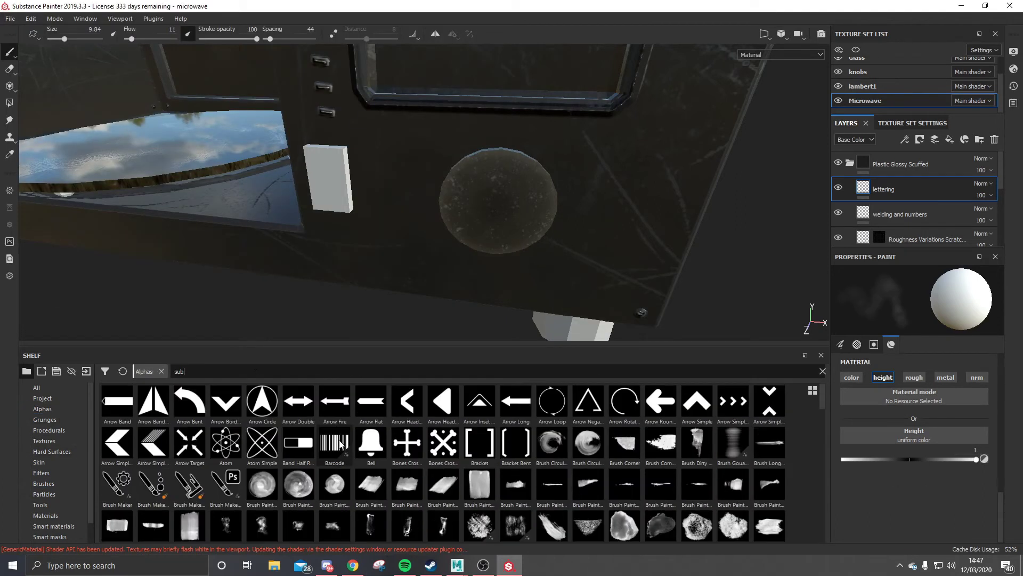
{"action": "left_click", "coordinate": [823, 371]}
{"action": "scroll", "coordinate": [284, 449], "scroll_direction": "down", "scroll_amount": 15}
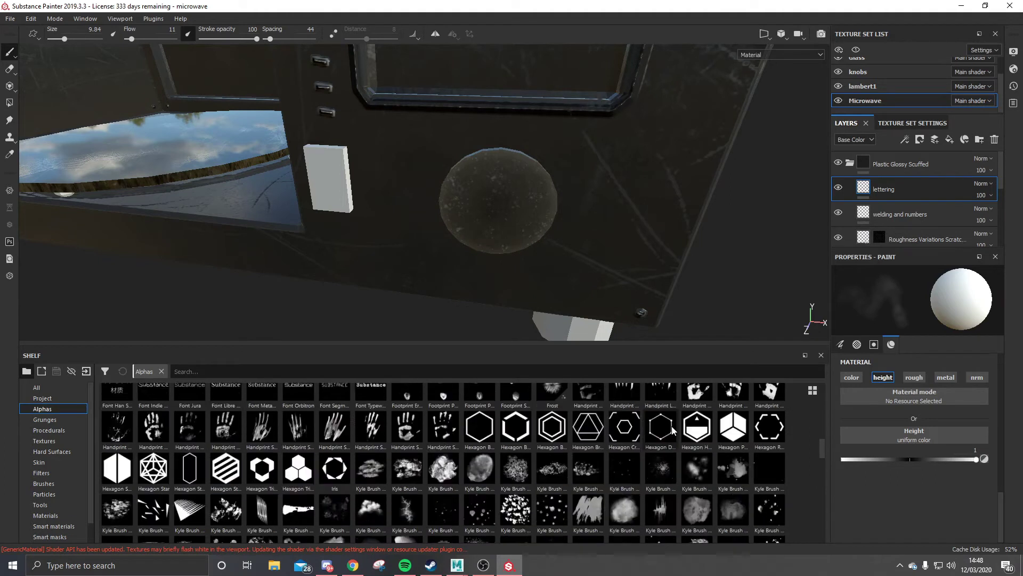
{"action": "scroll", "coordinate": [285, 449], "scroll_direction": "up", "scroll_amount": 3}
{"action": "left_click", "coordinate": [732, 508]}
Step: Set the alpha's text to Time and try stamping it above the lower round knob
{"action": "left_click_drag", "start_coordinate": [586, 192], "coordinate": [506, 205], "text": "alt"}
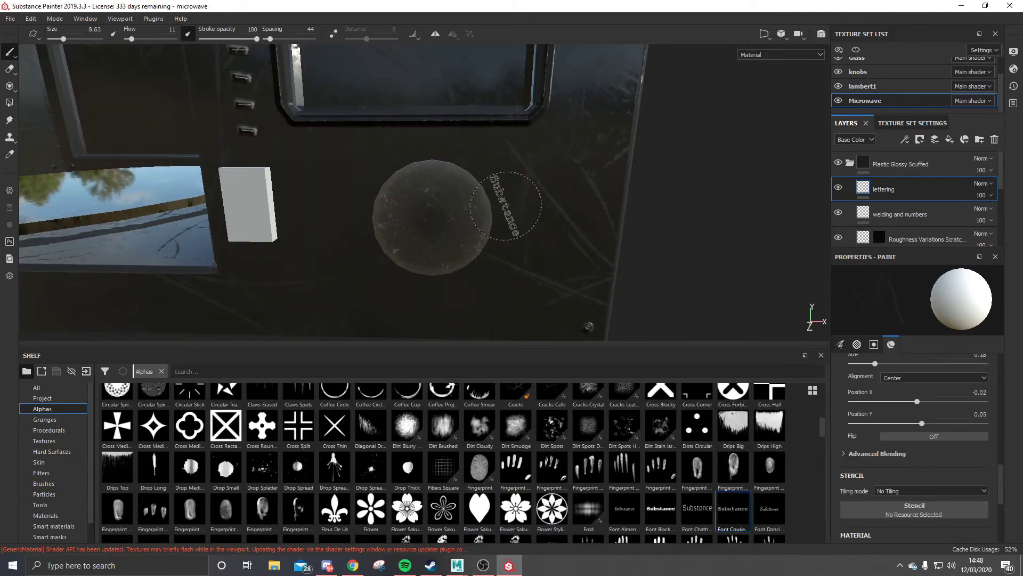
{"action": "right_click_drag", "start_coordinate": [401, 213], "coordinate": [421, 214], "text": "ctrl"}
{"action": "left_click_drag", "start_coordinate": [421, 213], "coordinate": [385, 203], "text": "alt"}
{"action": "scroll", "coordinate": [919, 395], "scroll_direction": "up", "scroll_amount": 3}
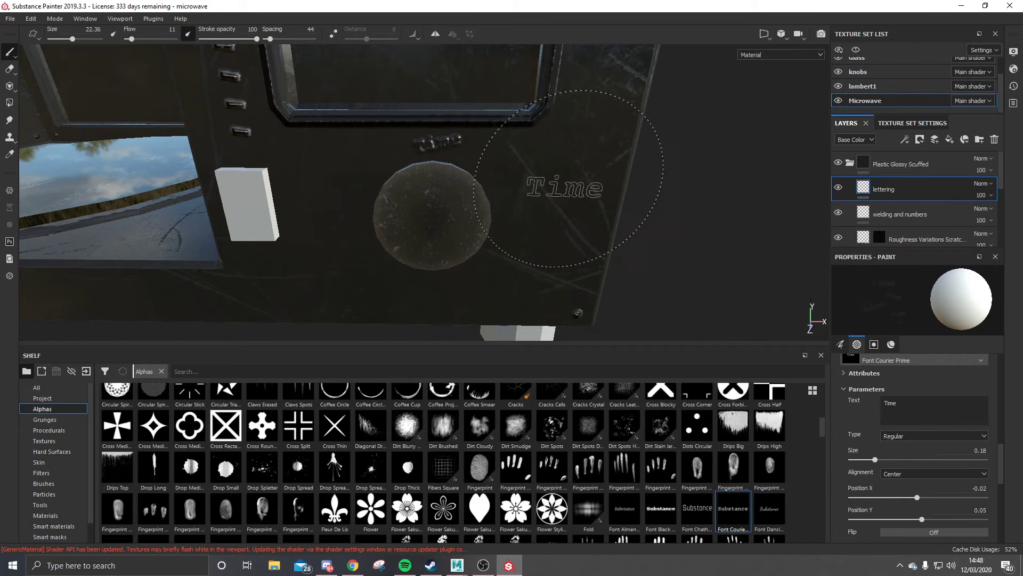
{"action": "right_click_drag", "start_coordinate": [425, 144], "coordinate": [480, 144], "text": "ctrl"}
Step: Enable the brush's color channel with a near-white base color and height 0, and set Font Black Ops One's text to Time
{"action": "left_click", "coordinate": [874, 344]}
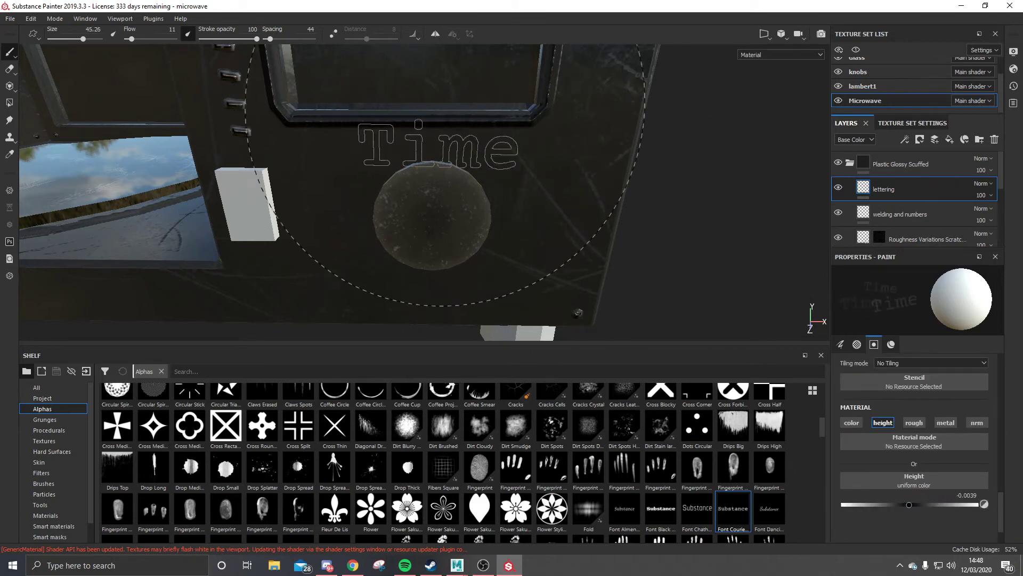
{"action": "left_click", "coordinate": [852, 422]}
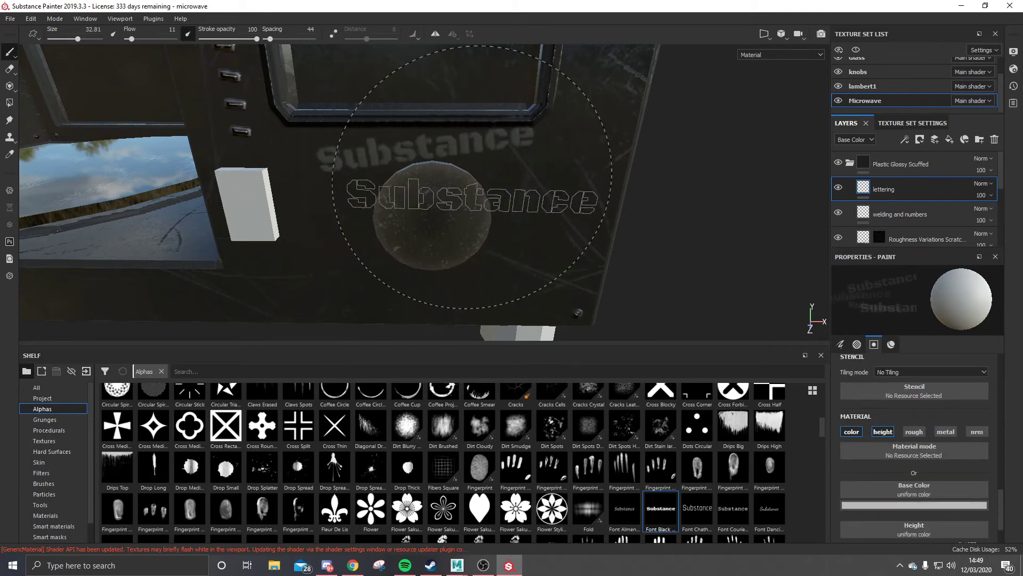
{"action": "left_click", "coordinate": [914, 505]}
{"action": "left_click", "coordinate": [852, 330]}
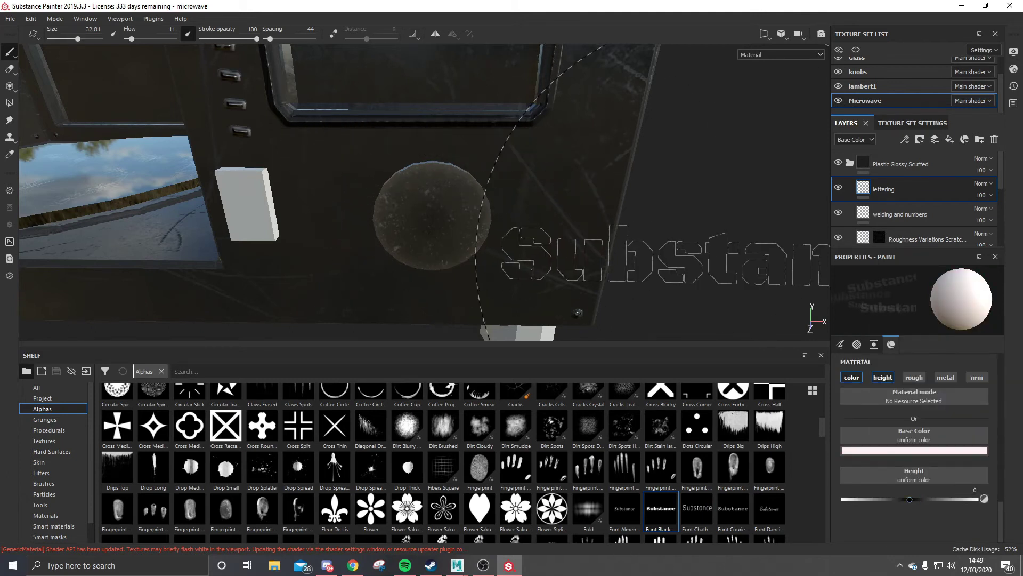
{"action": "left_click", "coordinate": [857, 344]}
{"action": "left_click_drag", "start_coordinate": [714, 197], "coordinate": [469, 272], "text": "alt"}
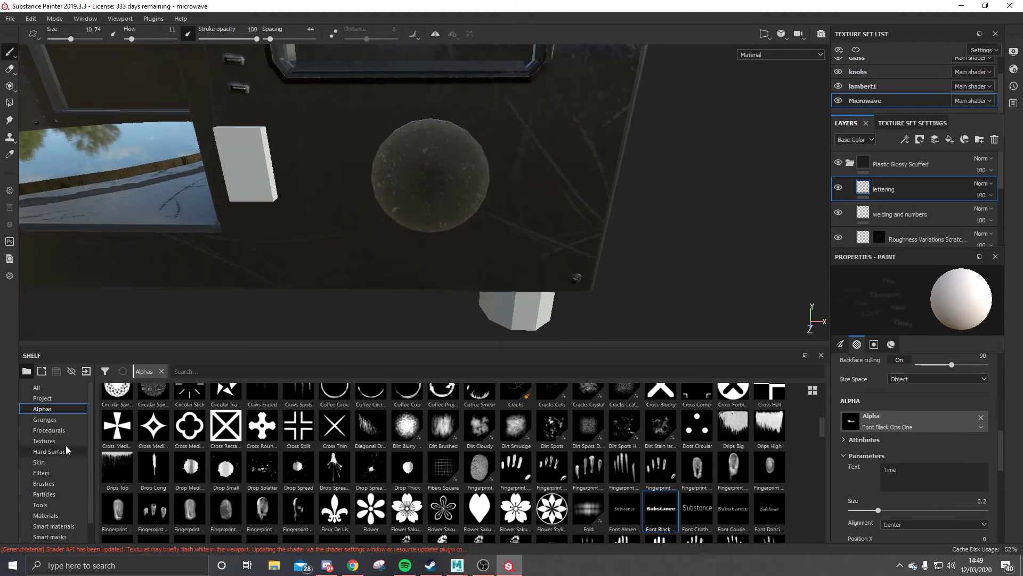
Step: Undo the trial chalk strokes and the lettering layer, and paint a Chalk Thin half-circle around the lower knob on the welding and numbers layer
{"action": "left_click", "coordinate": [43, 484]}
{"action": "left_click", "coordinate": [154, 445]}
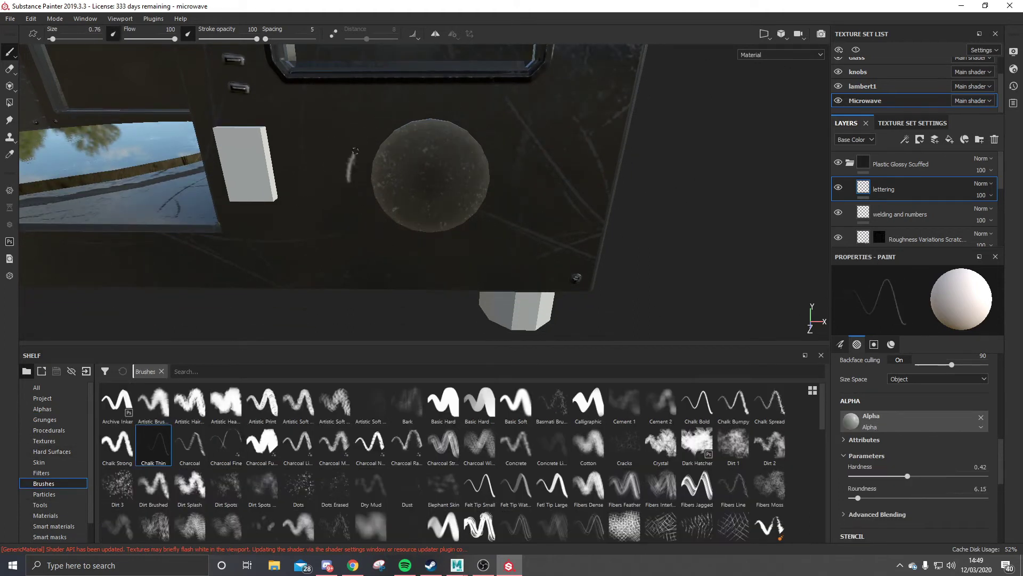
{"action": "key", "text": "ctrl+z"}
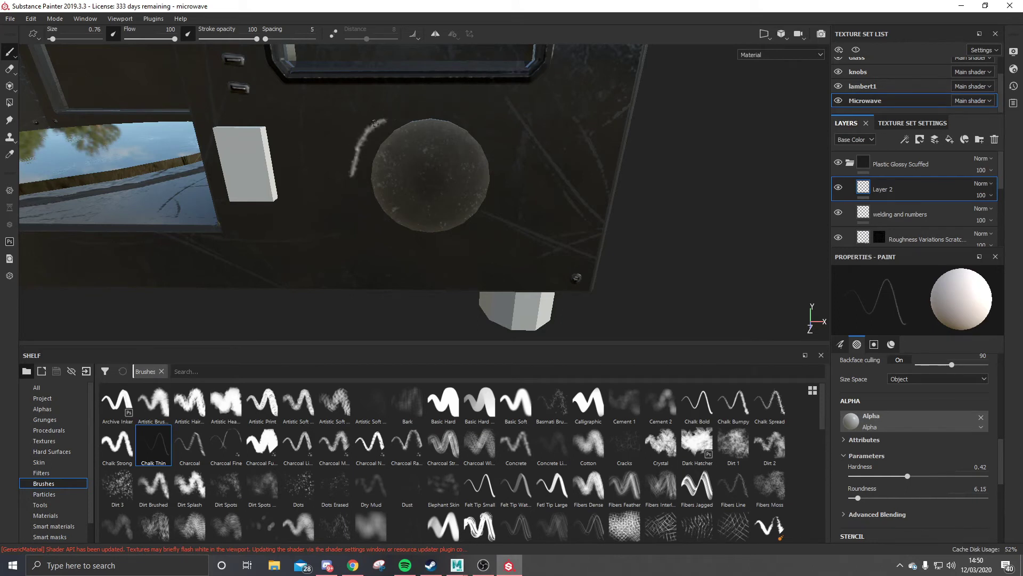
{"action": "key", "text": "ctrl+z"}
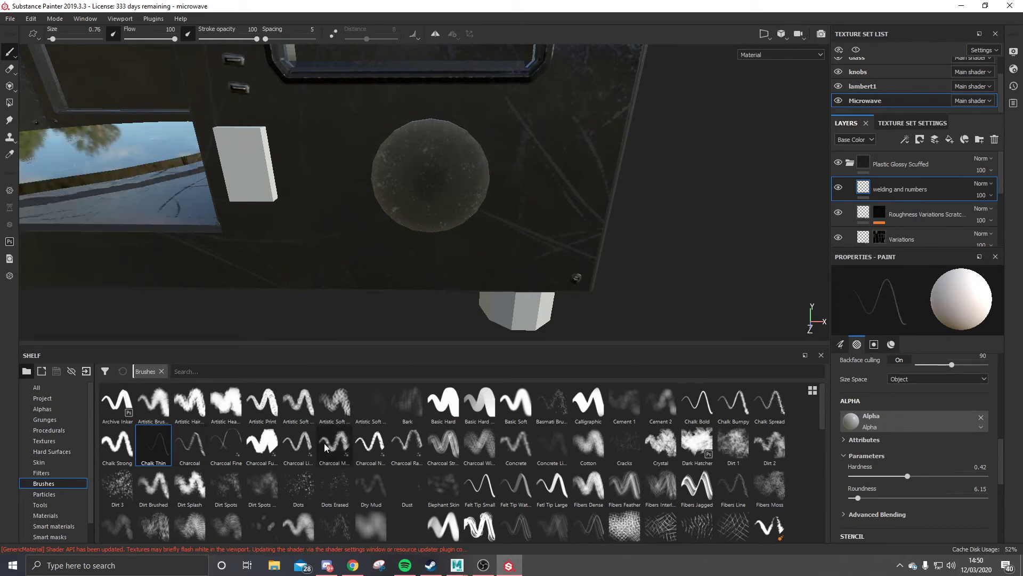
{"action": "left_click", "coordinate": [465, 486]}
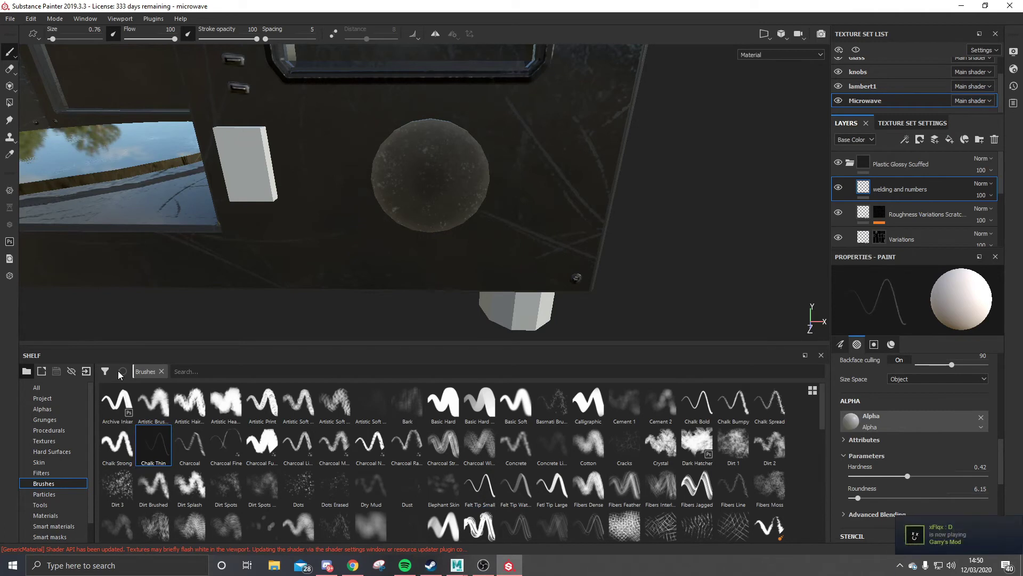
{"action": "mouse_move", "coordinate": [374, 119]}
{"action": "left_mouse_down"}
{"action": "mouse_move", "coordinate": [455, 104]}
{"action": "mouse_move", "coordinate": [497, 130]}
{"action": "left_mouse_up"}
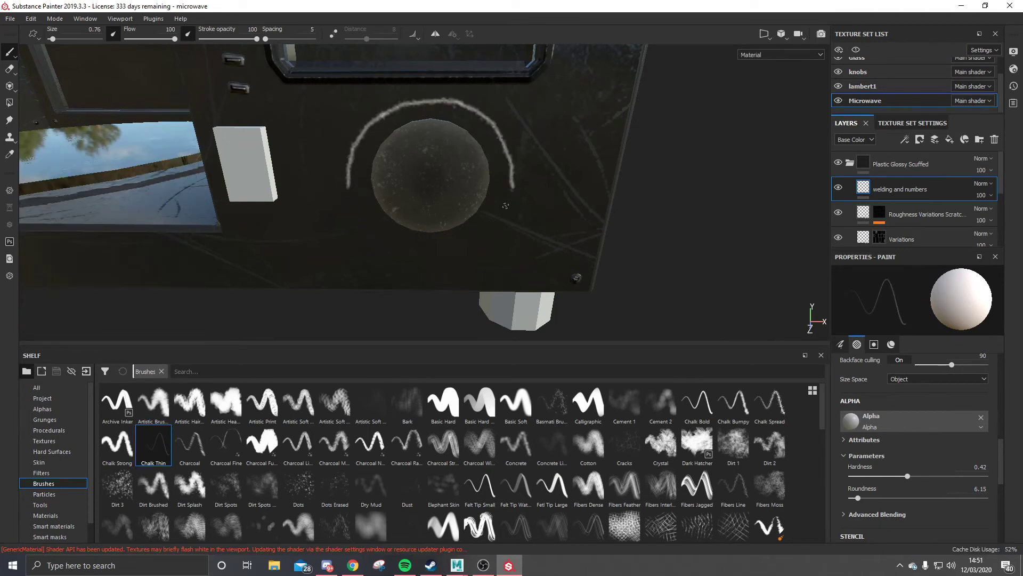
Step: Load the Chalk Bold brush and paint marks numbered 0, 5 and 10 at the ends and middle of the lower knob's arc
{"action": "left_click_drag", "start_coordinate": [505, 206], "coordinate": [373, 224], "text": "alt"}
{"action": "left_click", "coordinate": [225, 445]}
{"action": "left_click", "coordinate": [697, 405]}
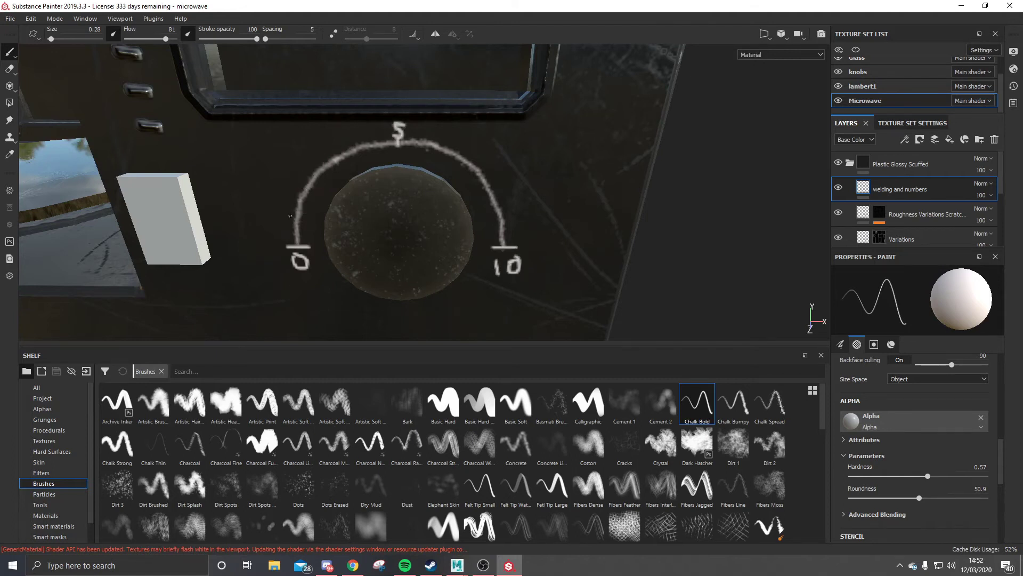
Step: Try intermediate tick marks and the numbers 1 to 4 along the lower knob's arc, and undo them
{"action": "left_click_drag", "start_coordinate": [496, 181], "coordinate": [332, 276], "text": "alt"}
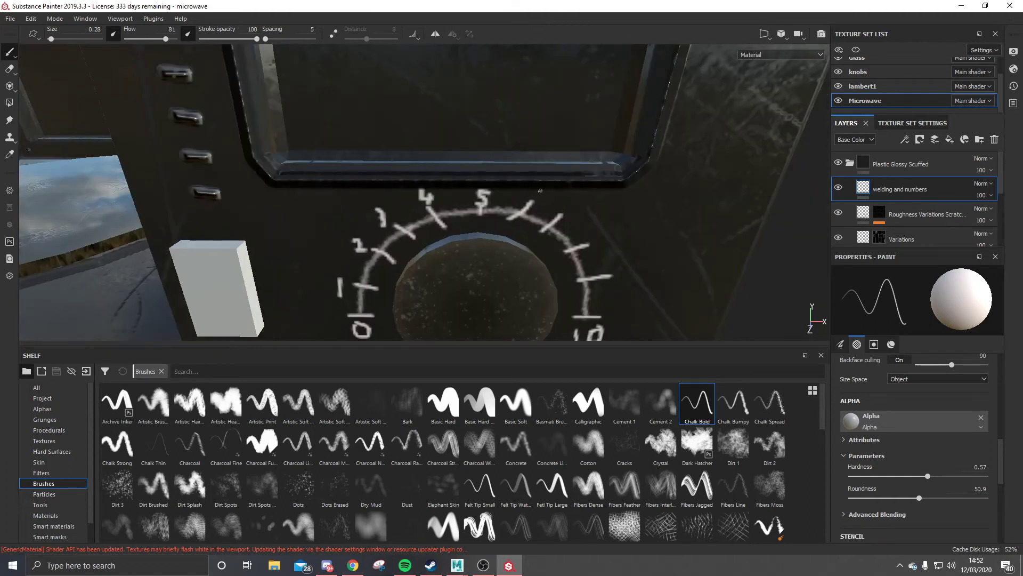
{"action": "left_click_drag", "start_coordinate": [625, 281], "coordinate": [464, 191], "text": "alt"}
{"action": "key", "text": "ctrl+z"}
{"action": "key", "text": "ctrl+z"}
{"action": "key", "text": "ctrl+z"}
{"action": "key", "text": "ctrl+z"}
Step: Paint inward tick marks along the lower knob's arc and hand-letter the missing numbers 1 to 4 and 6 to 9
{"action": "scroll", "coordinate": [605, 335], "scroll_direction": "up", "scroll_amount": 5}
{"action": "key", "text": "ctrl"}
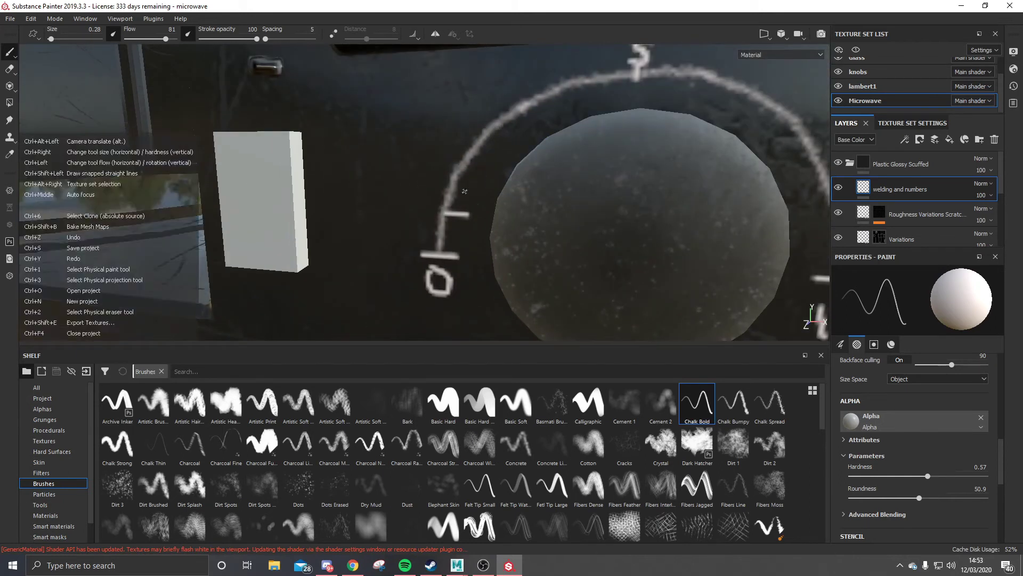
{"action": "right_click_drag", "start_coordinate": [464, 191], "coordinate": [492, 169], "text": "shift"}
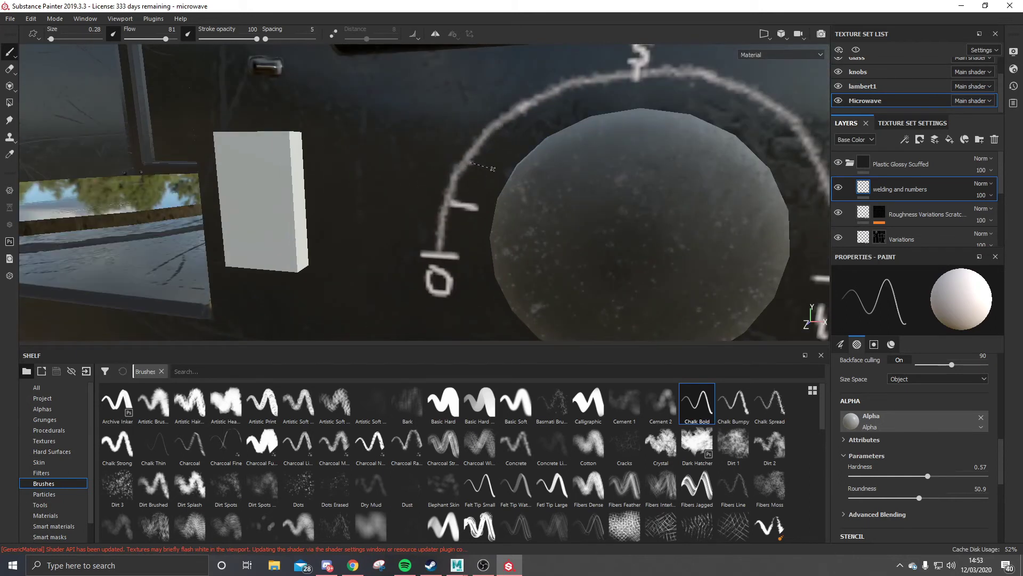
{"action": "key", "text": "ctrl+z"}
{"action": "left_click_drag", "start_coordinate": [574, 87], "coordinate": [634, 159], "text": "alt"}
{"action": "left_click_drag", "start_coordinate": [681, 236], "coordinate": [537, 155], "text": "alt"}
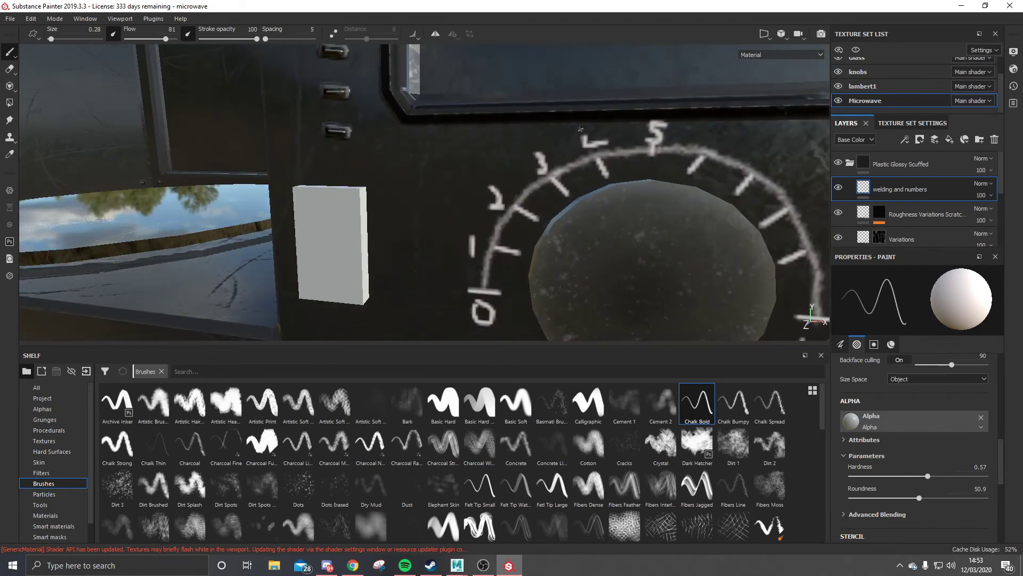
{"action": "left_click_drag", "start_coordinate": [761, 166], "coordinate": [701, 176], "text": "alt"}
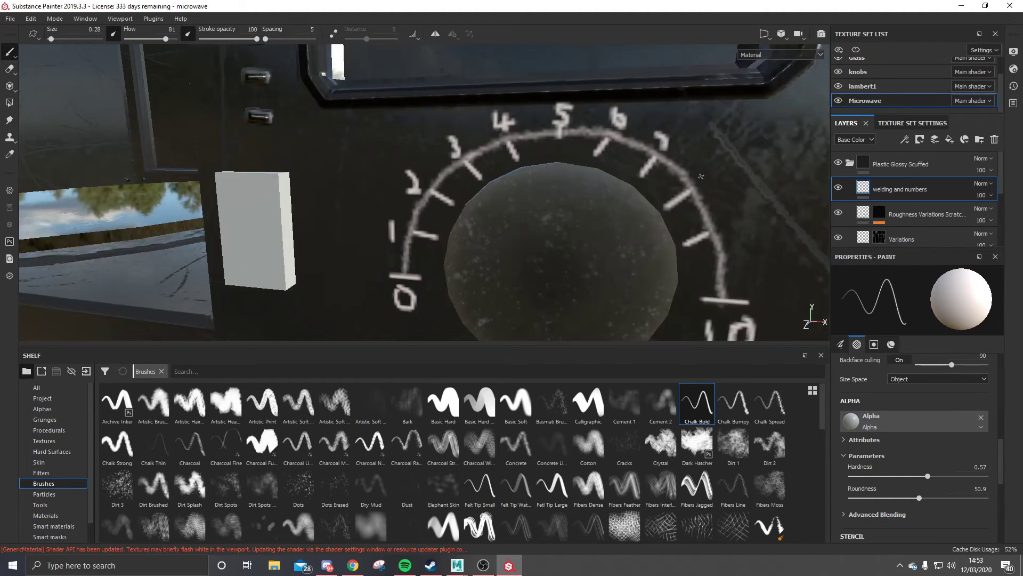
{"action": "scroll", "coordinate": [740, 239], "scroll_direction": "down", "scroll_amount": 5}
Step: Load the Font Indie Flower alpha, set its text to Time and stamp it below the lower knob
{"action": "left_click", "coordinate": [42, 409]}
{"action": "scroll", "coordinate": [443, 464], "scroll_direction": "down", "scroll_amount": 5}
{"action": "left_click", "coordinate": [153, 426]}
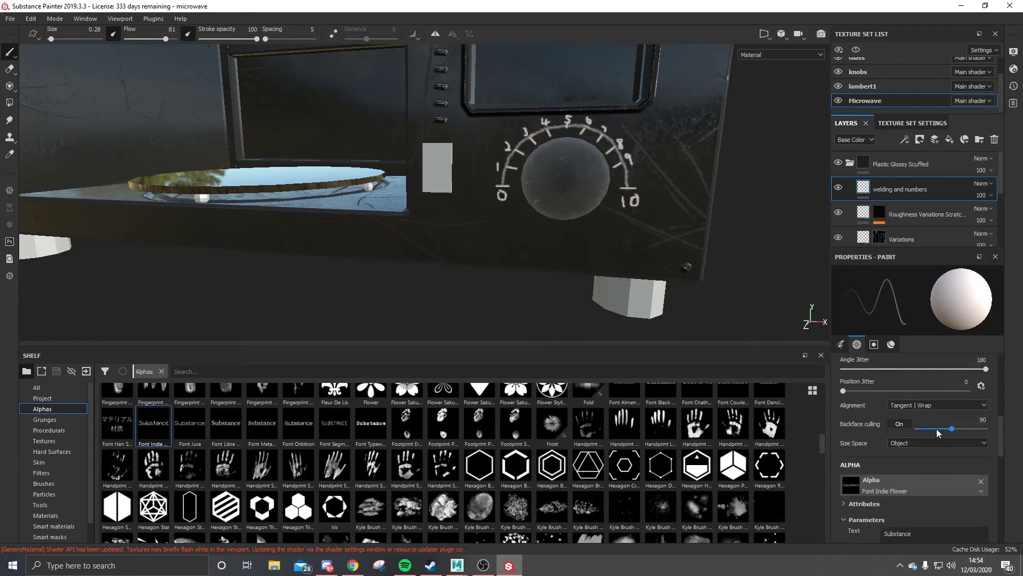
{"action": "left_click_drag", "start_coordinate": [563, 248], "coordinate": [567, 250], "text": "ctrl"}
Step: Set the alpha's text to setting and stamp it above the upper round knob at brush size 26.27
{"action": "left_click_drag", "start_coordinate": [650, 288], "coordinate": [532, 141], "text": "alt"}
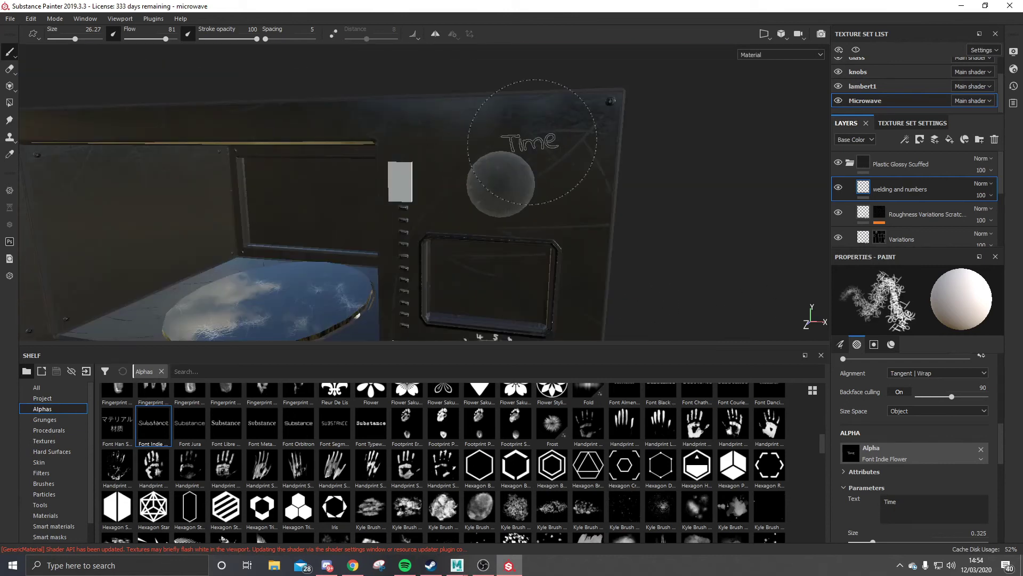
{"action": "type", "text": "ng"}
{"action": "left_click", "coordinate": [489, 98]}
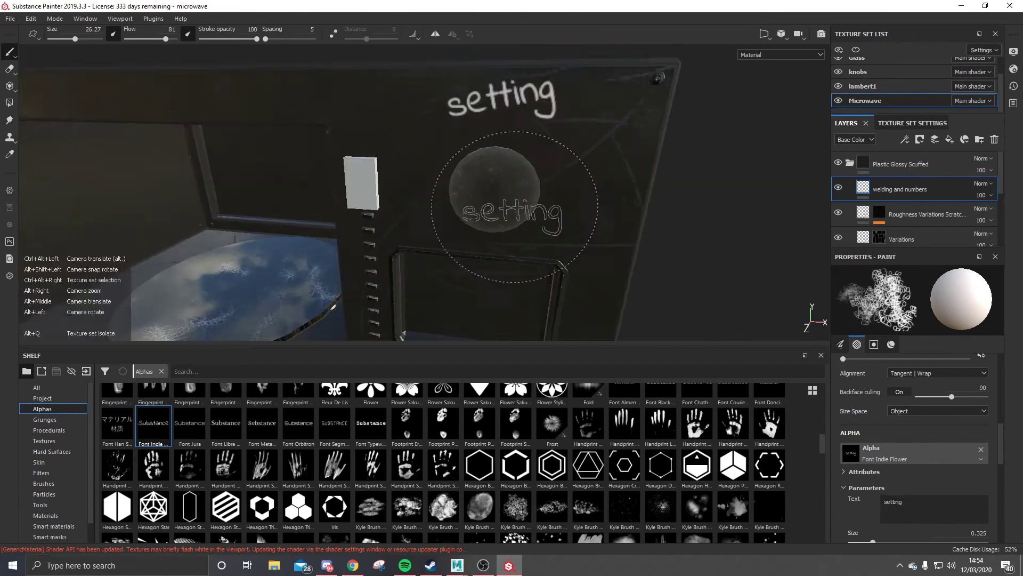
Step: Reload the Chalk Thin brush and preview the whole microwave in an Iray render before returning to painting
{"action": "left_click", "coordinate": [60, 486]}
{"action": "left_click", "coordinate": [153, 445]}
{"action": "key", "text": "f"}
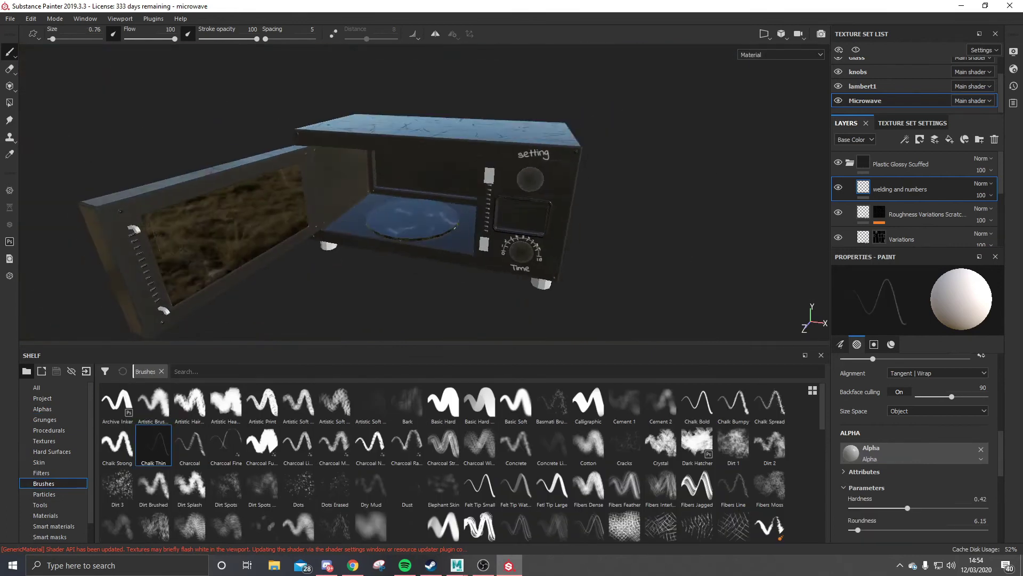
{"action": "left_click", "coordinate": [821, 34]}
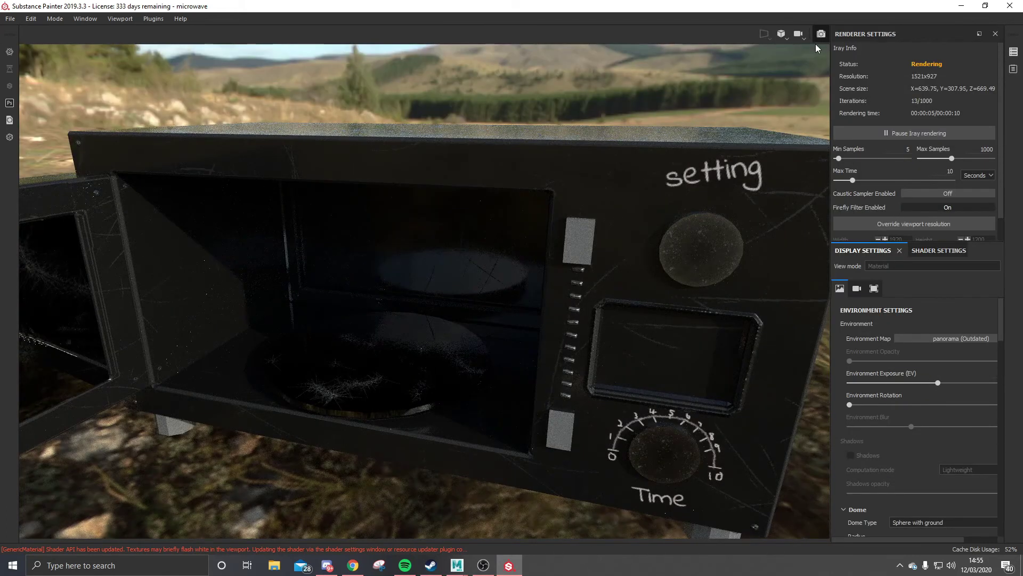
{"action": "left_click", "coordinate": [820, 36]}
Step: Change the base color of the Plastic fill layer to a dark navy blue
{"action": "scroll", "coordinate": [845, 201], "scroll_direction": "down", "scroll_amount": 2}
{"action": "left_click", "coordinate": [870, 204]}
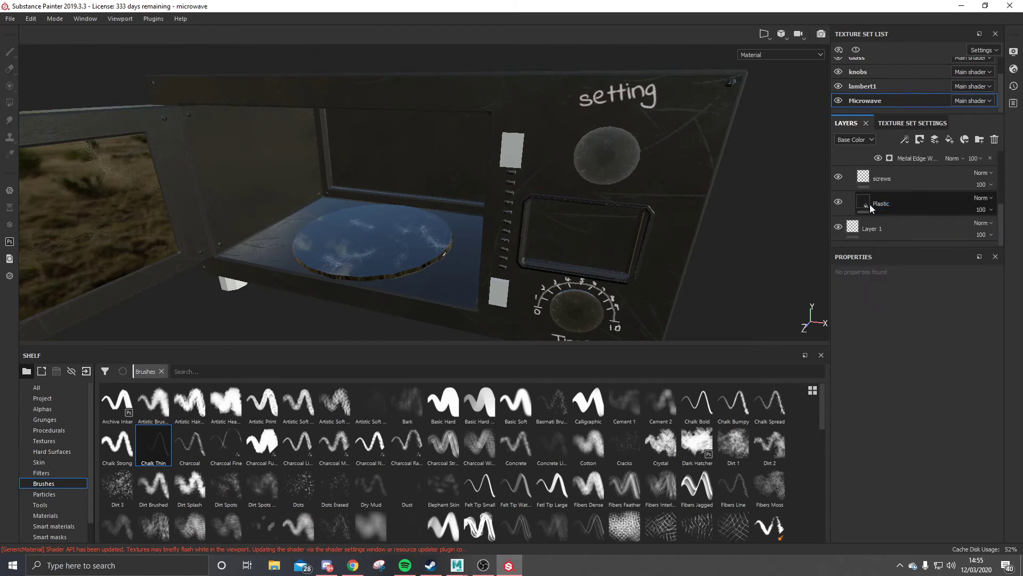
{"action": "left_click", "coordinate": [856, 382]}
{"action": "left_click_drag", "start_coordinate": [989, 414], "coordinate": [968, 437]}
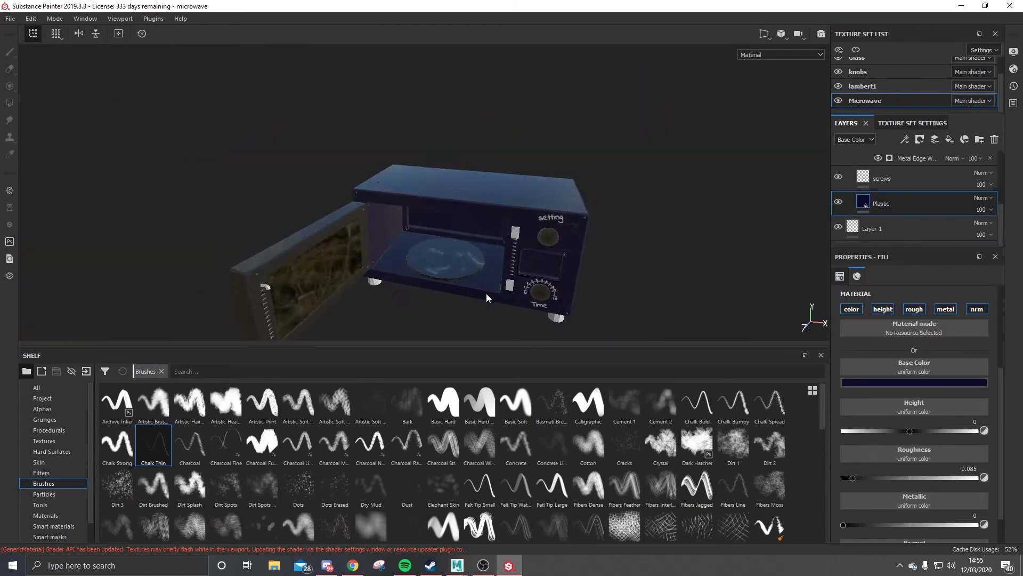
Step: Paint a half-circle chalk arc around the upper knob on the welding and numbers layer
{"action": "left_click_drag", "start_coordinate": [560, 256], "coordinate": [589, 268], "text": "alt"}
{"action": "mouse_move", "coordinate": [588, 268]}
{"action": "right_mouse_down", "text": "alt"}
{"action": "mouse_move", "coordinate": [440, 228]}
{"action": "mouse_move", "coordinate": [526, 279]}
{"action": "right_mouse_up", "text": "alt"}
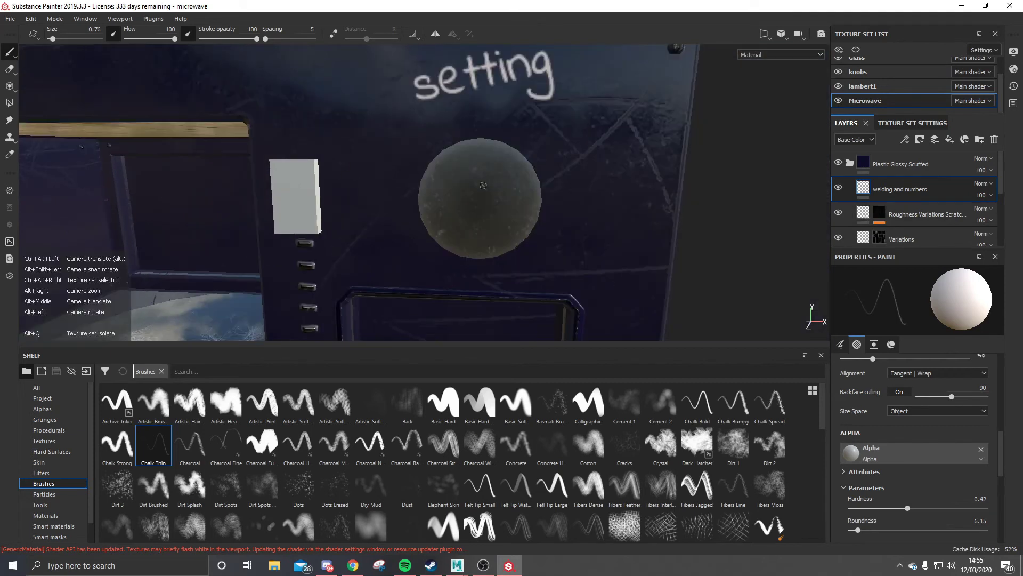
{"action": "middle_click_drag", "start_coordinate": [483, 185], "coordinate": [470, 196], "text": "alt"}
{"action": "left_click_drag", "start_coordinate": [381, 231], "coordinate": [387, 180]}
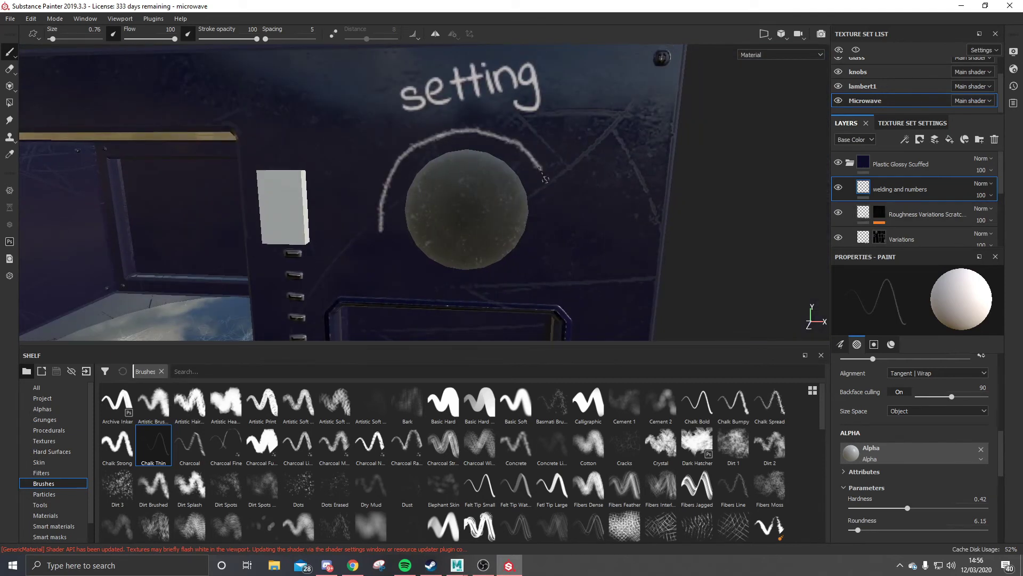
{"action": "left_click_drag", "start_coordinate": [552, 223], "coordinate": [556, 234]}
Step: Paint end marks and five inward tick marks along the upper knob's arc
{"action": "scroll", "coordinate": [555, 234], "scroll_direction": "up", "scroll_amount": 3}
{"action": "left_click_drag", "start_coordinate": [354, 235], "coordinate": [378, 237]}
{"action": "scroll", "coordinate": [378, 237], "scroll_direction": "down", "scroll_amount": 3}
{"action": "scroll", "coordinate": [369, 211], "scroll_direction": "up", "scroll_amount": 2}
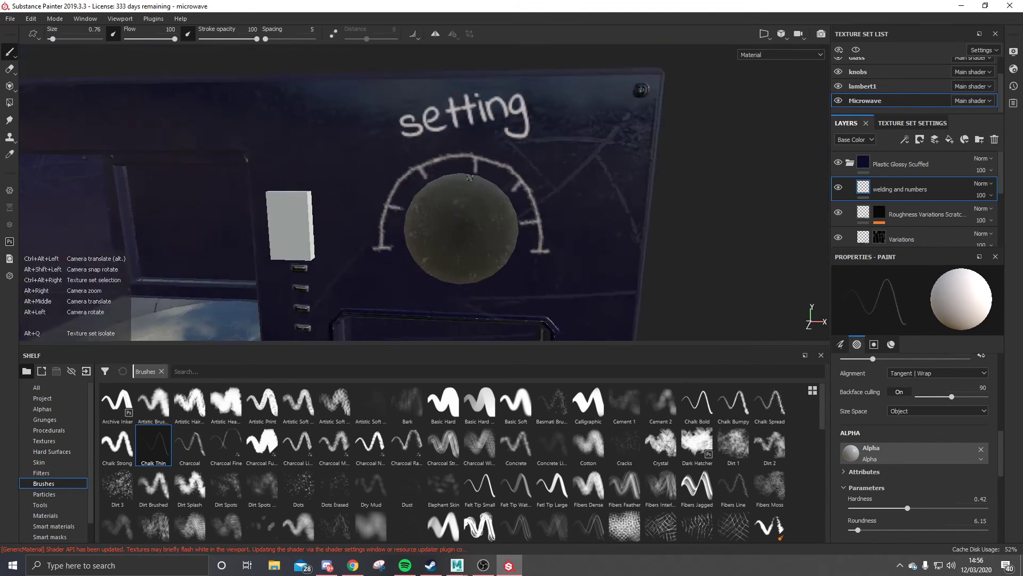
{"action": "scroll", "coordinate": [526, 191], "scroll_direction": "up", "scroll_amount": 2}
Step: Load the Font Indie Flower alpha with the text Defrost and stamp it under the left end of the upper knob's arc
{"action": "left_click", "coordinate": [42, 409]}
{"action": "scroll", "coordinate": [373, 458], "scroll_direction": "down", "scroll_amount": 5}
{"action": "left_click", "coordinate": [154, 426]}
{"action": "type", "text": "Defrost"}
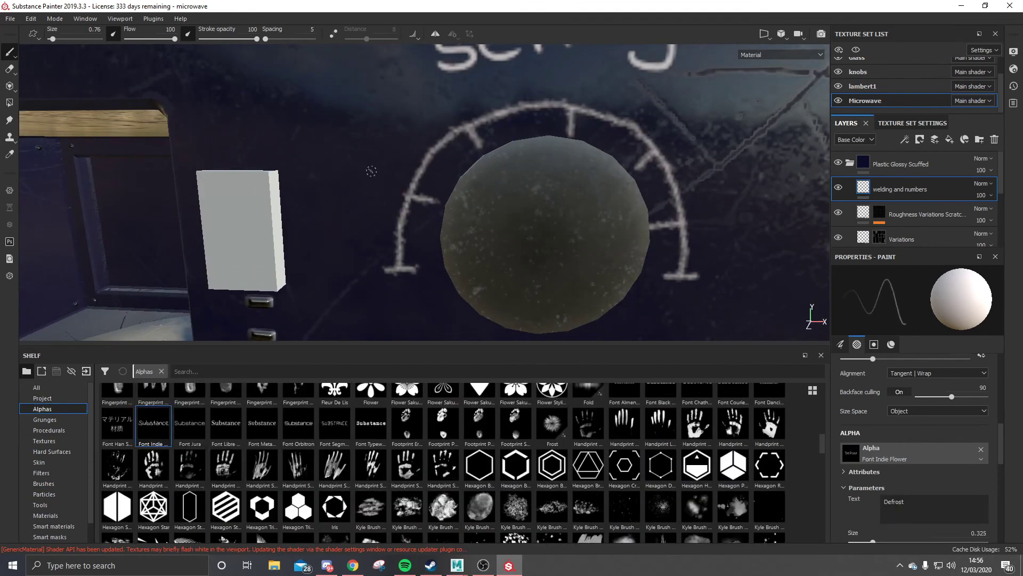
{"action": "left_click", "coordinate": [408, 291]}
Step: Set the alpha's text to MAX and stamp it under the right end of the upper knob's arc
{"action": "scroll", "coordinate": [408, 291], "scroll_direction": "down", "scroll_amount": 2}
{"action": "key", "text": "ctrl+a"}
{"action": "type", "text": "MAX"}
{"action": "left_click", "coordinate": [565, 229]}
Step: Set the alpha's text to low and stamp it beside the first tick above Defrost at brush size 18.27
{"action": "mouse_move", "coordinate": [565, 229]}
{"action": "left_mouse_down", "text": "alt"}
{"action": "mouse_move", "coordinate": [548, 138]}
{"action": "mouse_move", "coordinate": [453, 219]}
{"action": "left_mouse_up", "text": "alt"}
{"action": "key", "text": "ctrl+a"}
{"action": "type", "text": "low"}
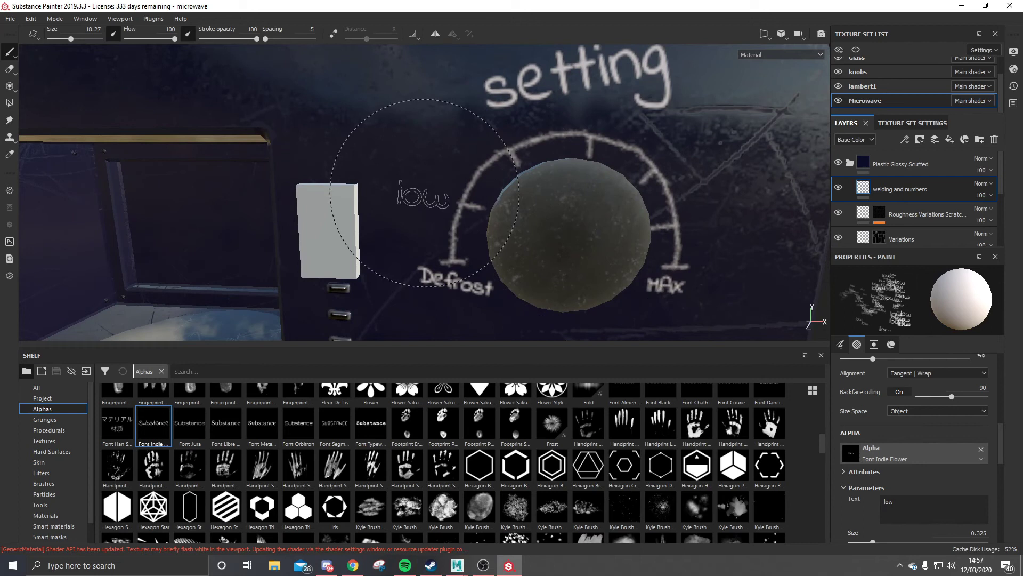
Step: Set the alpha's text to medium and stamp it beside the second tick of the upper dial at brush size 13.5
{"action": "key", "text": "ctrl+a"}
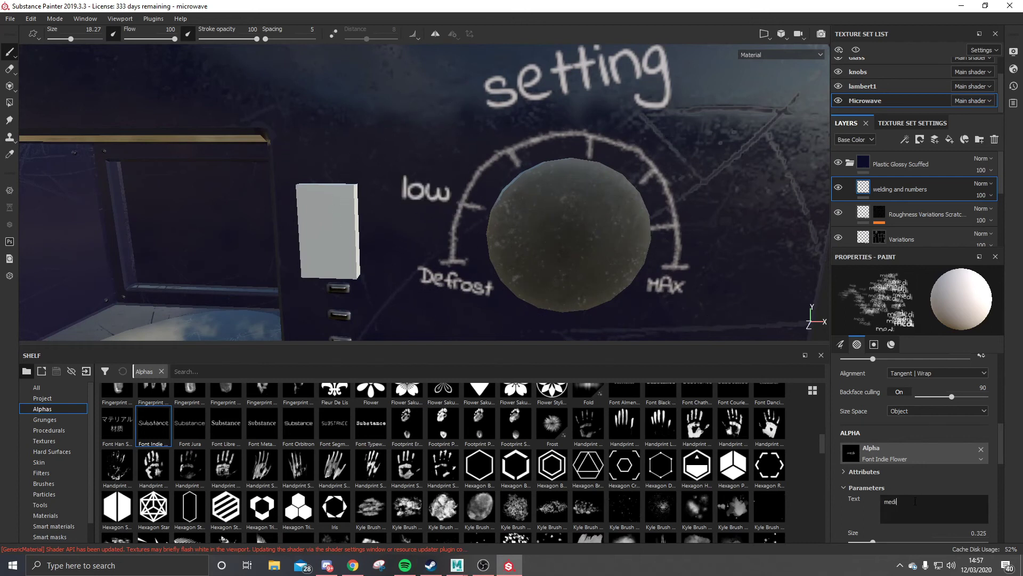
{"action": "type", "text": "medium"}
{"action": "left_click", "coordinate": [483, 136]}
{"action": "key", "text": "ctrl+z"}
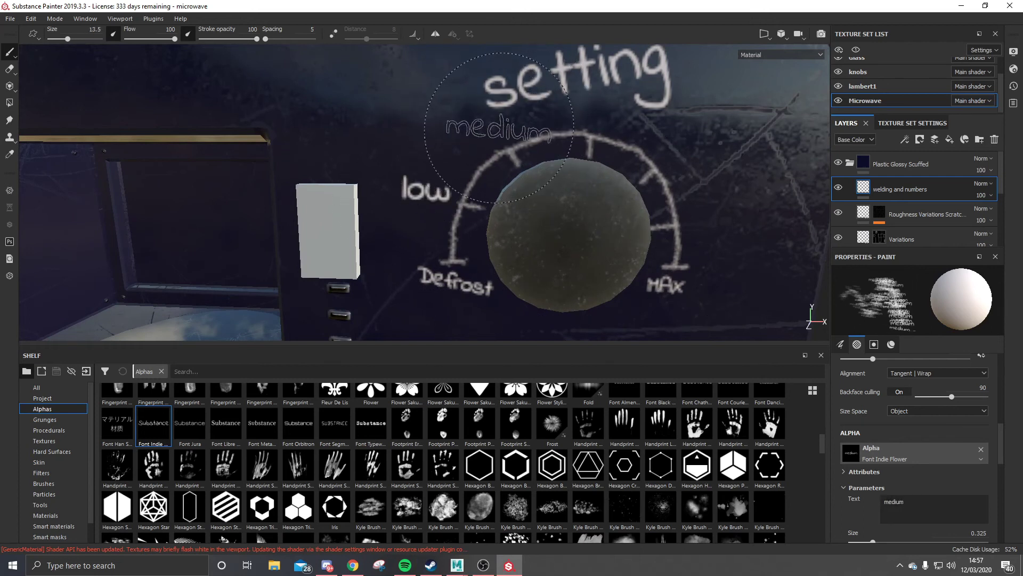
{"action": "left_click", "coordinate": [488, 124]}
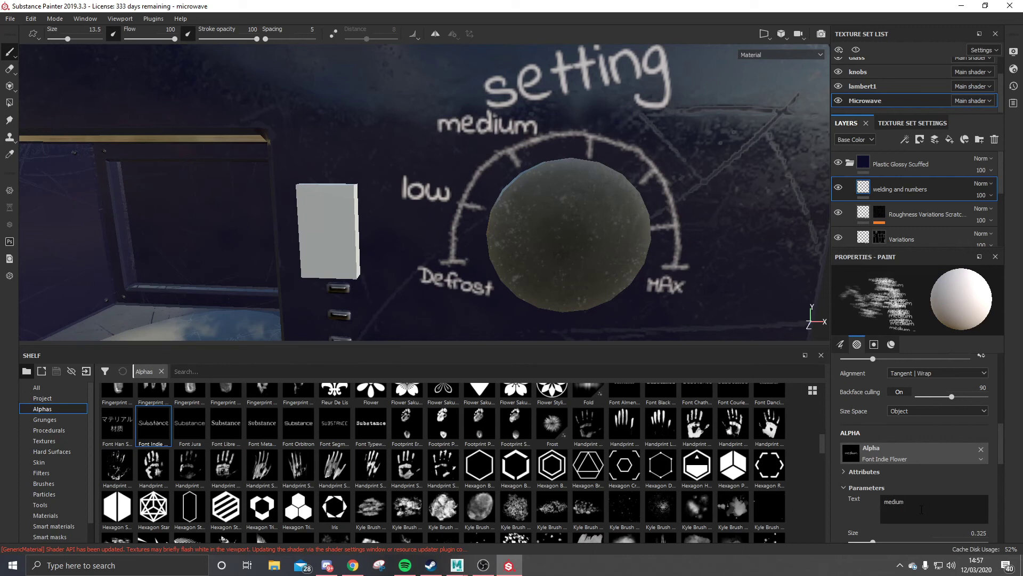
Step: Set the alpha's text to high, brush size to 12.07 and position jitter to 0, and stamp it above the upper dial's middle tick
{"action": "key", "text": "bracketleft"}
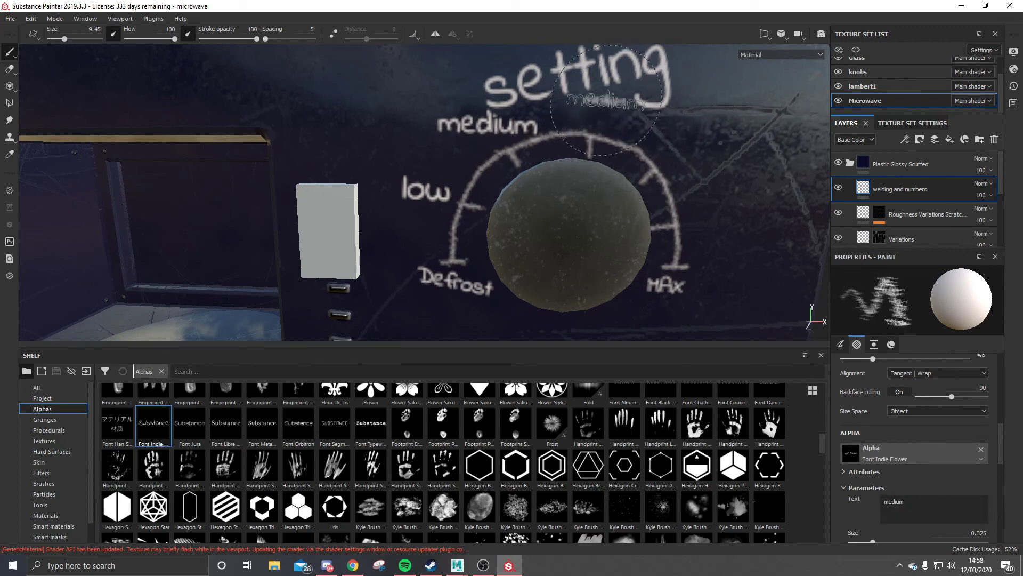
{"action": "key", "text": "ctrl+a"}
{"action": "type", "text": "high"}
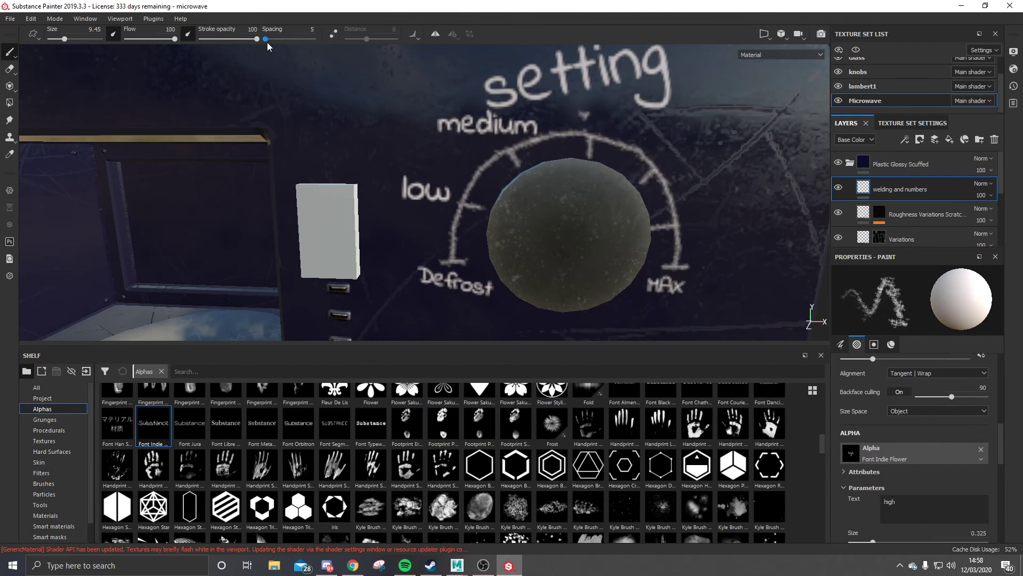
{"action": "key", "text": "bracketright"}
{"action": "scroll", "coordinate": [933, 412], "scroll_direction": "up", "scroll_amount": 1}
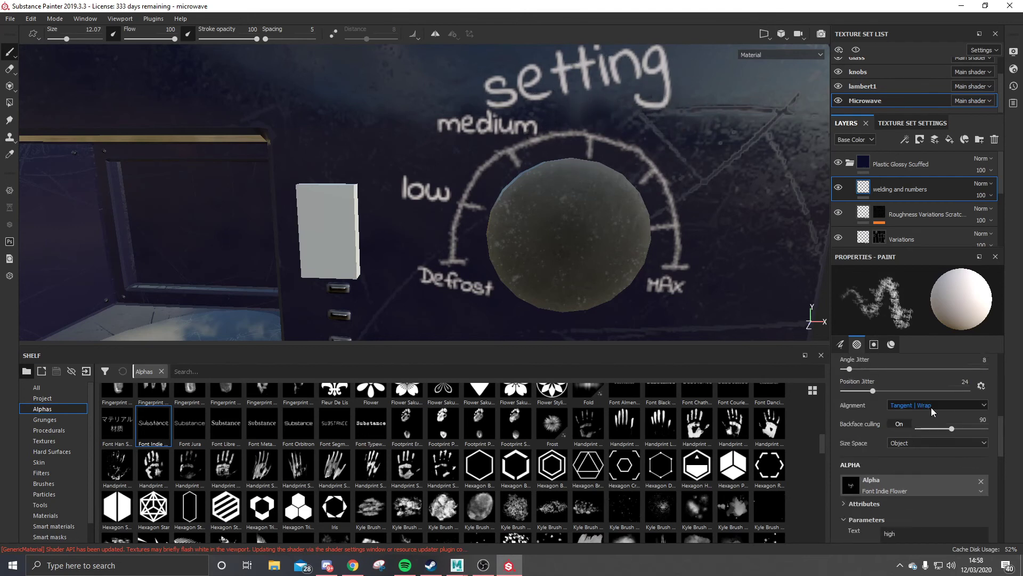
{"action": "left_click", "coordinate": [938, 405]}
{"action": "left_click", "coordinate": [906, 415]}
{"action": "scroll", "coordinate": [906, 421], "scroll_direction": "up", "scroll_amount": 1}
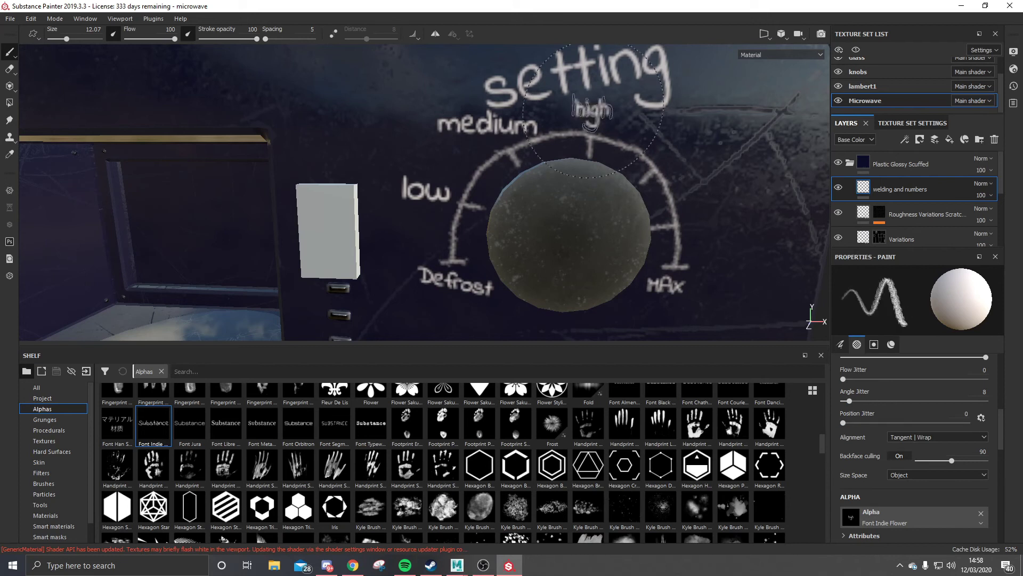
Step: Set the alpha's text to very high and stamp it beside the fourth tick of the upper dial
{"action": "scroll", "coordinate": [906, 467], "scroll_direction": "down", "scroll_amount": 3}
{"action": "key", "text": "ctrl+a"}
{"action": "type", "text": "very high"}
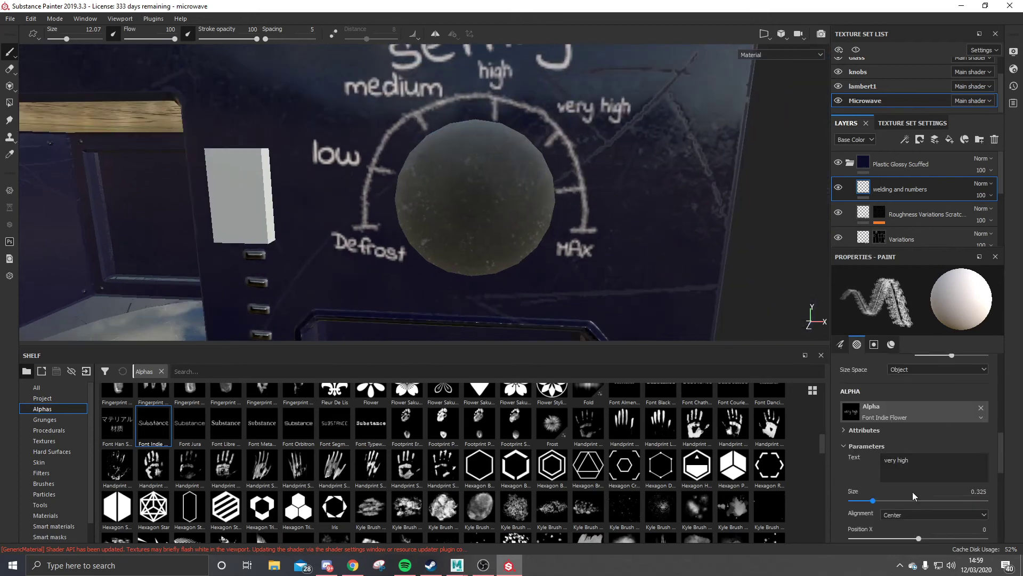
Step: Set the alpha's text to potions and stamp it beside the last tick before MAX on the upper dial
{"action": "triple_click", "coordinate": [927, 466]}
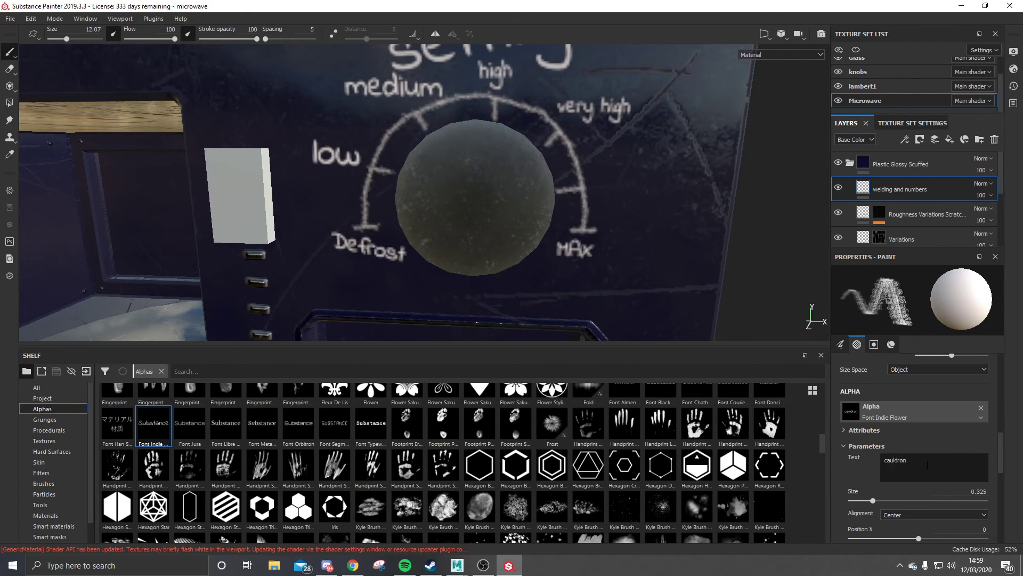
{"action": "triple_click", "coordinate": [927, 465]}
{"action": "type", "text": "potions only"}
{"action": "double_click", "coordinate": [930, 459]}
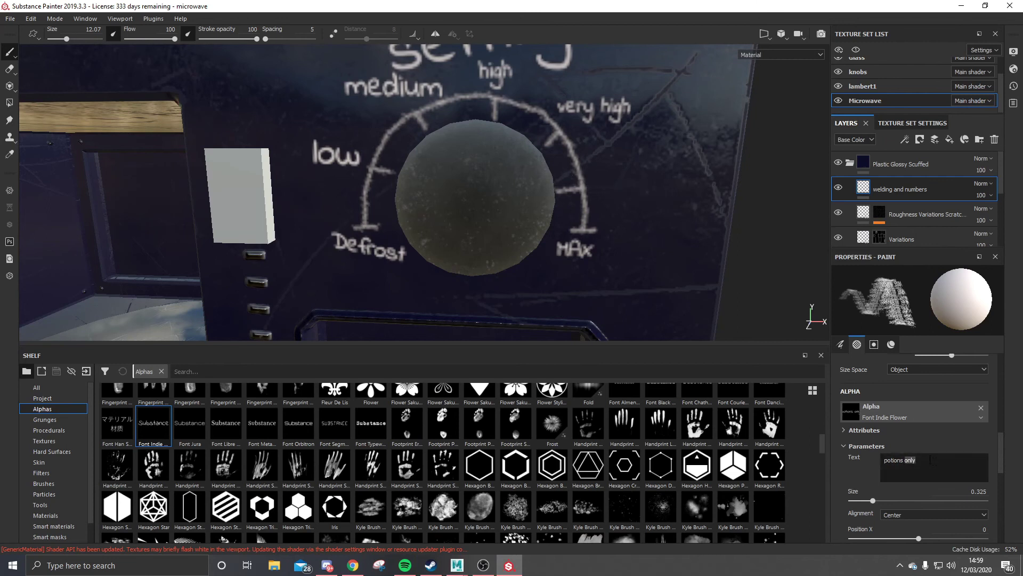
{"action": "key", "text": "BackSpace"}
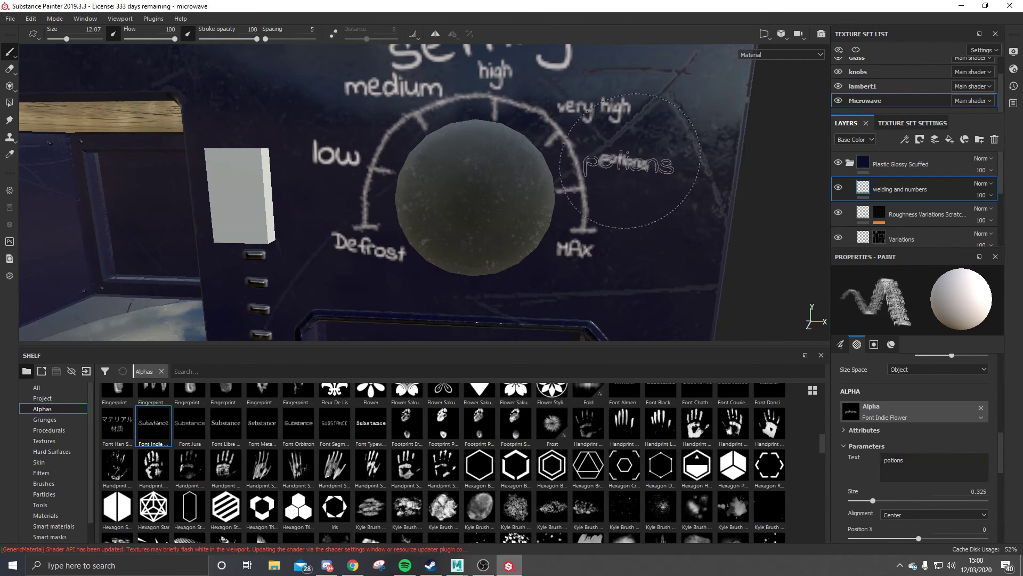
{"action": "left_click", "coordinate": [628, 164]}
Step: Set the alpha's text to only and stamp it directly beneath the potions label
{"action": "key", "text": "ctrl+a"}
{"action": "key", "text": "BackSpace"}
{"action": "type", "text": "only"}
{"action": "left_click", "coordinate": [634, 195]}
{"action": "scroll", "coordinate": [588, 205], "scroll_direction": "down", "scroll_amount": 5}
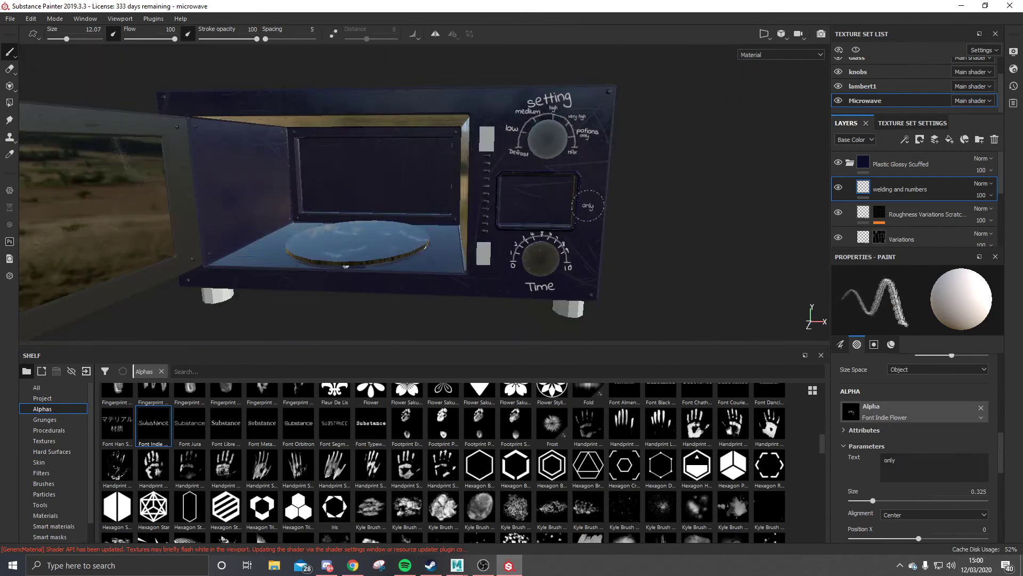
Step: Set the alpha's text to 12:55am and try it on the display panel between the two dials
{"action": "scroll", "coordinate": [588, 206], "scroll_direction": "up", "scroll_amount": 5}
{"action": "left_click", "coordinate": [922, 460]}
{"action": "key", "text": "ctrl+a"}
{"action": "key", "text": "BackSpace"}
{"action": "type", "text": "12:55am"}
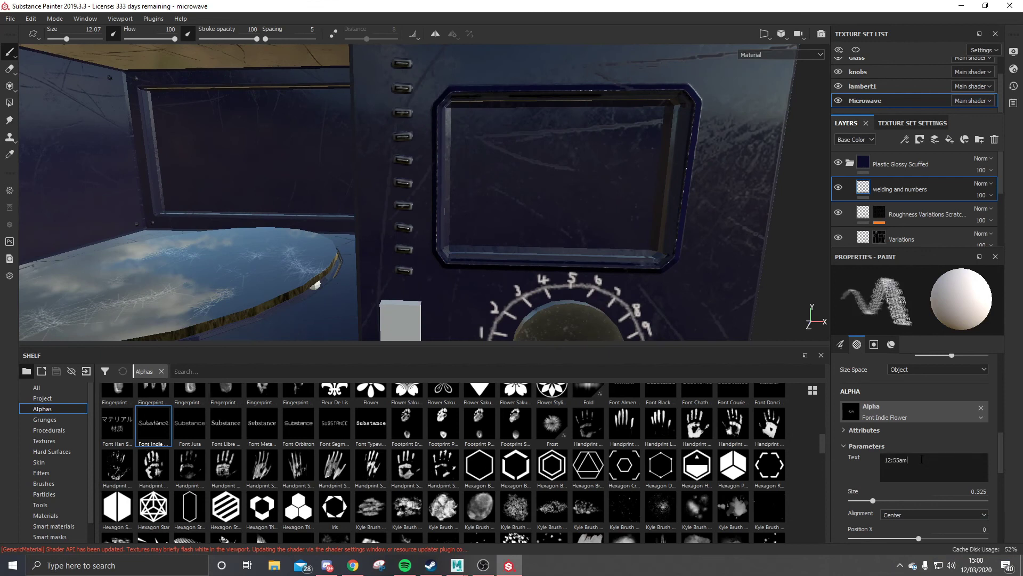
{"action": "left_click", "coordinate": [548, 173]}
Step: Switch the alpha to Font Libre Baskerville with the text 12:55AM and a brush size of 34.51
{"action": "scroll", "coordinate": [549, 173], "scroll_direction": "down", "scroll_amount": 3}
{"action": "left_click", "coordinate": [226, 427]}
{"action": "left_click", "coordinate": [927, 465]}
{"action": "key", "text": "ctrl+a"}
{"action": "key", "text": "BackSpace"}
{"action": "type", "text": "12:55AM"}
{"action": "scroll", "coordinate": [291, 325], "scroll_direction": "down", "scroll_amount": 4}
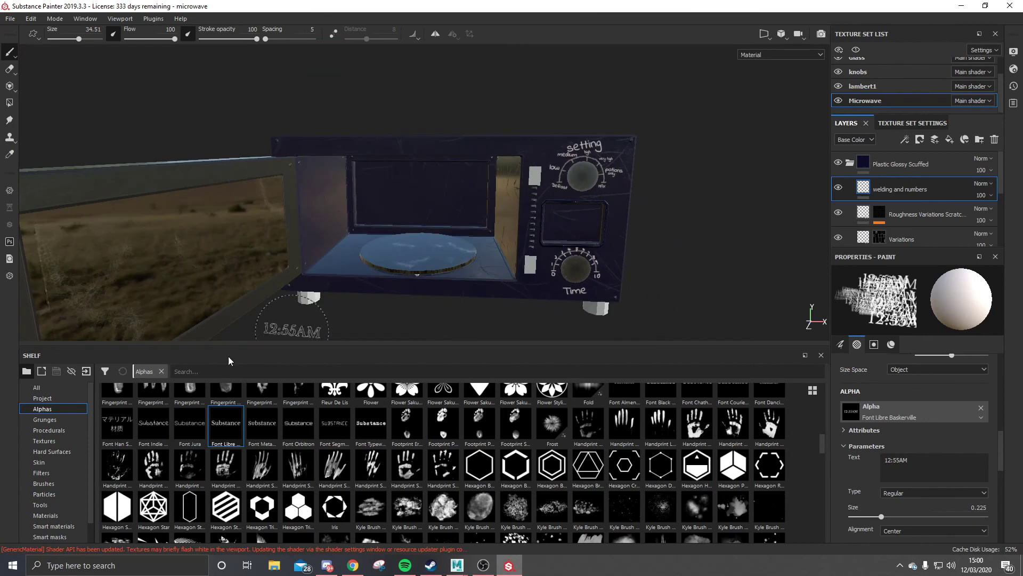
Step: Give the brush material a cyan emissive colour and stamp 12:55AM onto the display panel between the dials
{"action": "scroll", "coordinate": [235, 405], "scroll_direction": "up", "scroll_amount": 10}
{"action": "scroll", "coordinate": [906, 202], "scroll_direction": "down", "scroll_amount": 2}
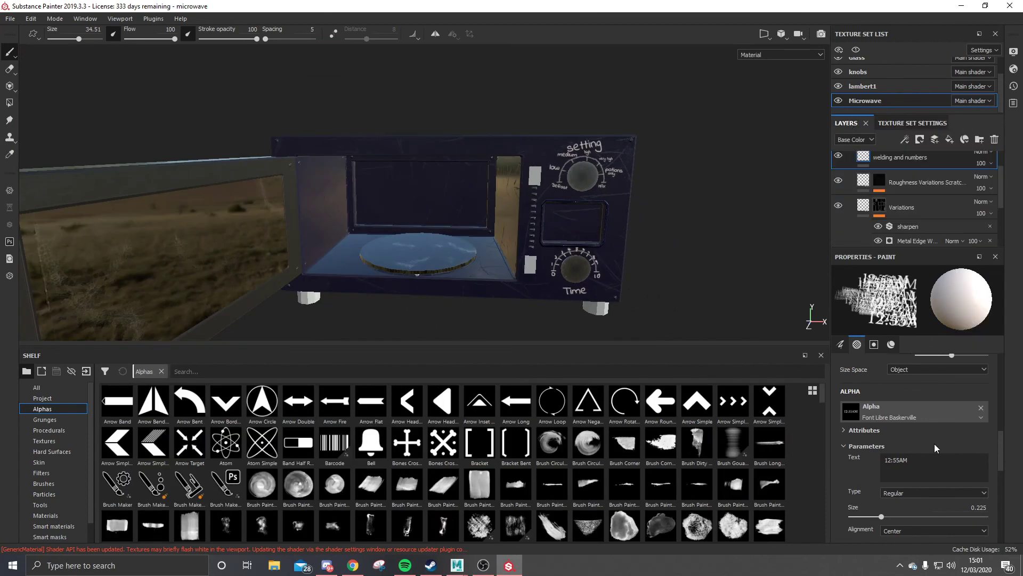
{"action": "scroll", "coordinate": [935, 448], "scroll_direction": "down", "scroll_amount": 3}
{"action": "scroll", "coordinate": [545, 202], "scroll_direction": "up", "scroll_amount": 4}
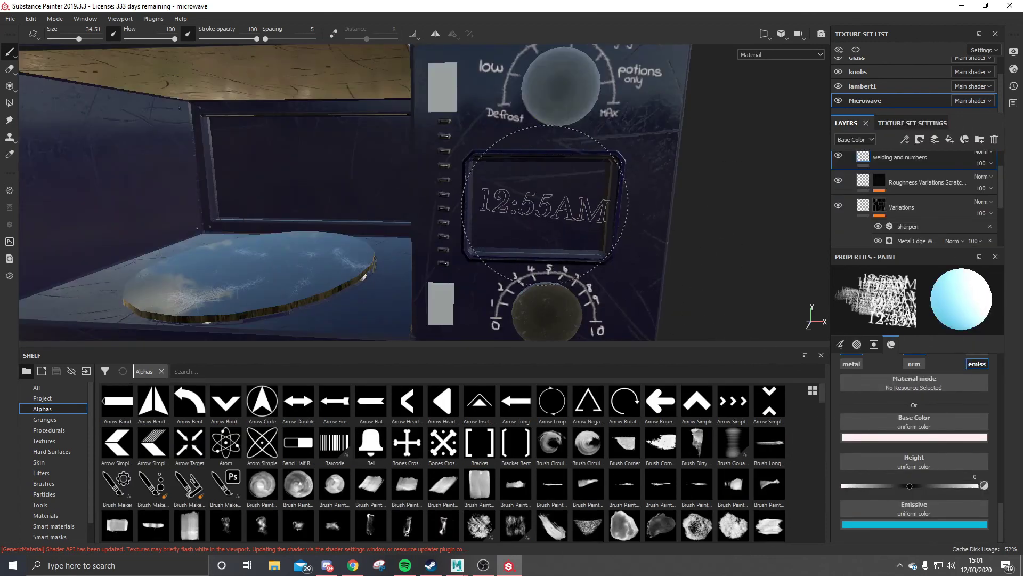
{"action": "left_click", "coordinate": [544, 203]}
Step: Apply a smart material from the shelf to the microwave model
{"action": "left_click_drag", "start_coordinate": [545, 202], "coordinate": [373, 213], "text": "alt"}
{"action": "left_click", "coordinate": [53, 526]}
{"action": "left_click_drag", "start_coordinate": [370, 485], "coordinate": [472, 121]}
Step: Render the textured microwave with Iray, framing the open door, interior and glowing clock display
{"action": "left_click_drag", "start_coordinate": [471, 120], "coordinate": [813, 37], "text": "alt"}
{"action": "left_click", "coordinate": [821, 34]}
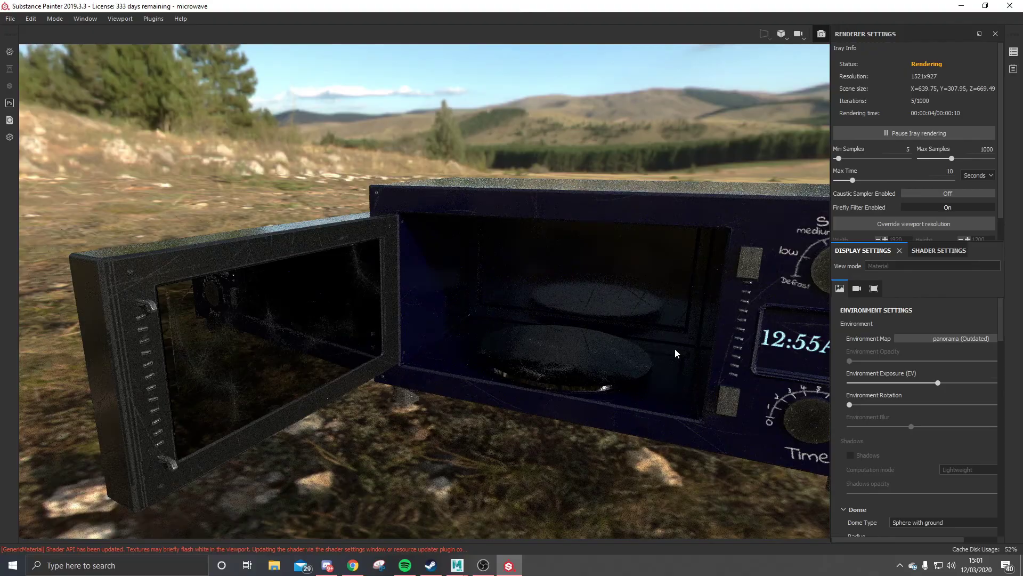
{"action": "left_click_drag", "start_coordinate": [674, 347], "coordinate": [612, 357], "text": "alt"}
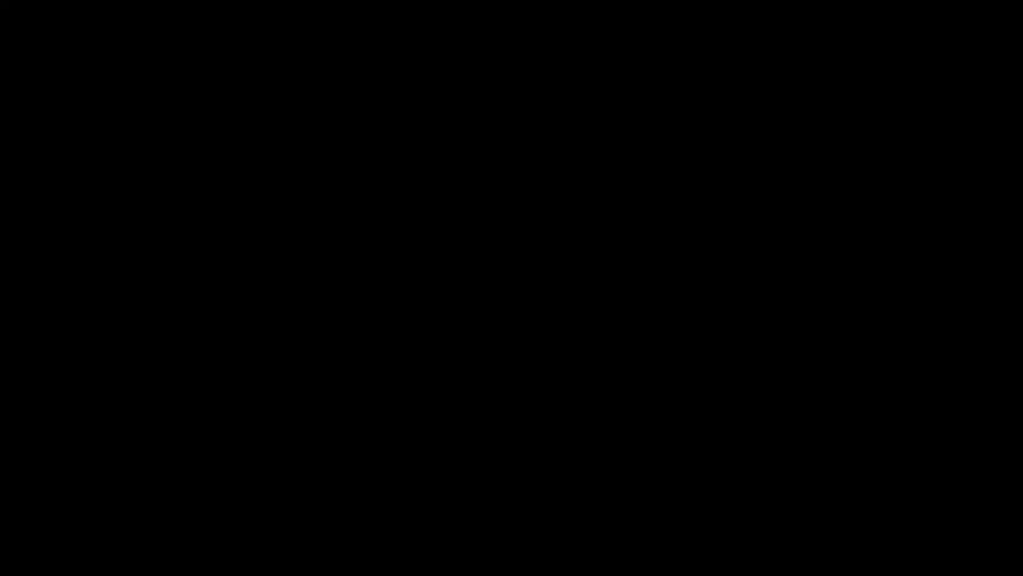